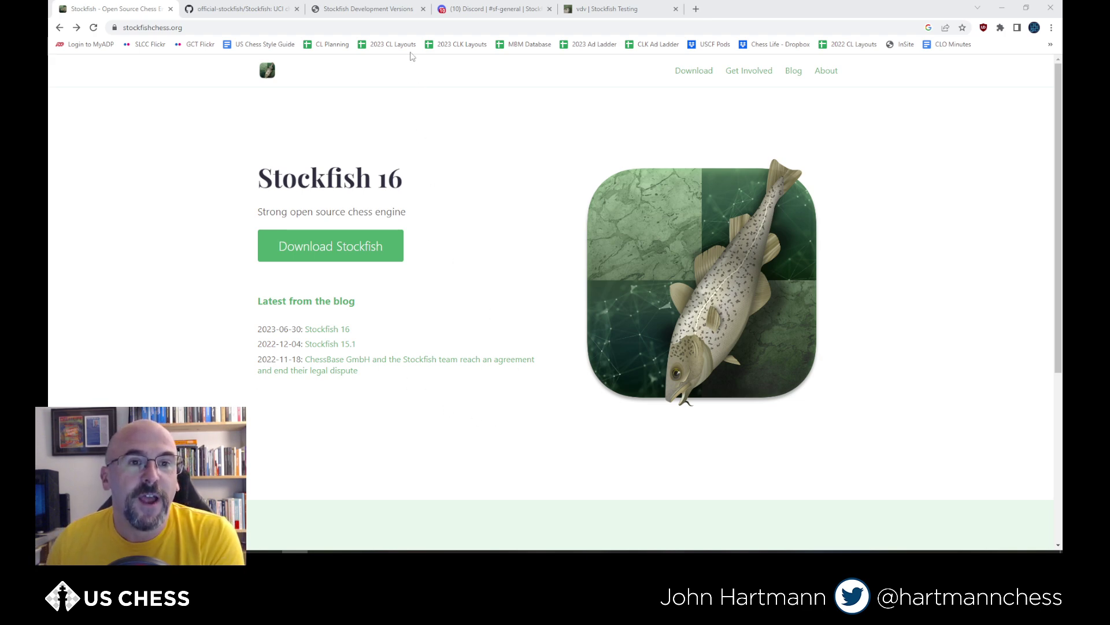
Look over the Stockfish development versions page and its build links, and return to the Stockfish homepage
click(356, 11)
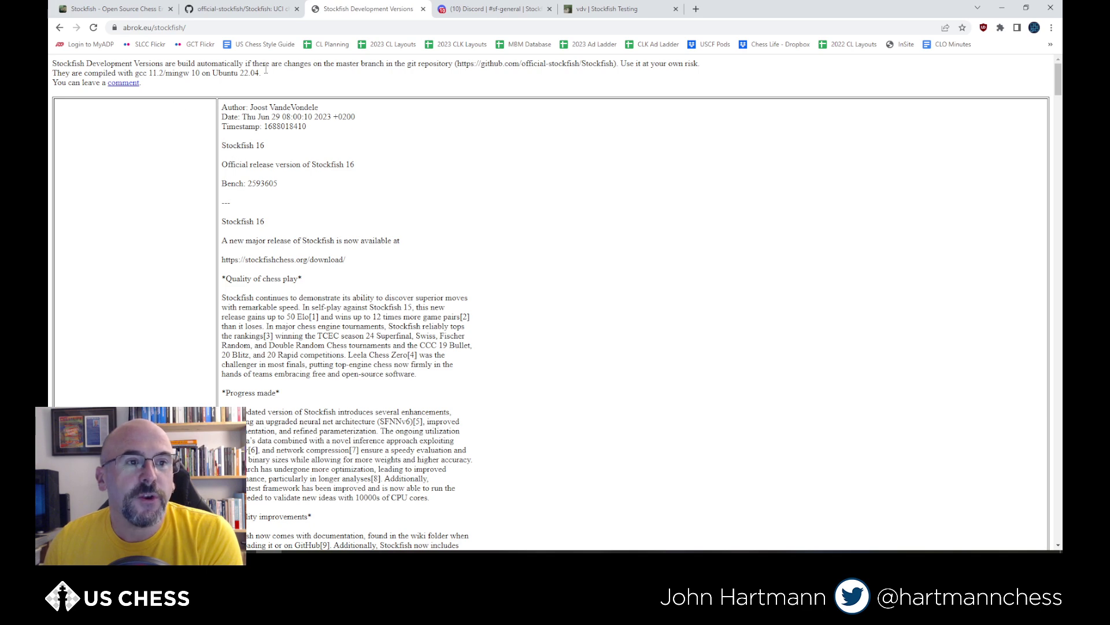
scroll(443, 271, down, 3)
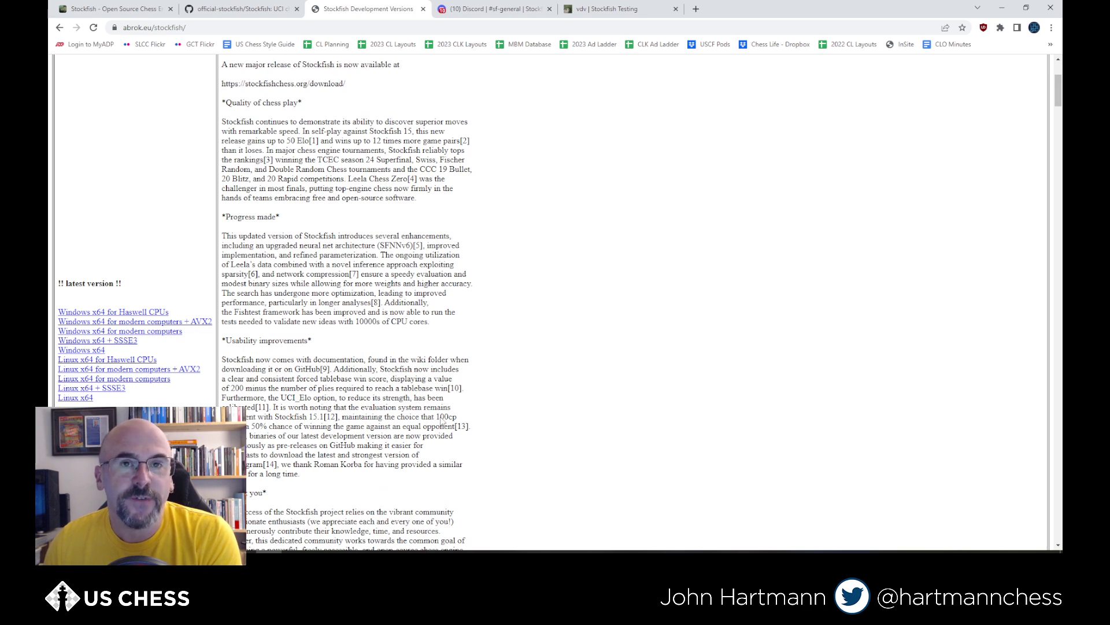
scroll(725, 414, up, 3)
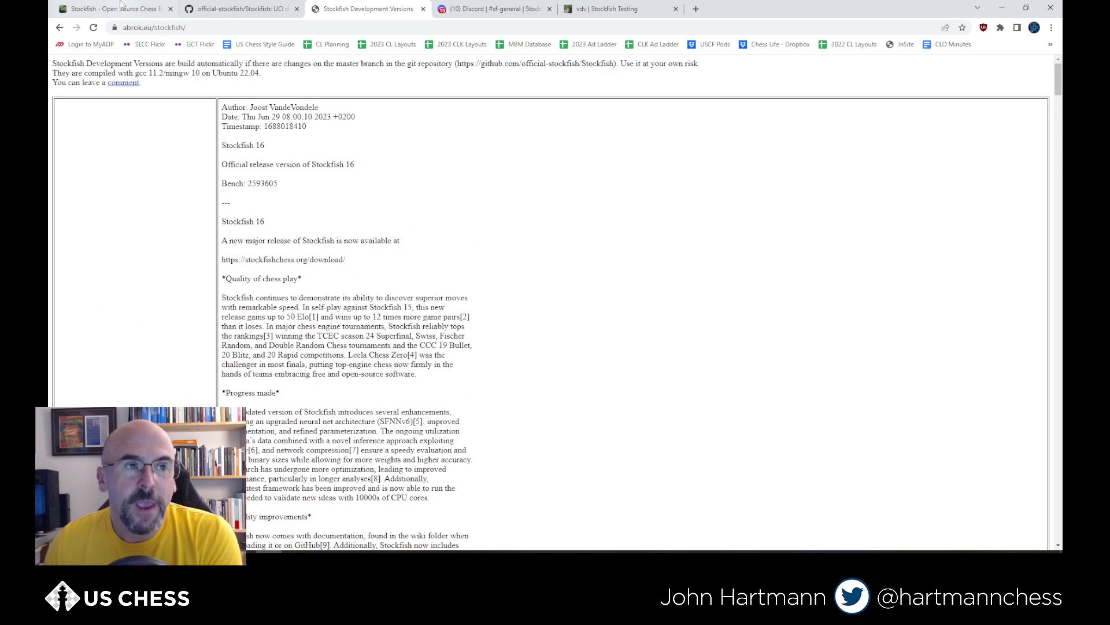
key(ctrl+1)
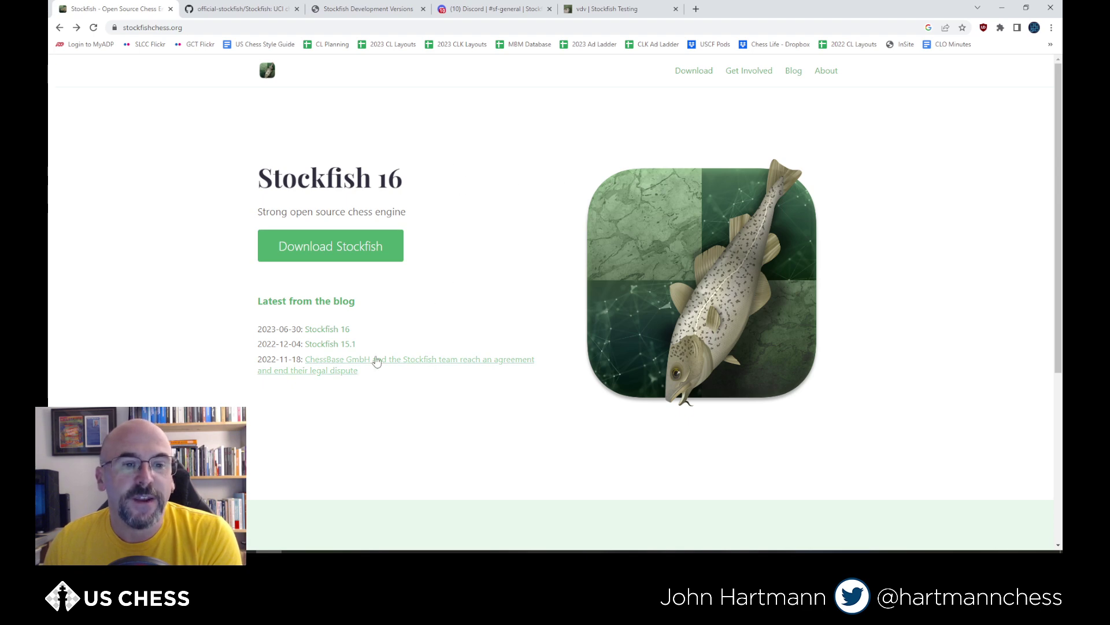
Read the Stockfish 16 release post from the blog through to its end and go back to the homepage
click(327, 329)
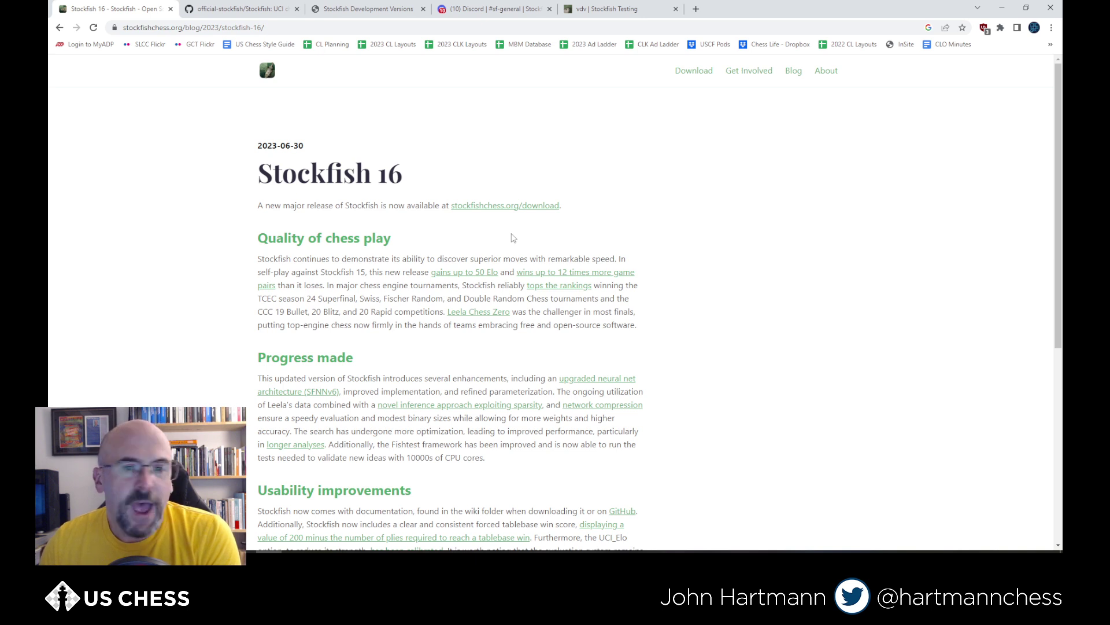
scroll(513, 237, down, 3)
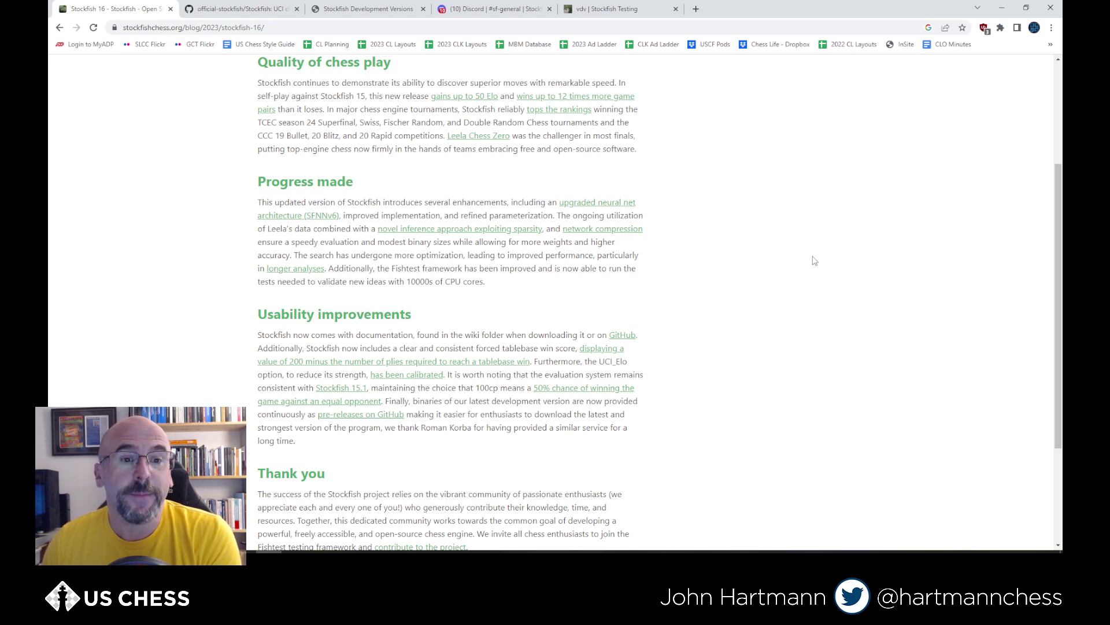
scroll(790, 251, down, 3)
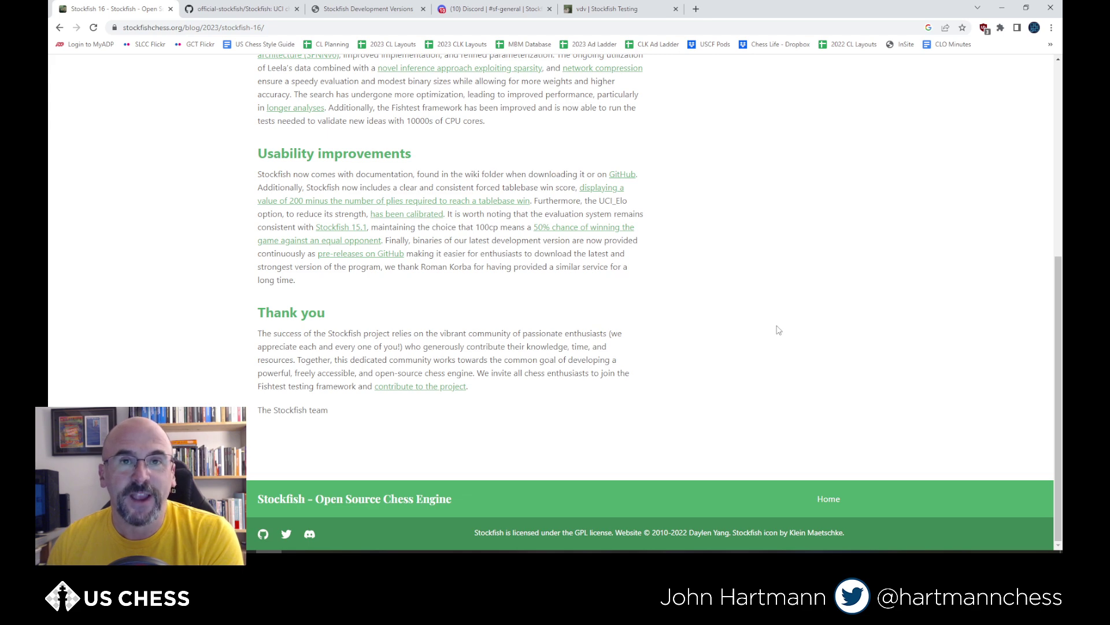
scroll(778, 329, up, 5)
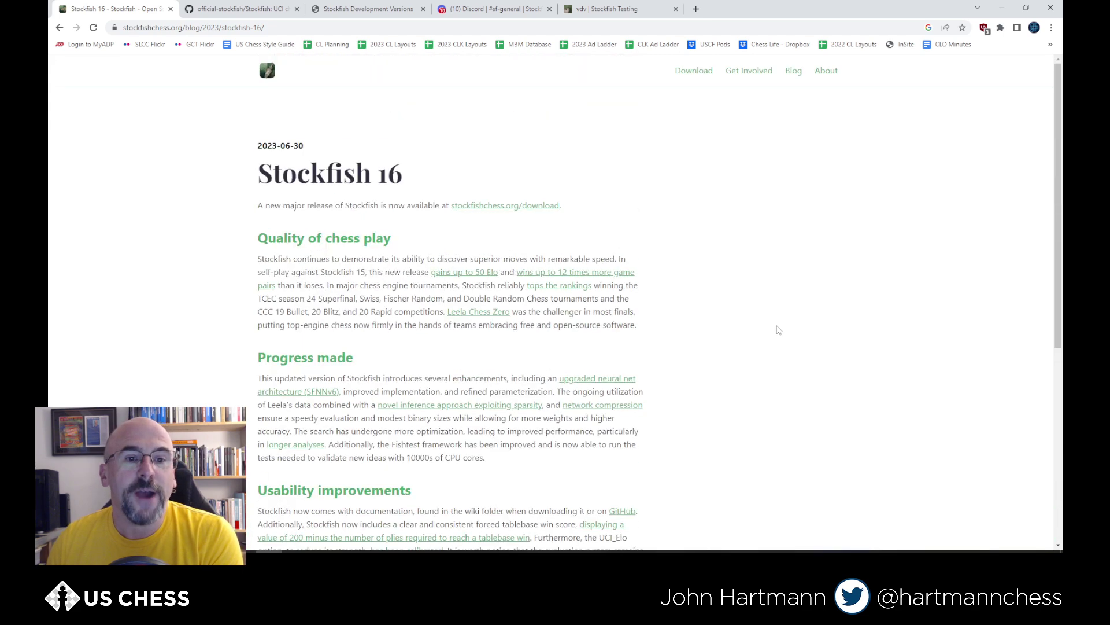
click(268, 72)
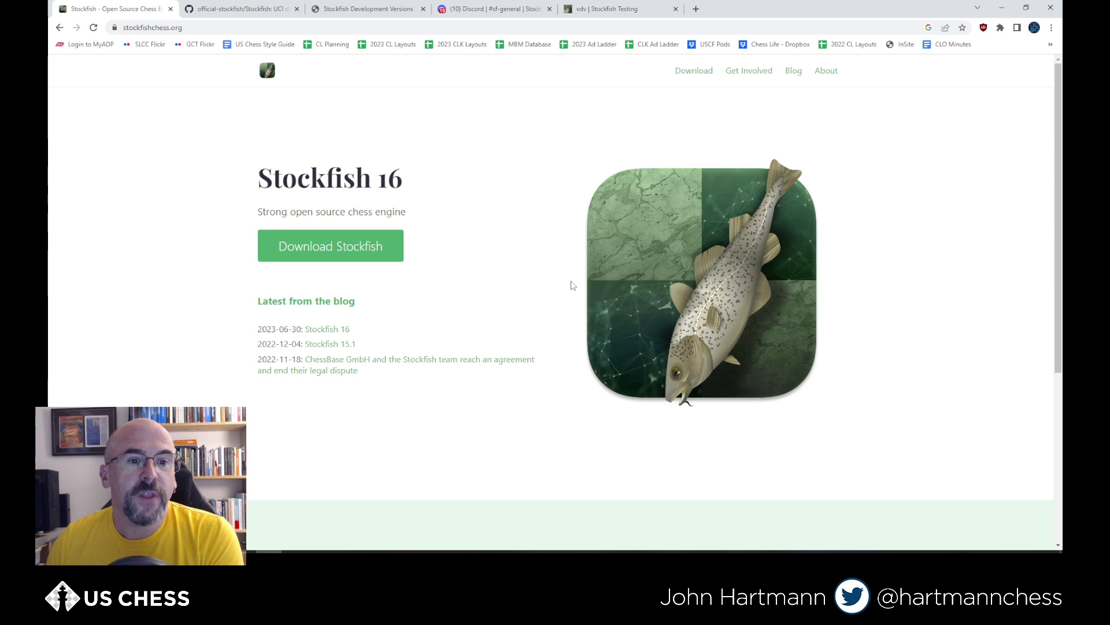
Open the Stockfish 16 download page, review the platform options and open the list of all Windows binaries
click(356, 253)
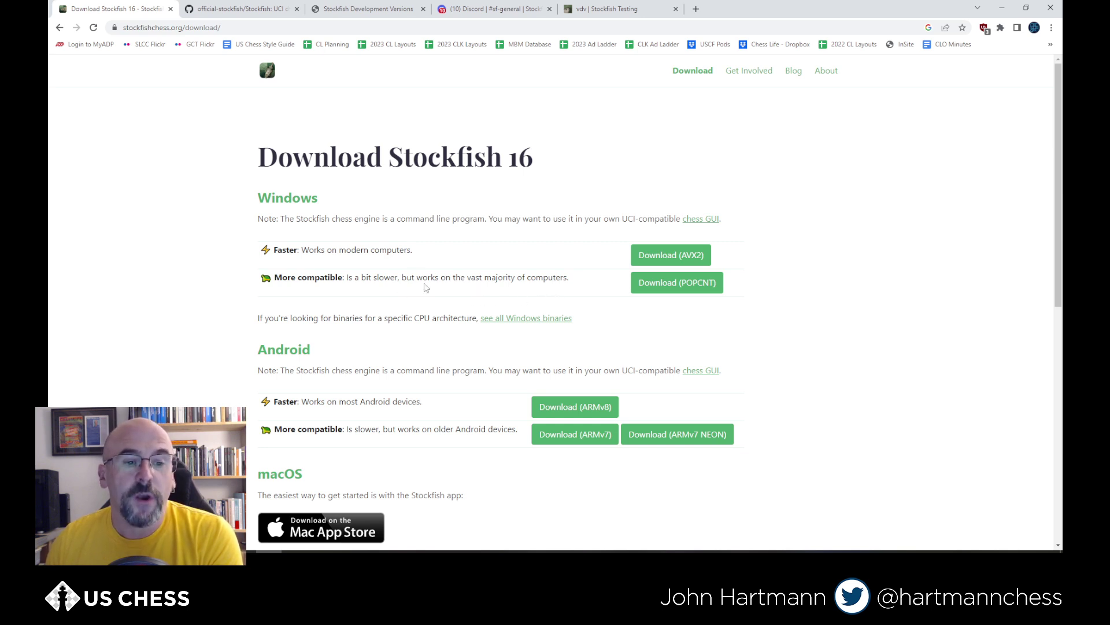
scroll(425, 287, down, 2)
scroll(425, 287, up, 2)
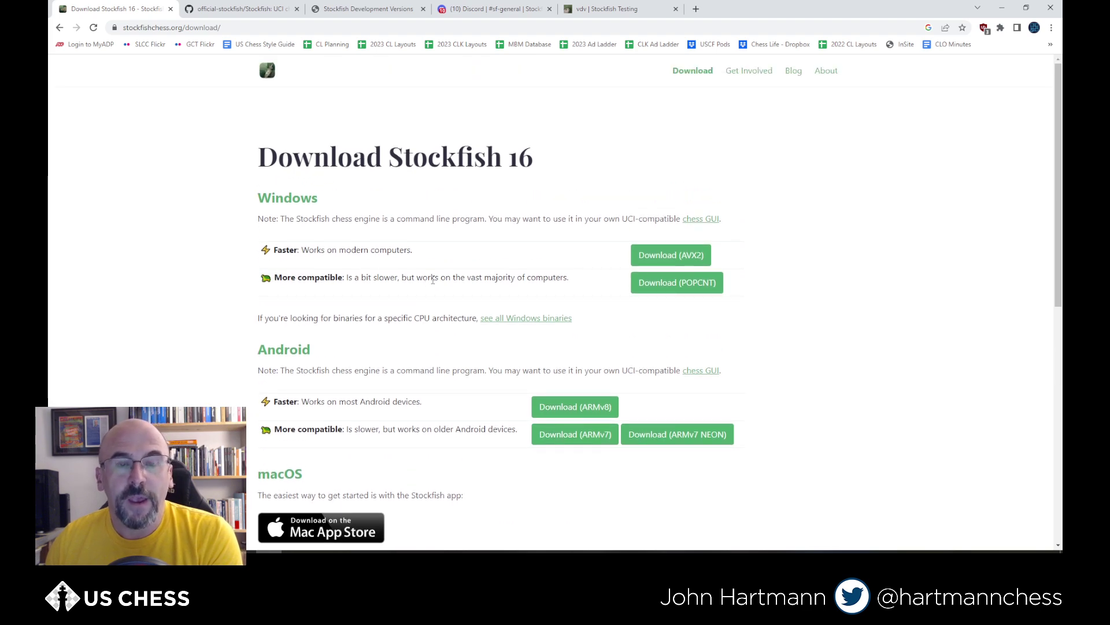
scroll(428, 283, down, 5)
scroll(433, 280, up, 5)
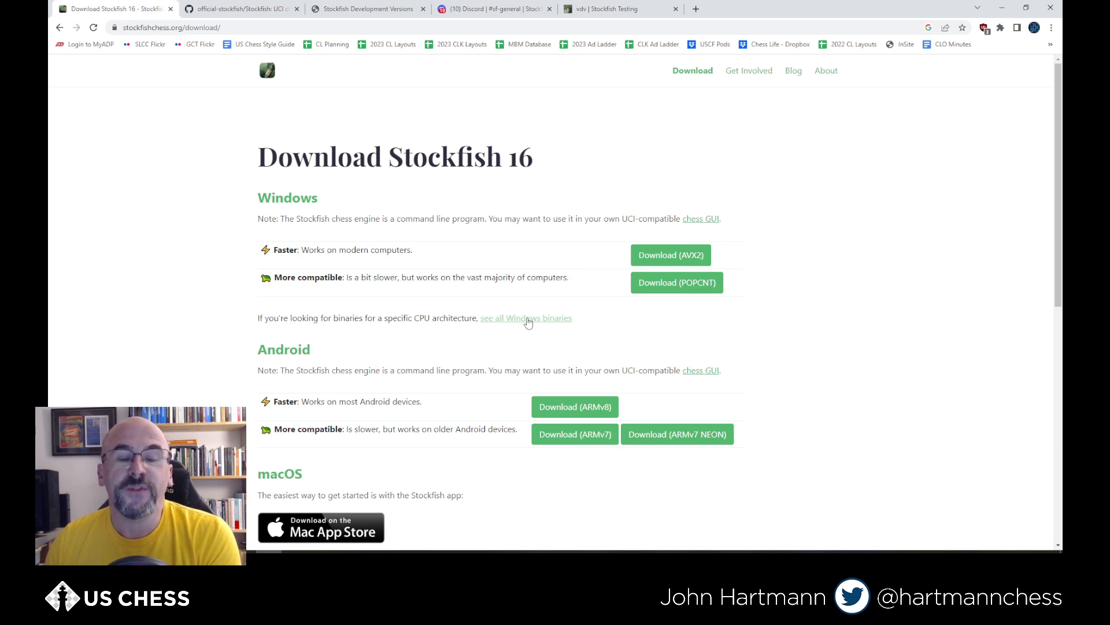
click(528, 323)
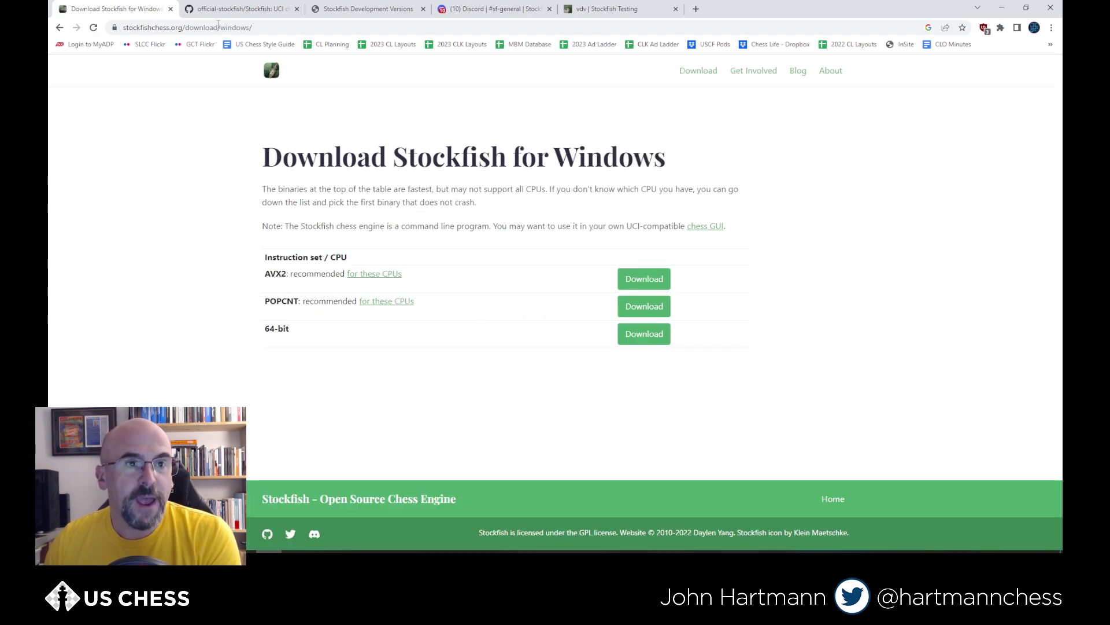
Check the Windows builds offered on the development versions page and return to the Windows download page
click(355, 9)
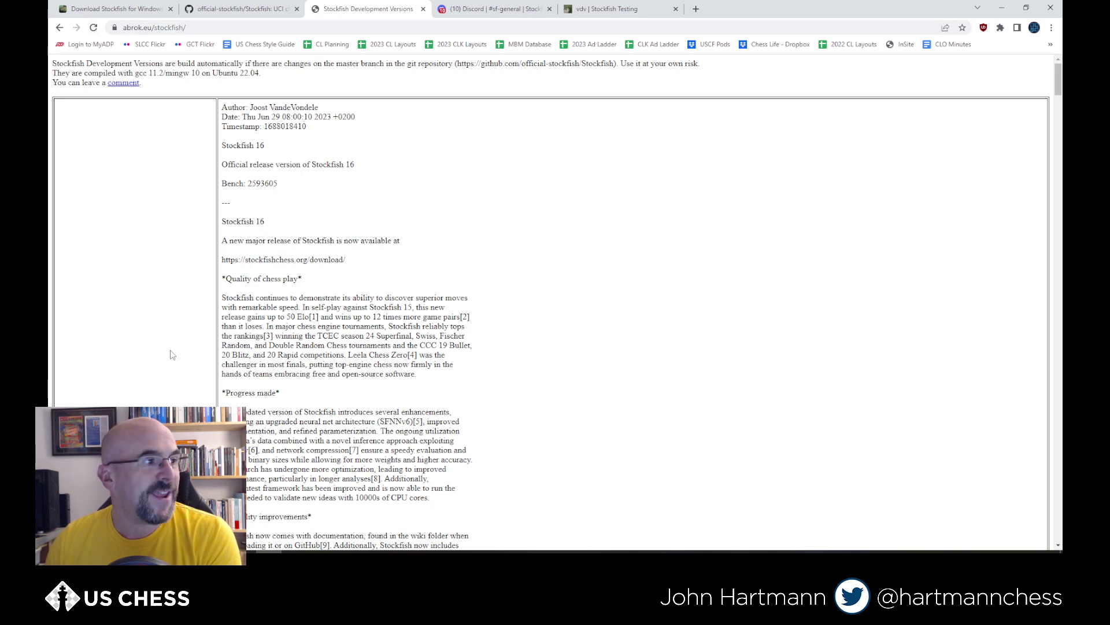
scroll(174, 354, down, 5)
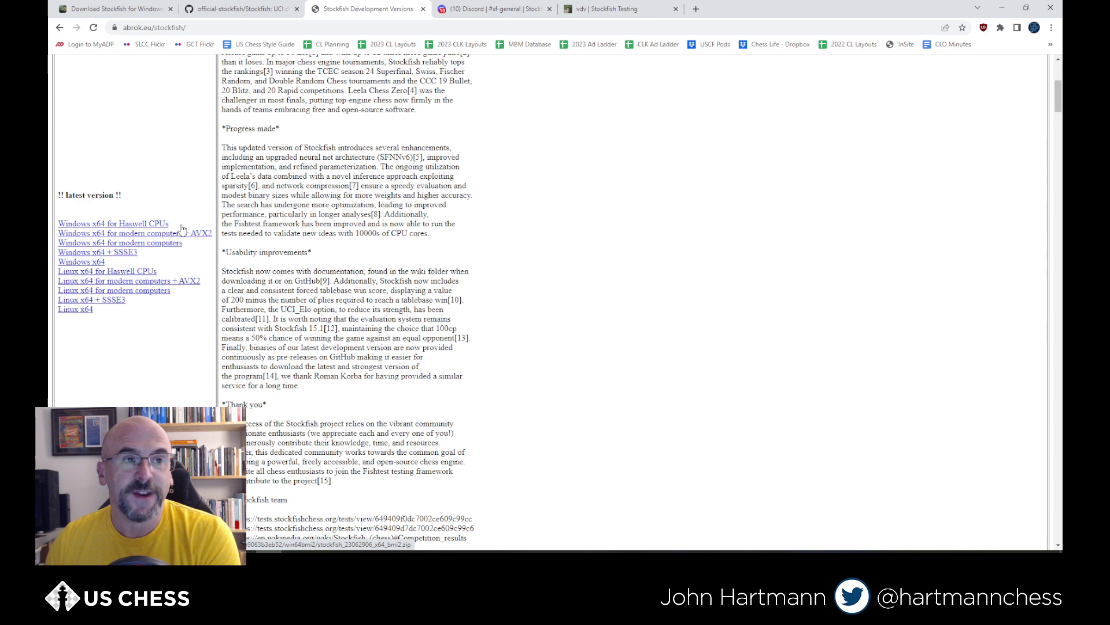
scroll(469, 243, up, 5)
click(130, 8)
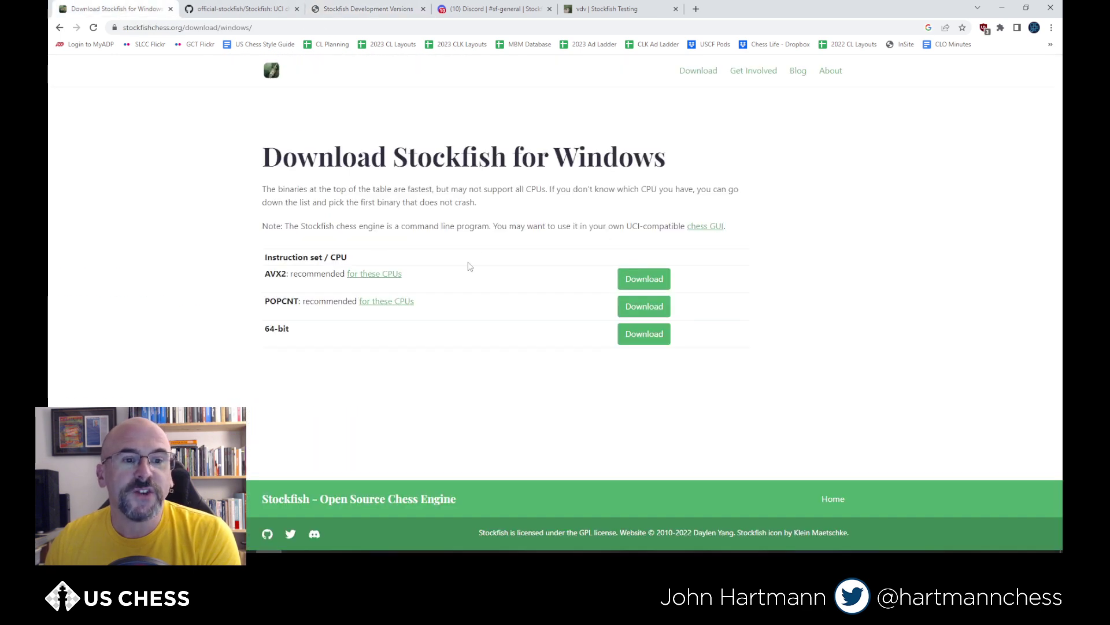
Start the AVX2 Windows download and create a folder named "stockfish 16" inside ChessBase > Engines on the cbdata (F:) drive
click(643, 284)
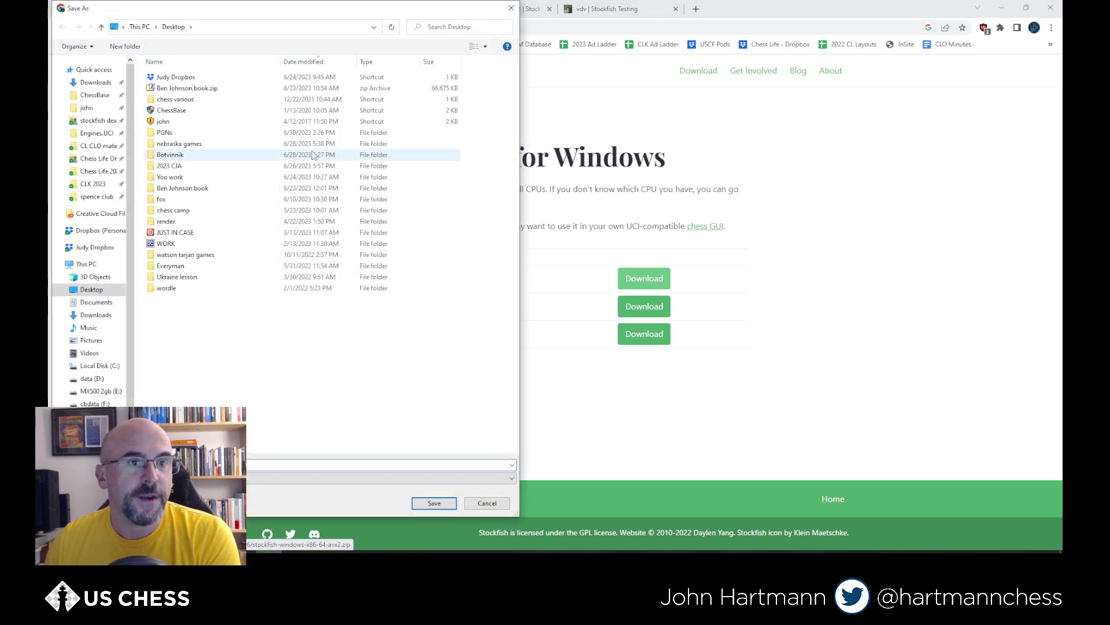
click(91, 97)
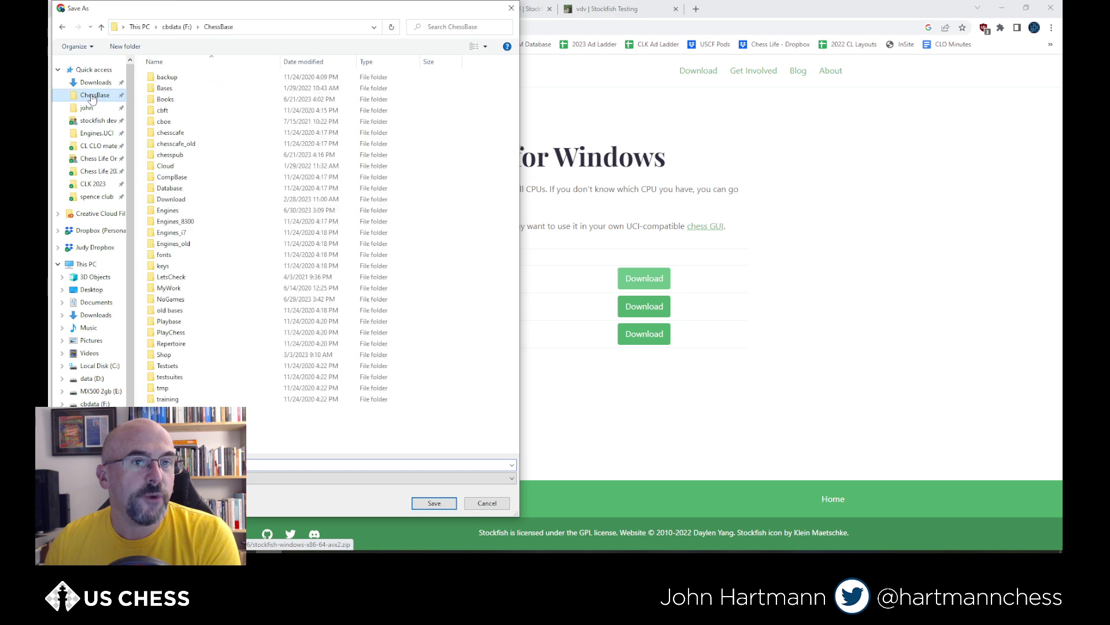
double_click(224, 212)
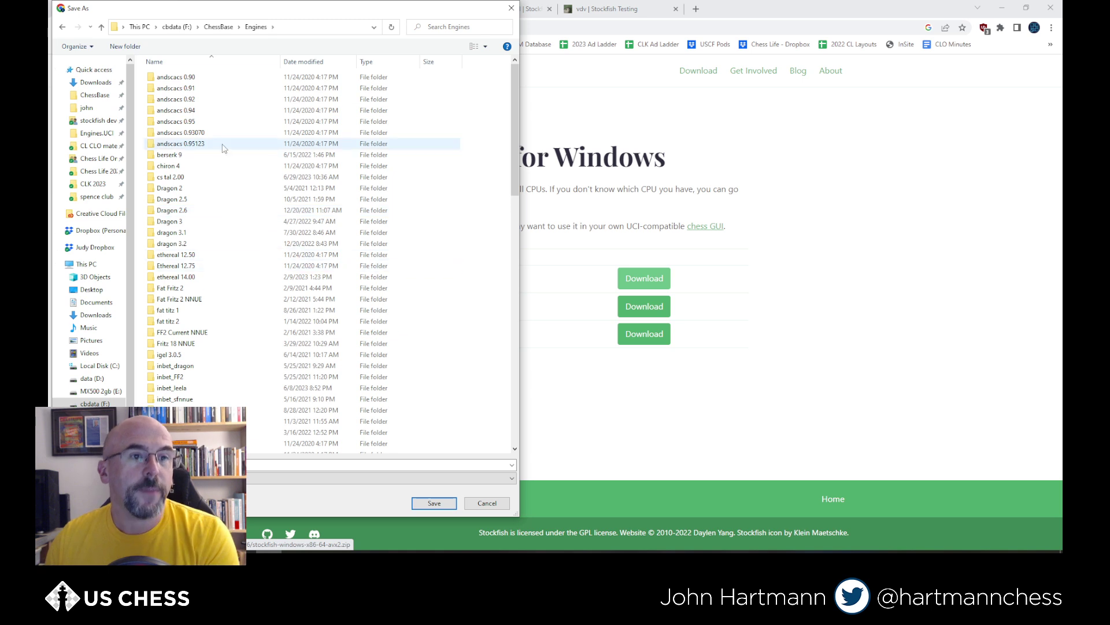
click(115, 51)
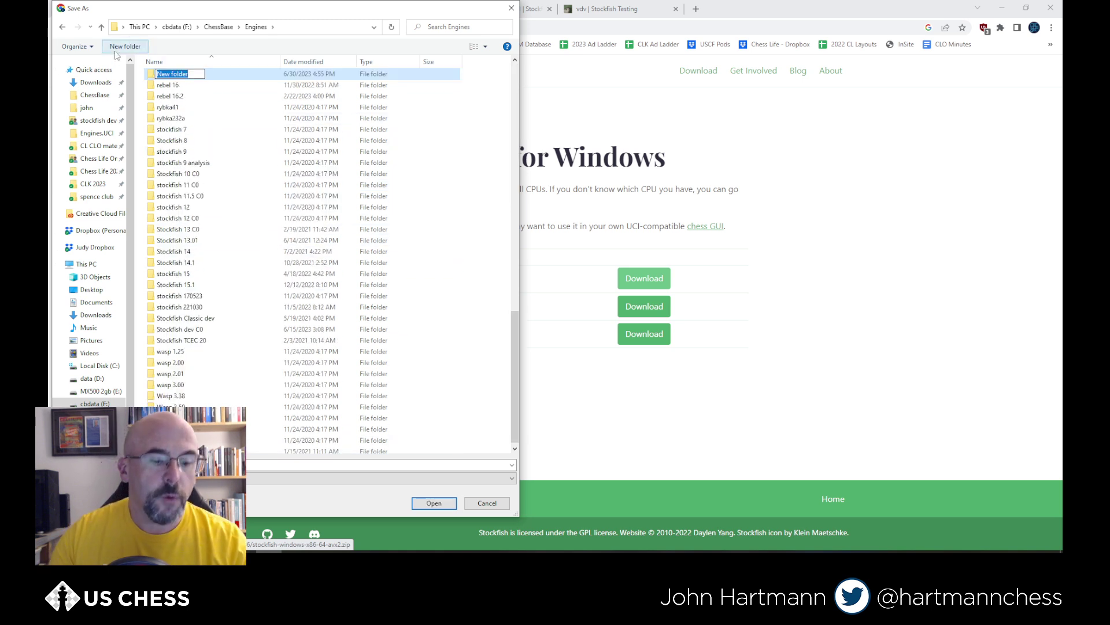
text(stockfish 1)
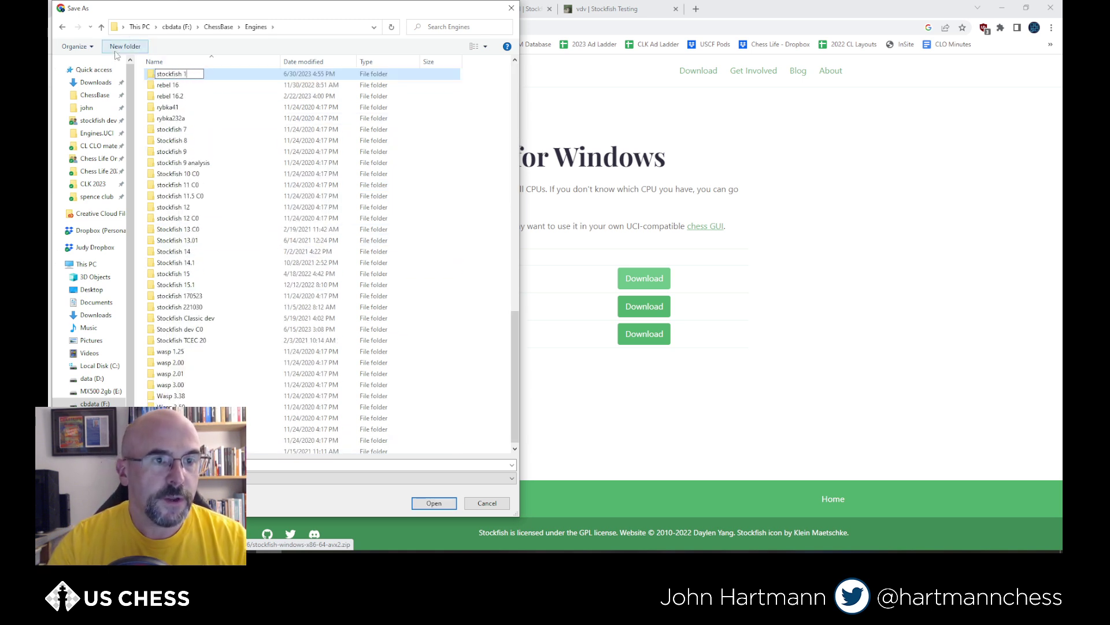
text(6)
key(Return)
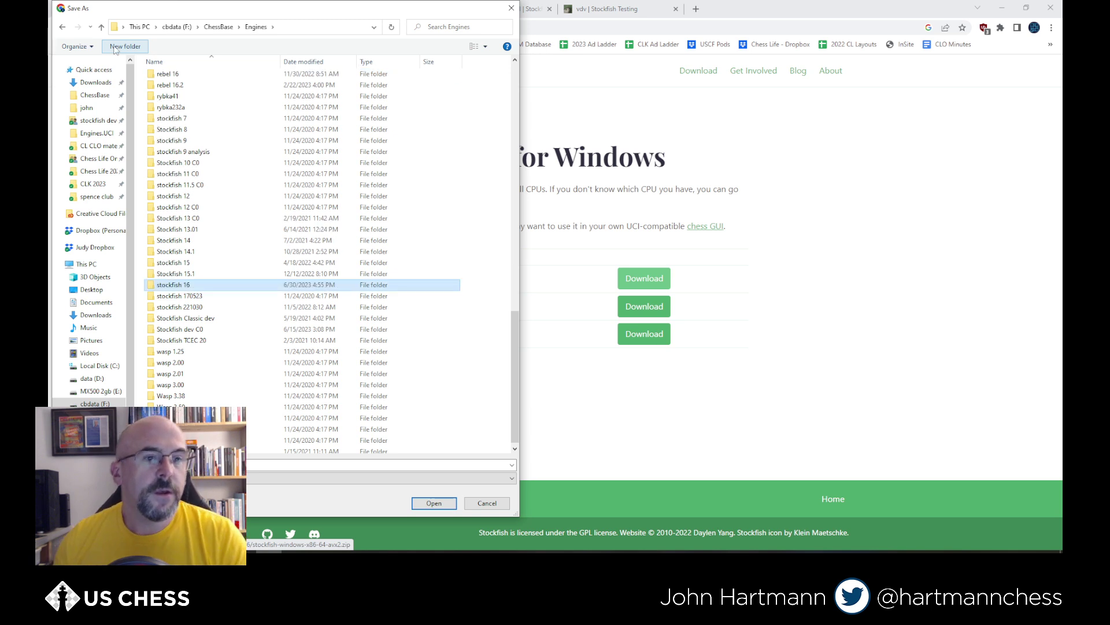
Save the AVX2 zip in the stockfish 16 folder, keep the flagged download and show it in its folder
double_click(223, 285)
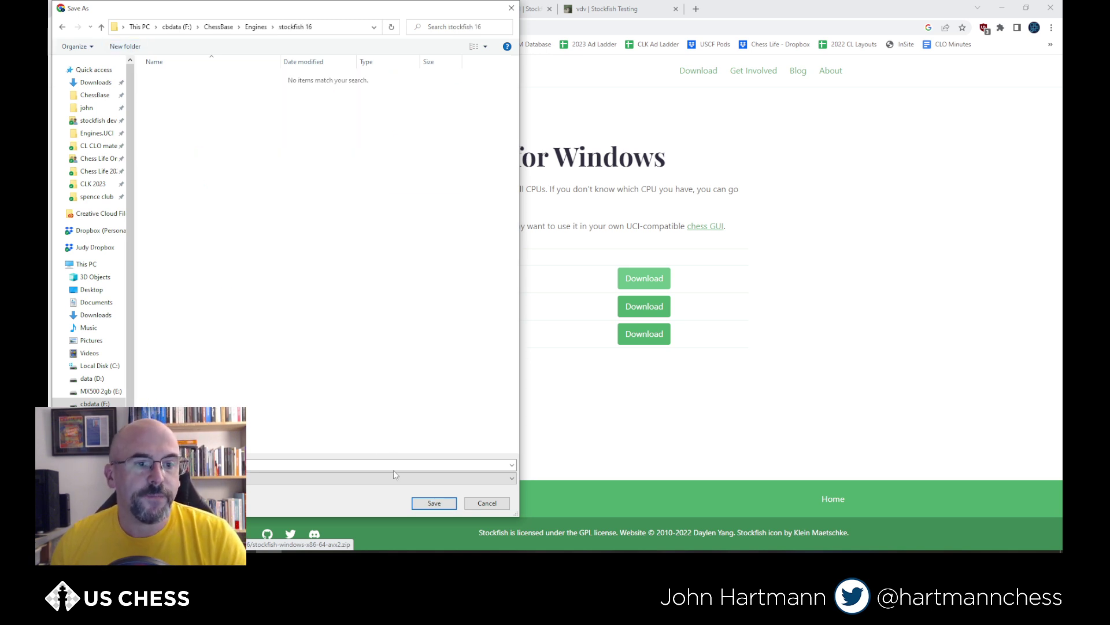
click(434, 503)
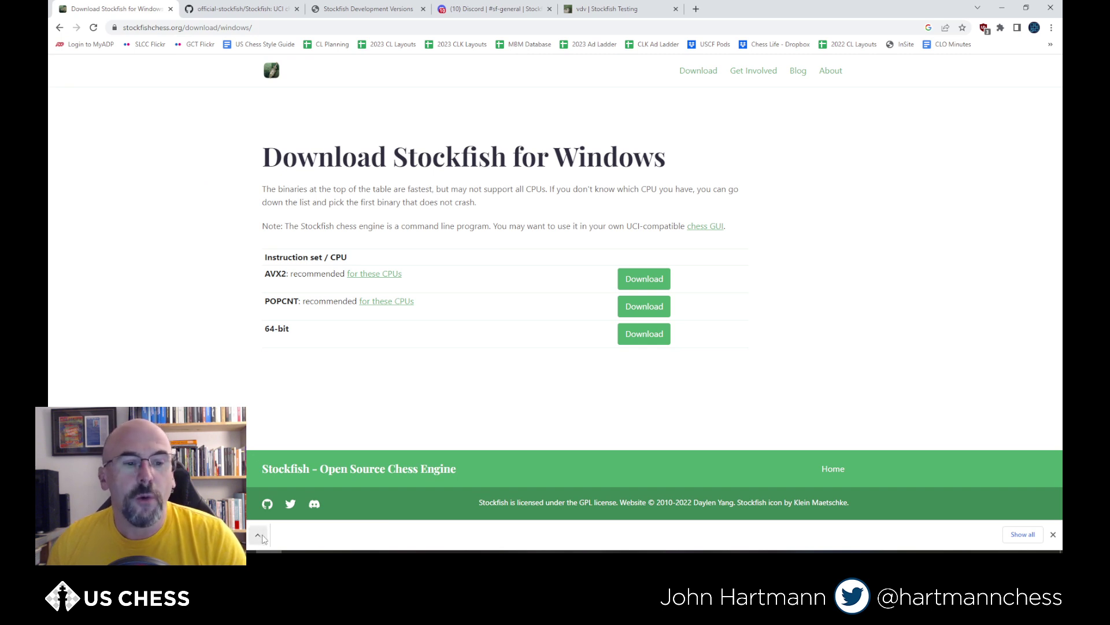
click(260, 536)
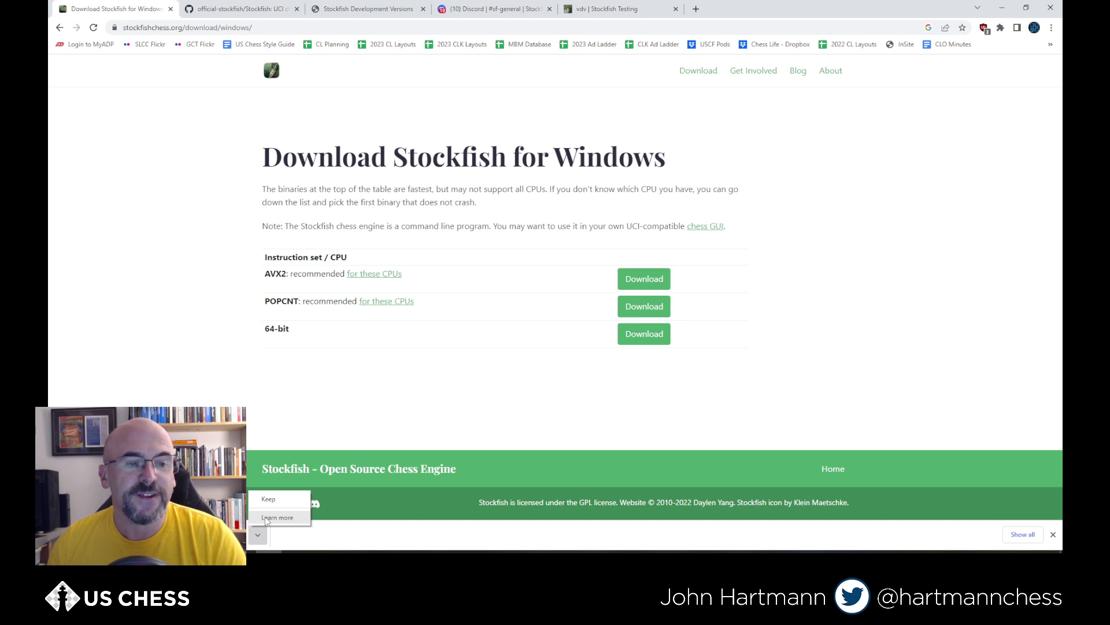
click(268, 499)
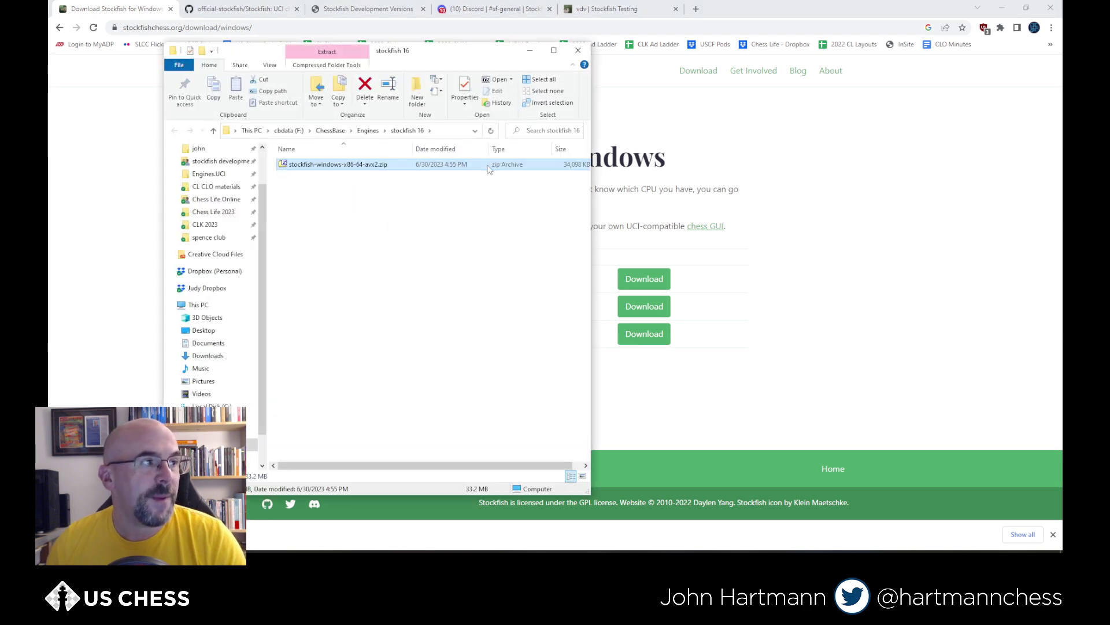
Extract stockfish-windows-x86-64-avx2.zip directly into the stockfish 16 folder with 7-Zip
drag(463, 54, 662, 37)
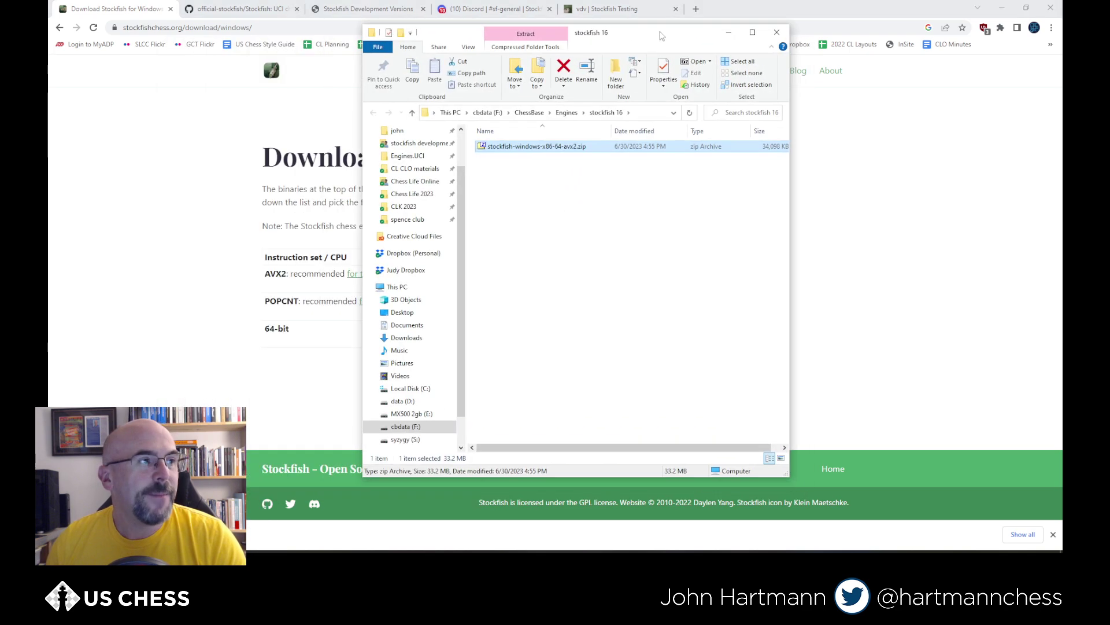
right_click(513, 146)
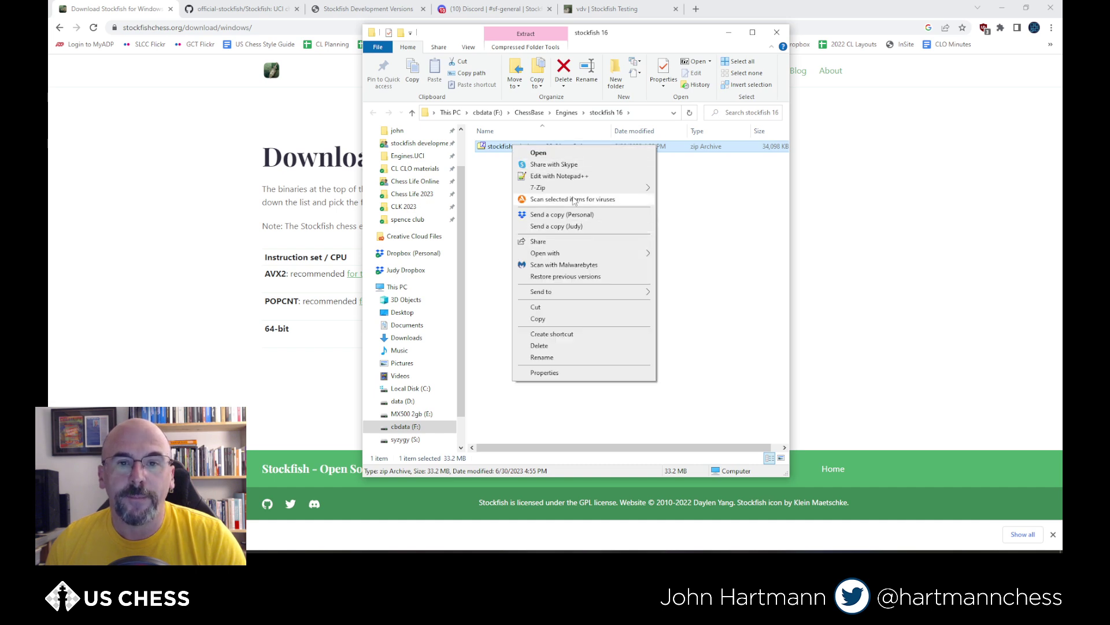
mouse_move(571, 188)
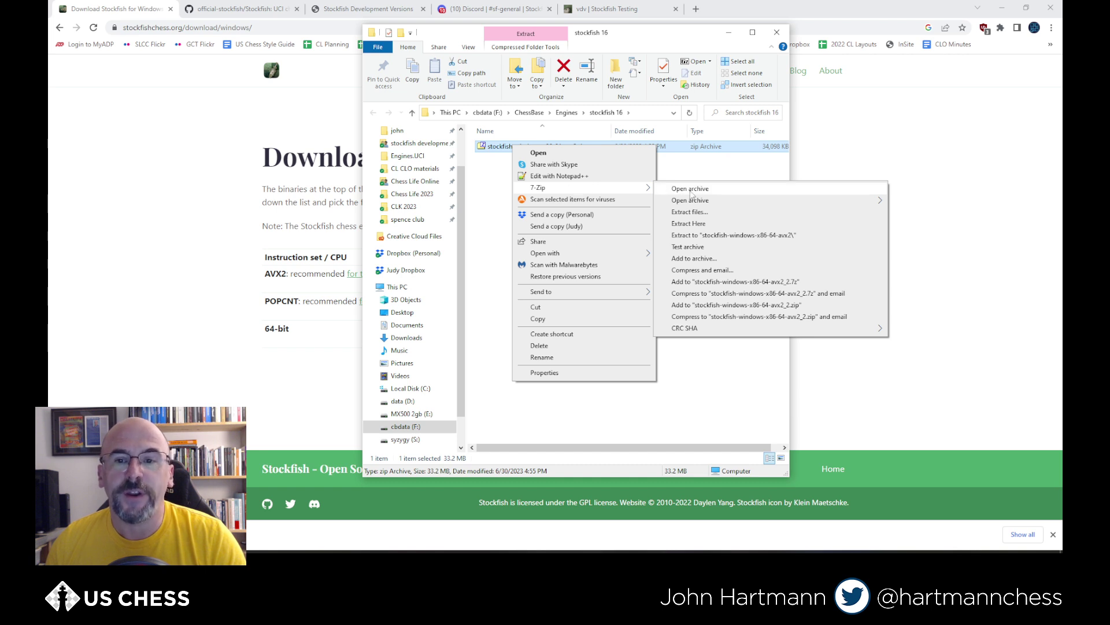
click(702, 224)
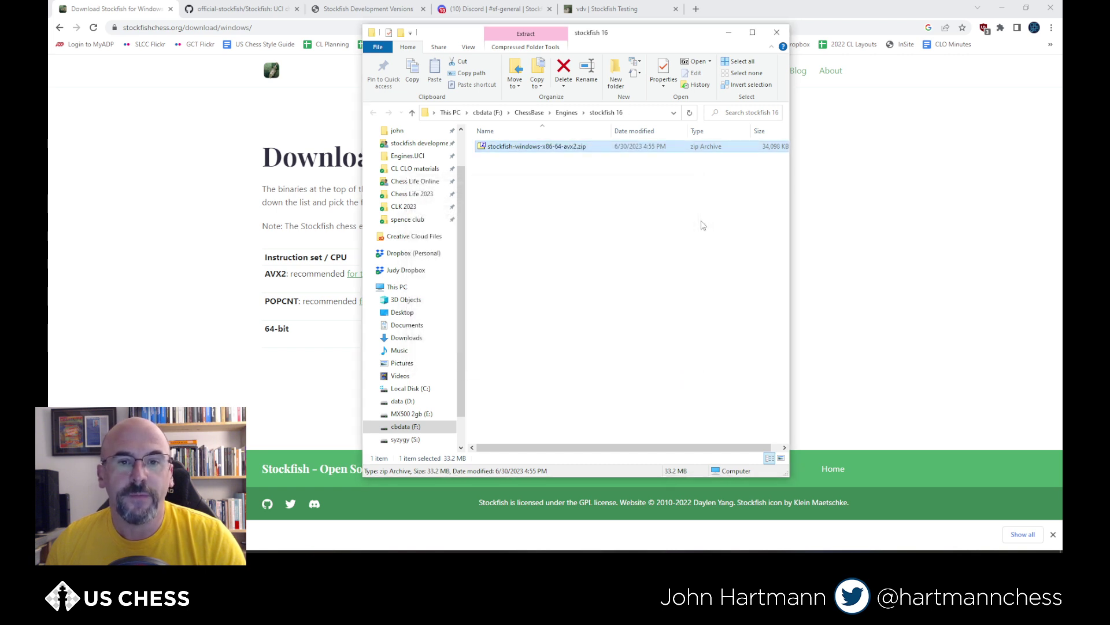
Move stockfish-windows-x86-64-avx2.exe from the extracted stockfish subfolder up into the stockfish 16 folder and reopen that folder
double_click(499, 146)
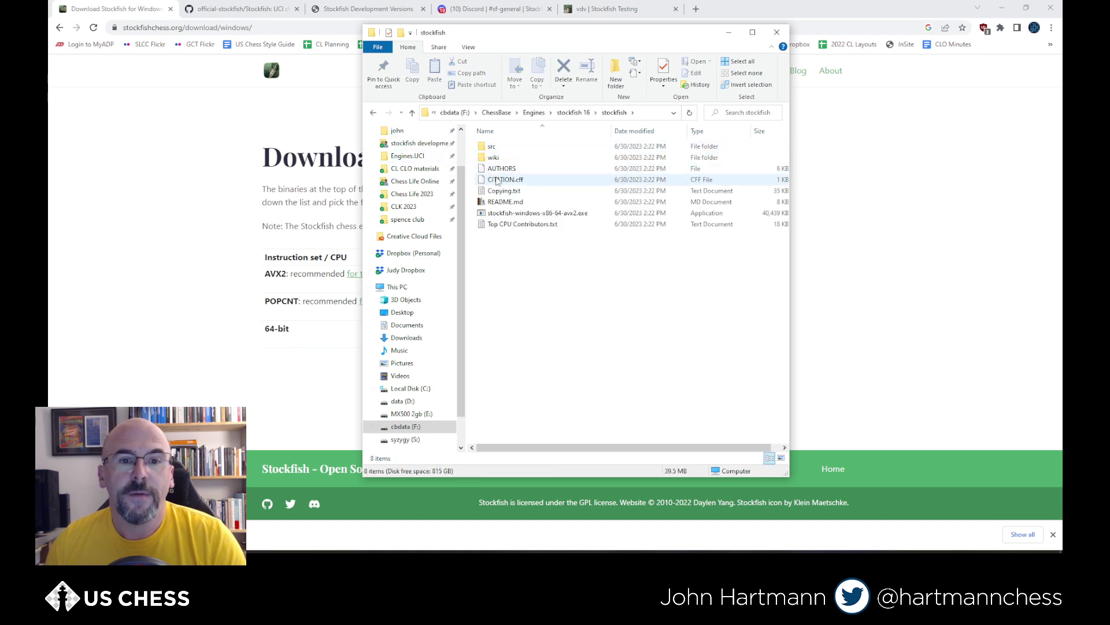
click(530, 213)
drag(531, 213, 566, 114)
click(533, 113)
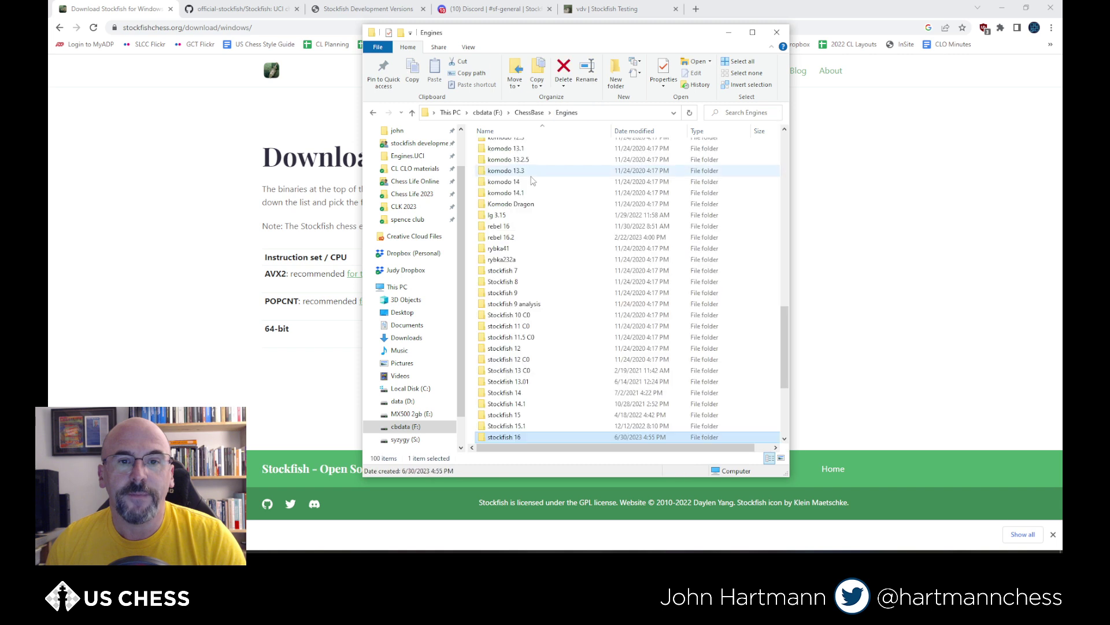
double_click(504, 438)
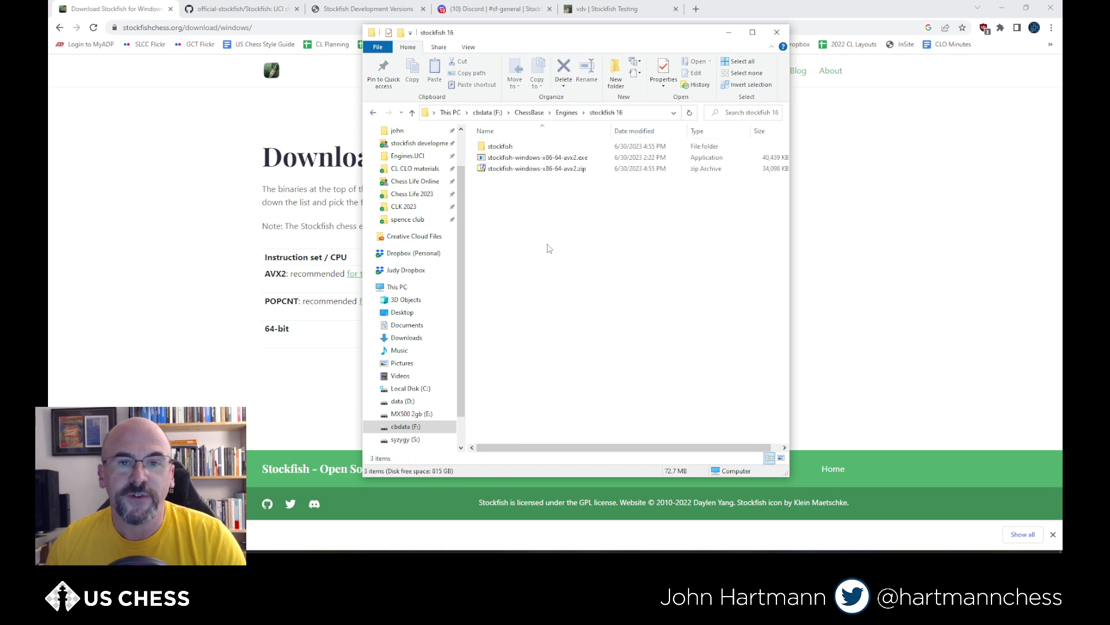
Delete the extracted stockfish subfolder and the zip archive from the stockfish 16 folder
click(508, 168)
right_click(505, 147)
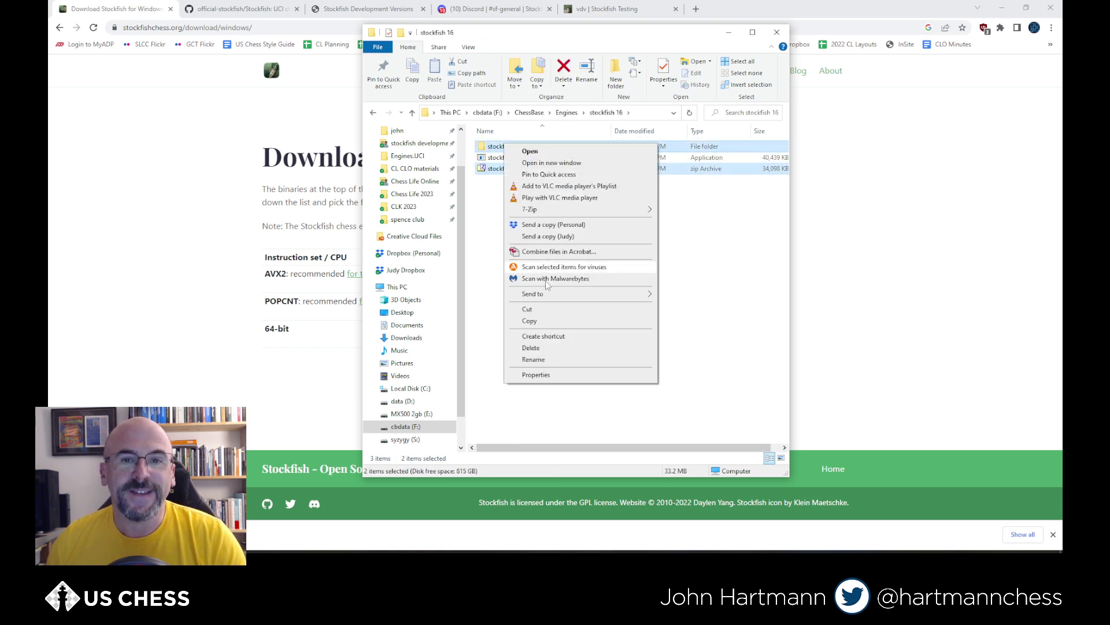
click(551, 347)
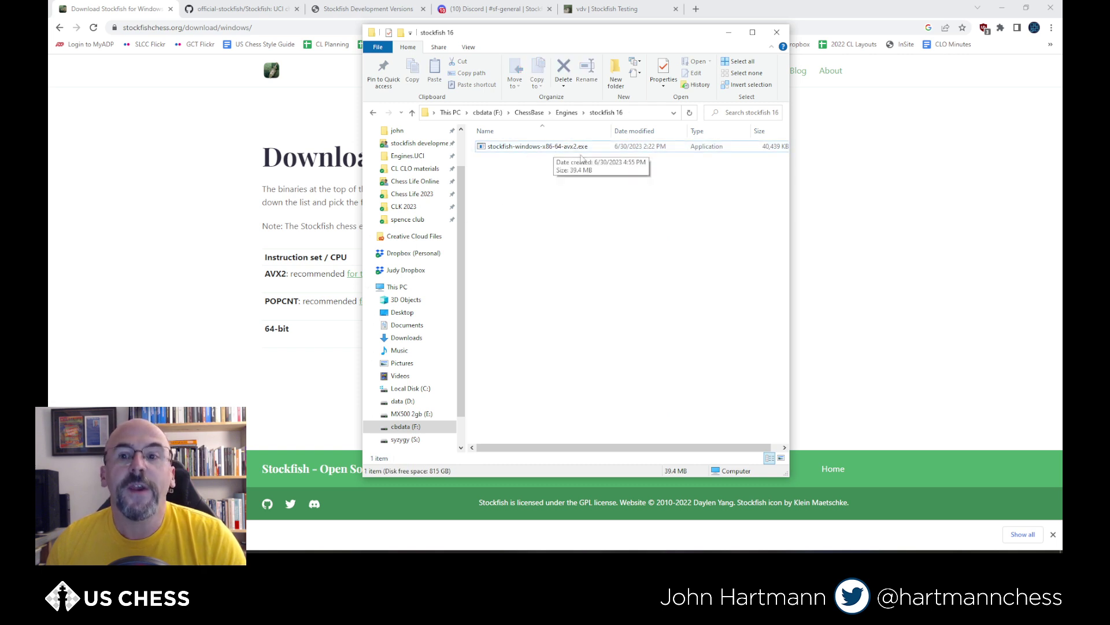
Compare the stockfish 15 engine folder's contents with the new setup, then reopen the stockfish 16 folder
drag(790, 219, 836, 219)
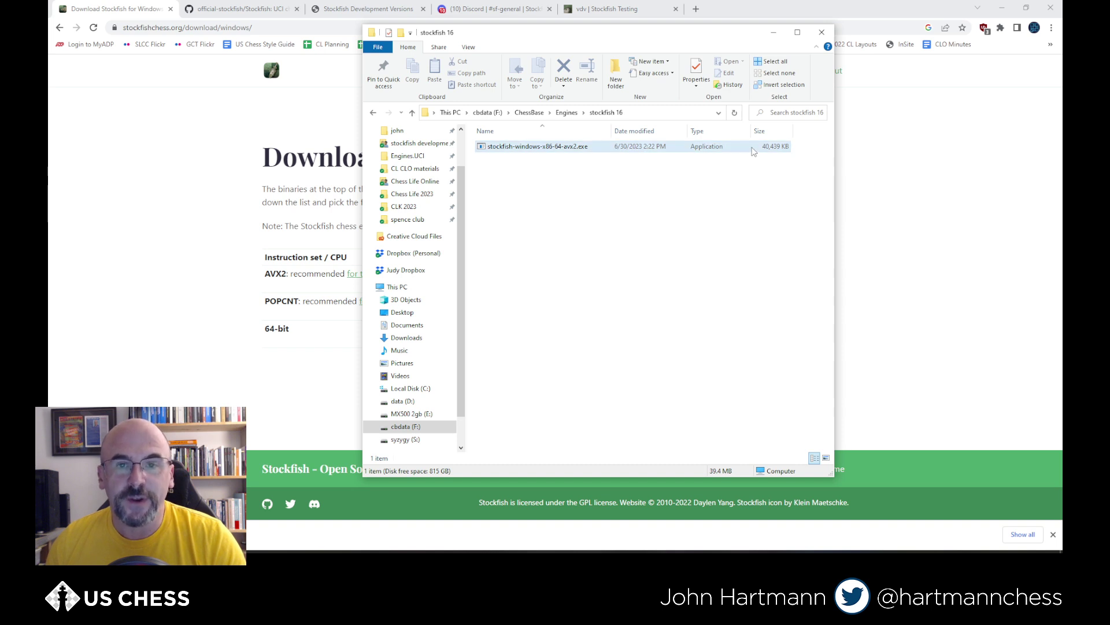
click(568, 113)
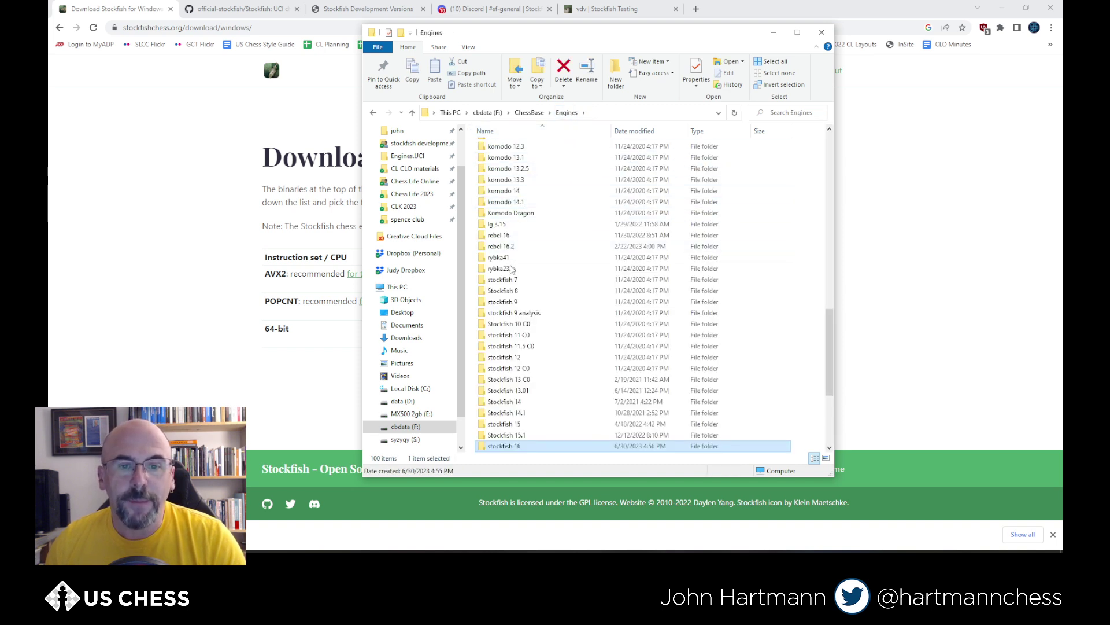
double_click(508, 423)
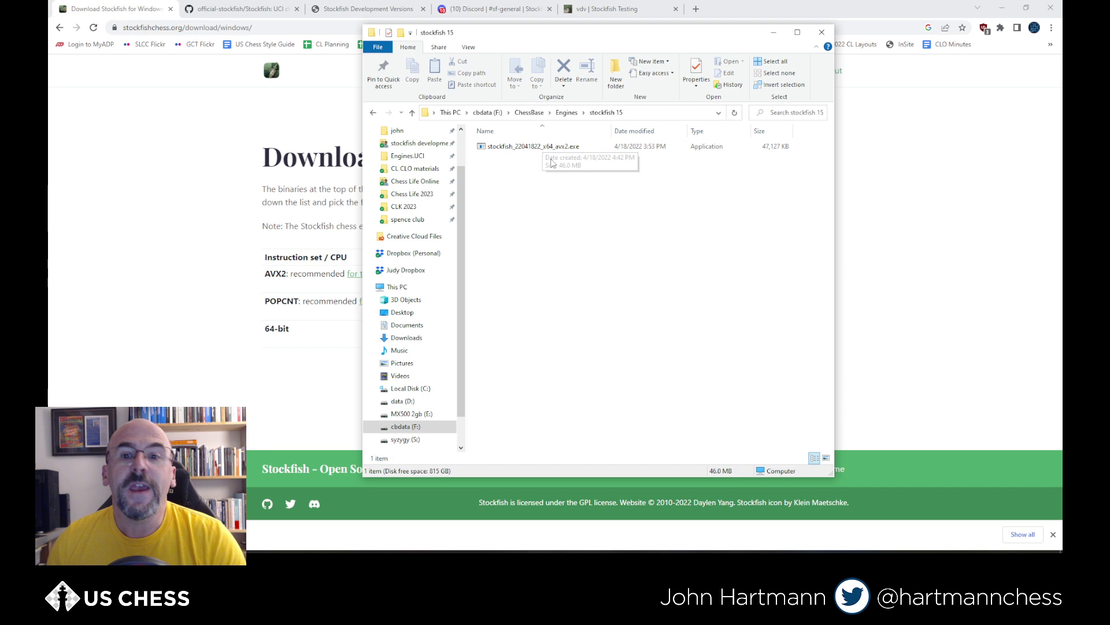
click(580, 148)
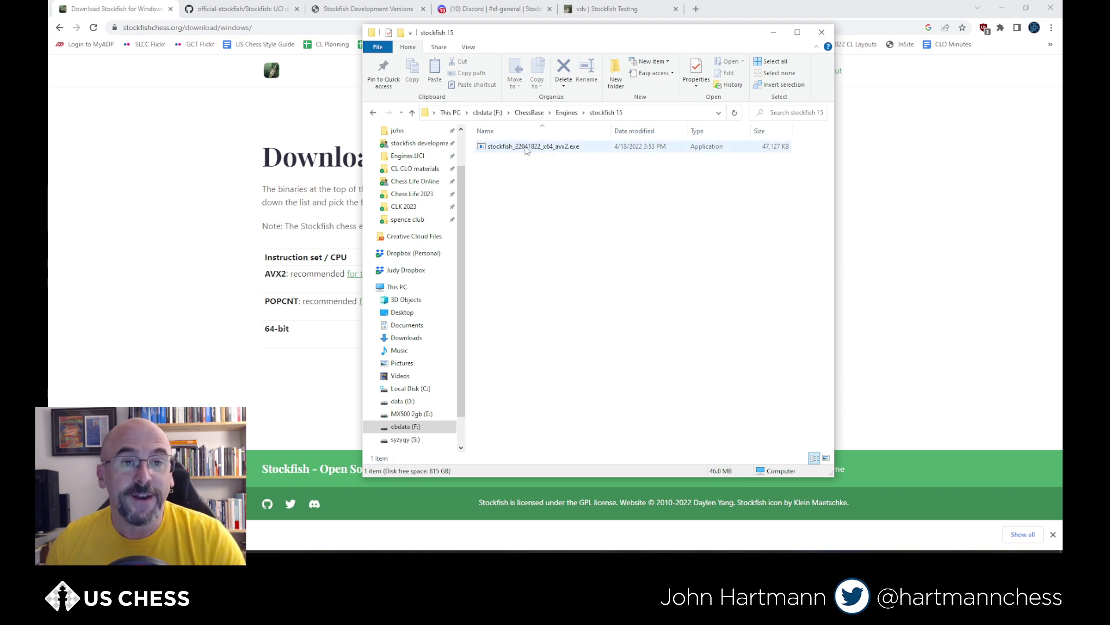
click(373, 112)
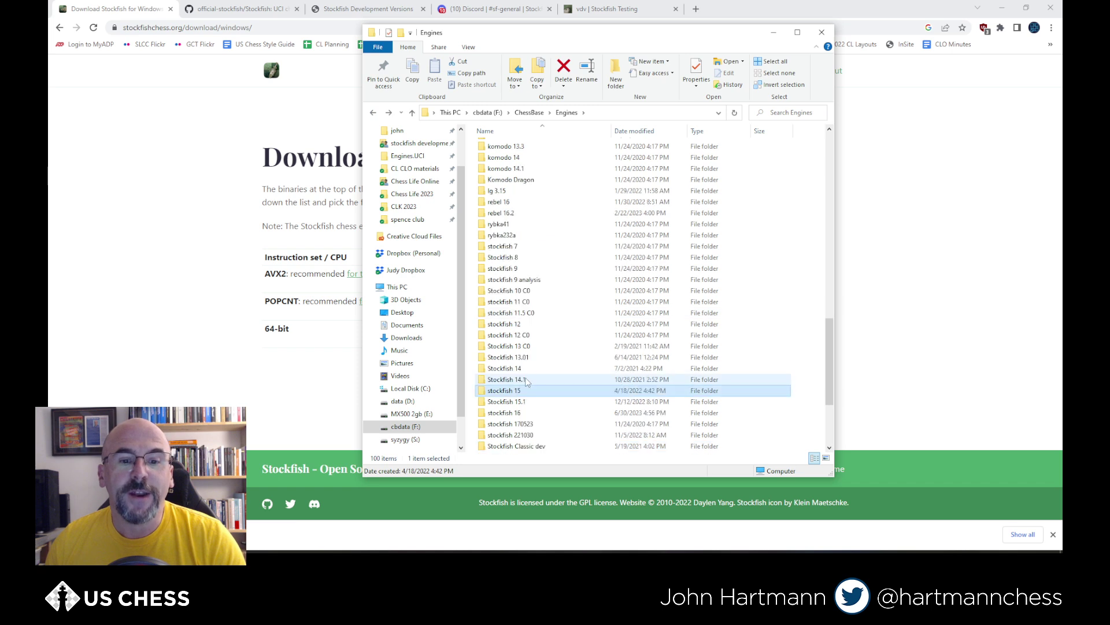
double_click(509, 412)
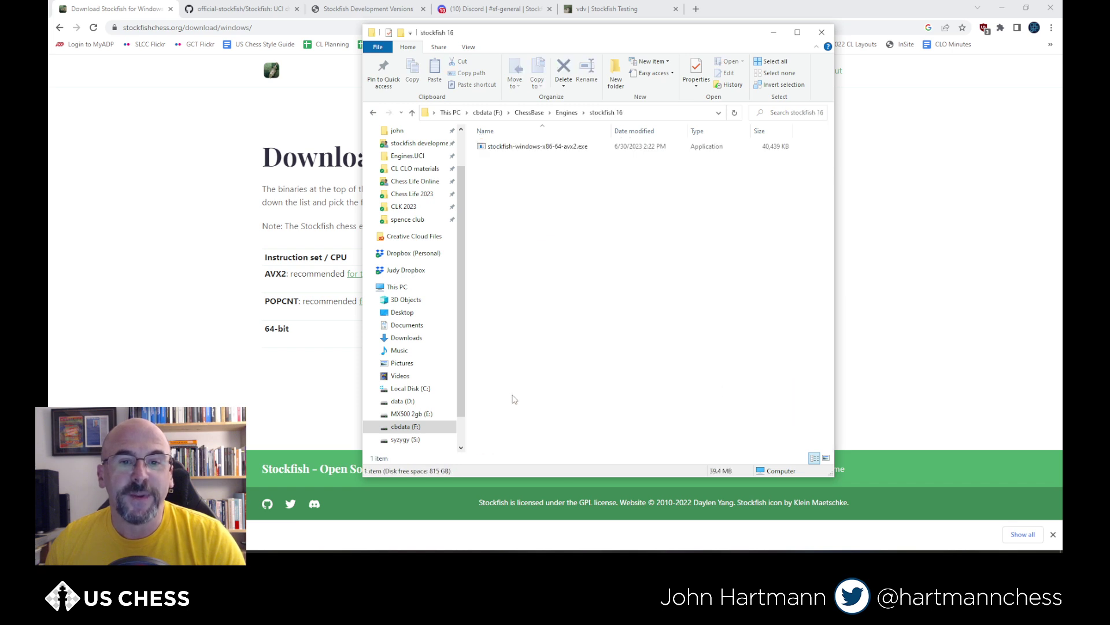
Run stockfish-windows-x86-64-avx2.exe, list its engine options with the uci command, and end the console session with quit
double_click(558, 147)
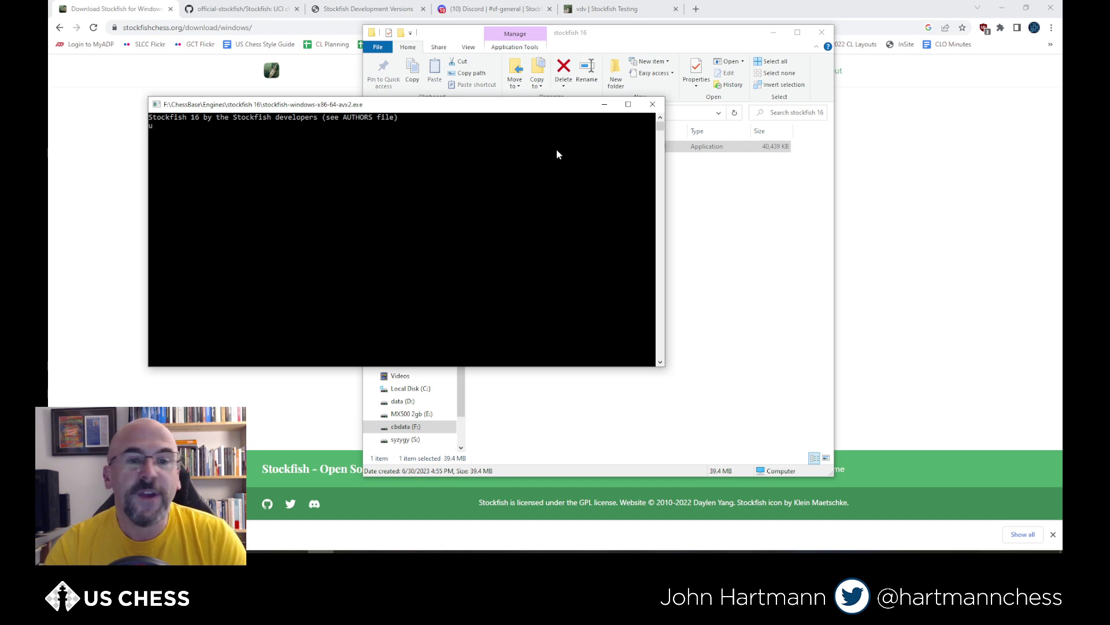
text(uci)
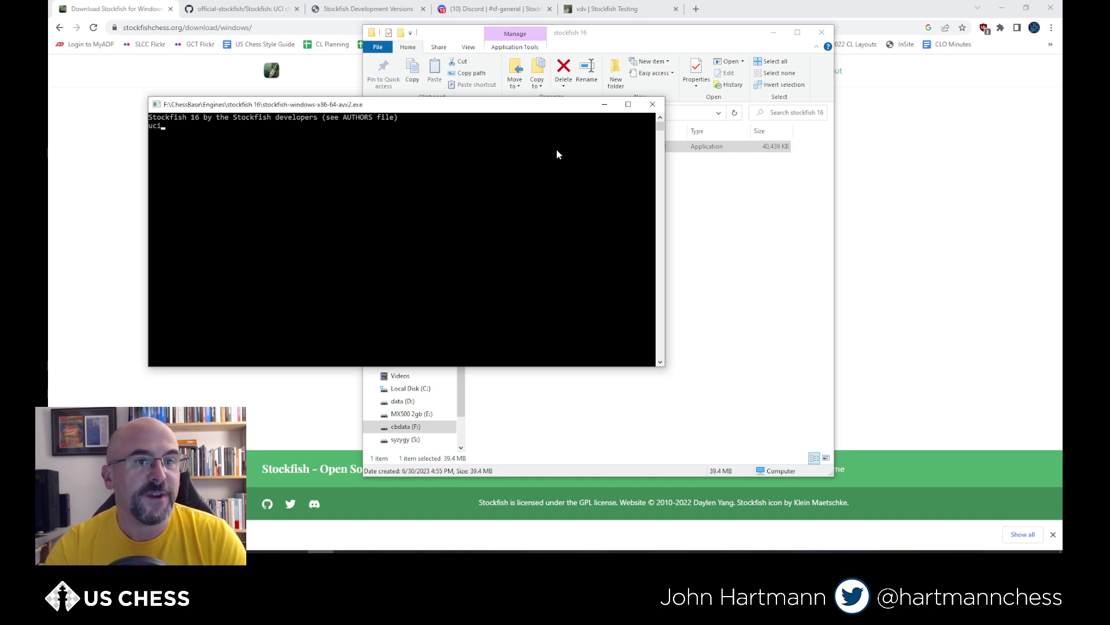
key(Return)
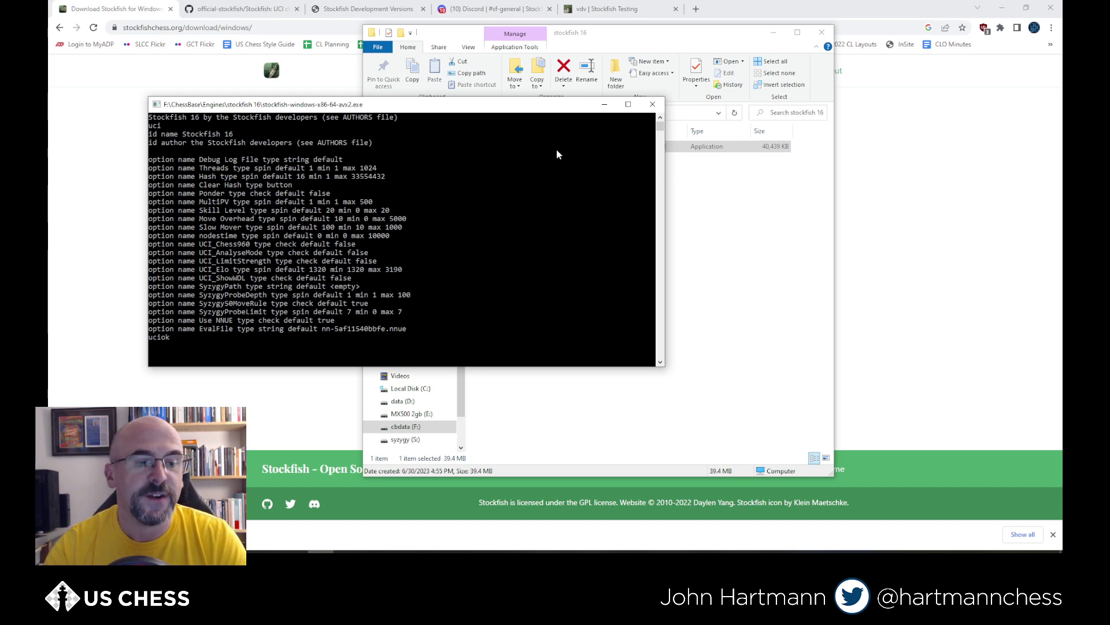
text(exit)
key(Return)
text(q)
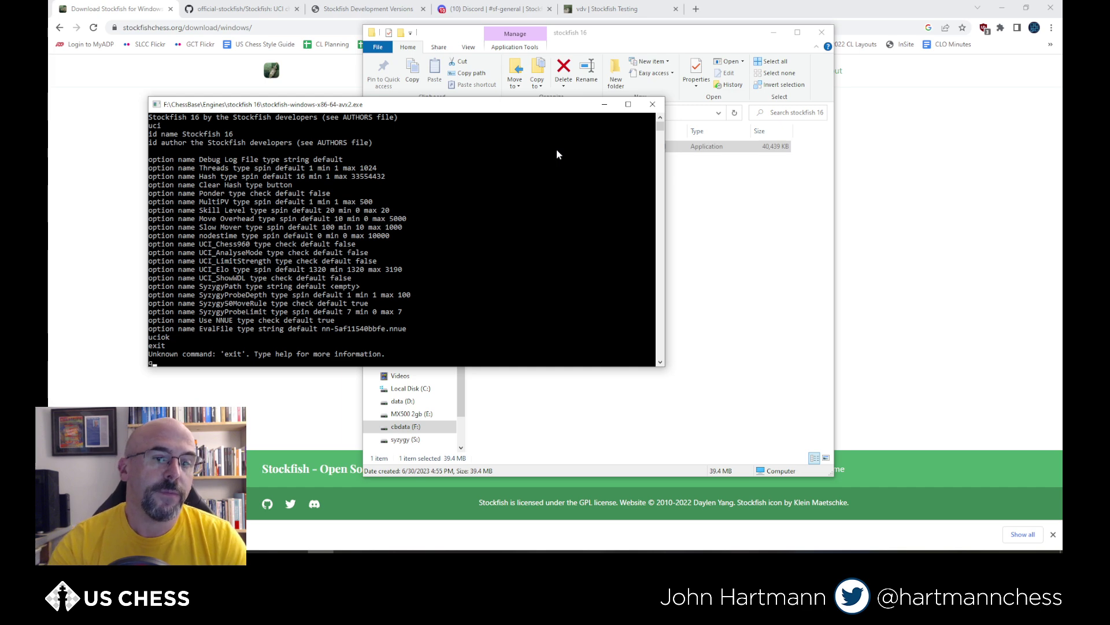
text(uit)
key(Return)
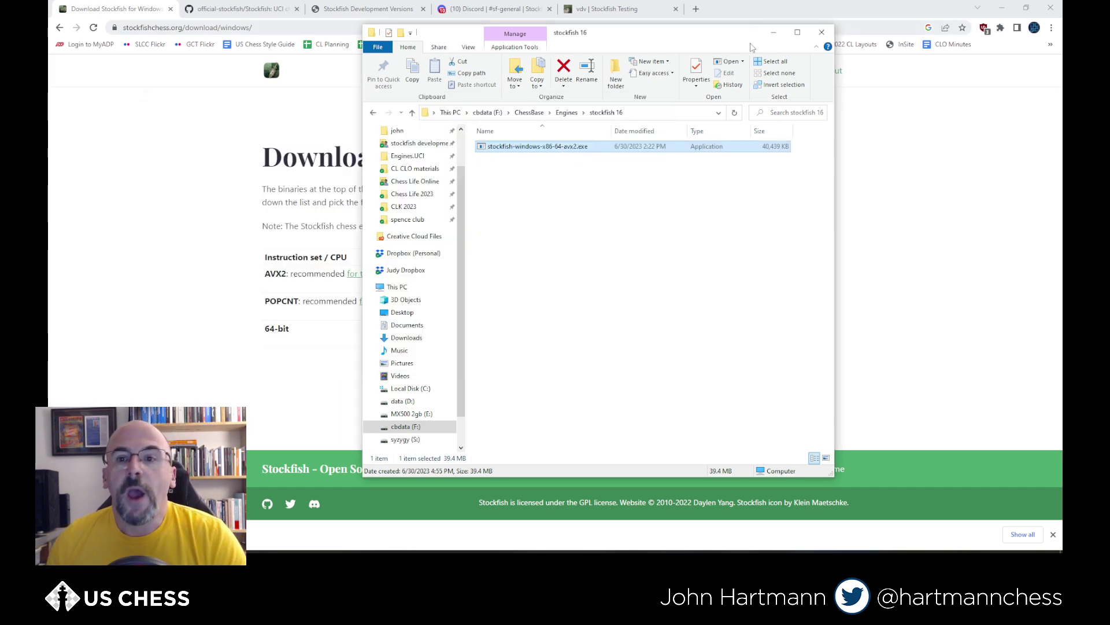
Close the stockfish 16 folder window, switch to ChessBase 16 and open a new board
click(822, 32)
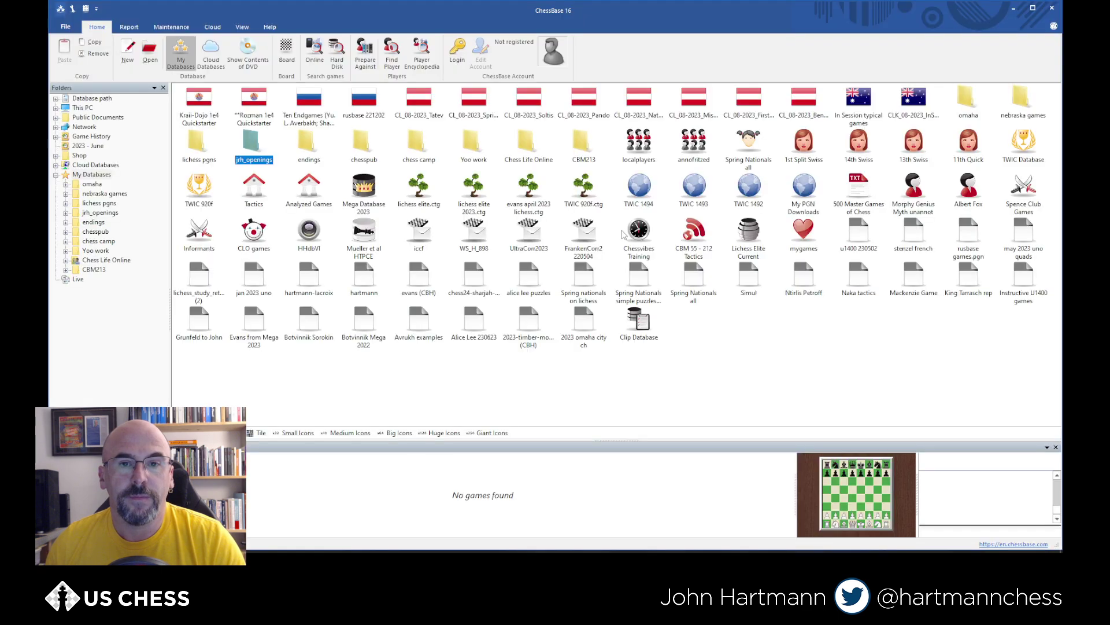
click(736, 354)
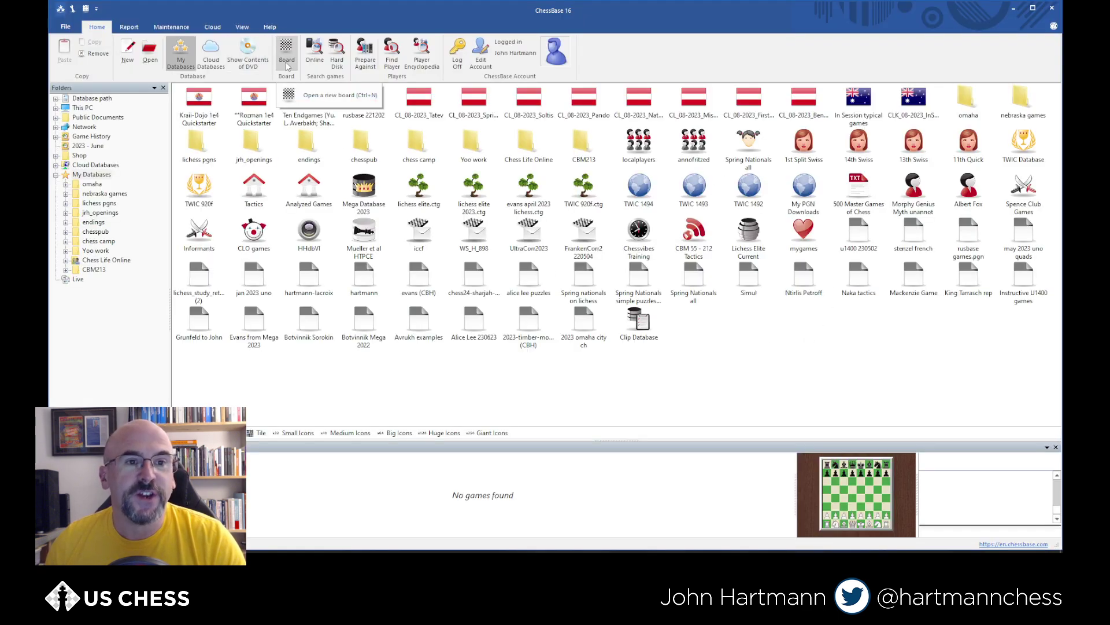
click(287, 61)
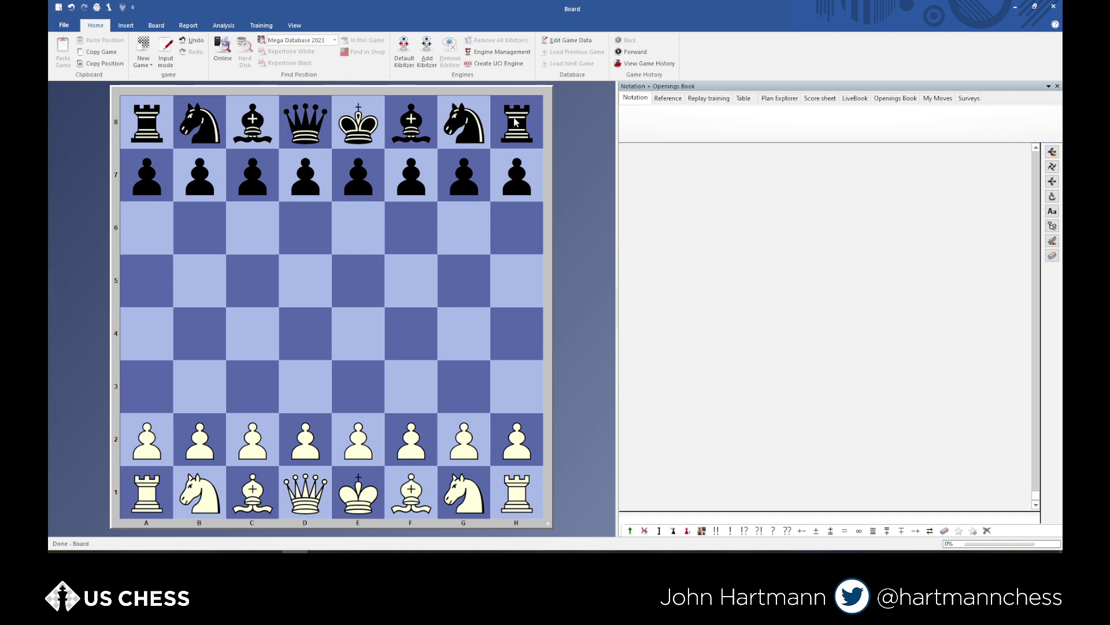
Create a UCI engine named Stockfish 16 from stockfish-windows-x86-64-avx2.exe in the Engines\stockfish 16 folder, with below-normal priority
click(497, 65)
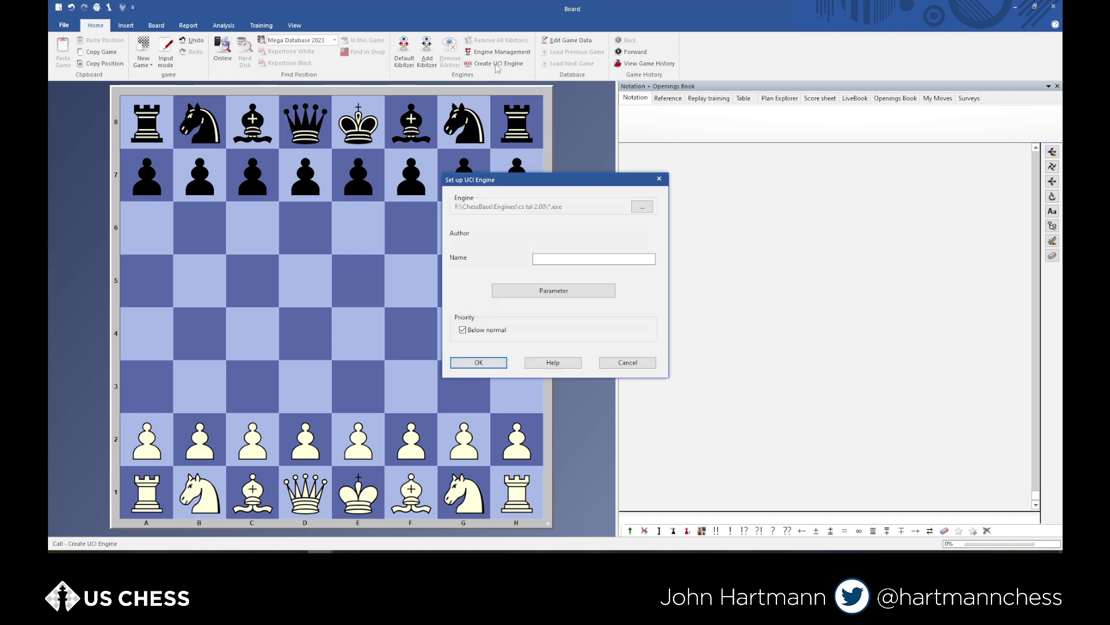
click(642, 207)
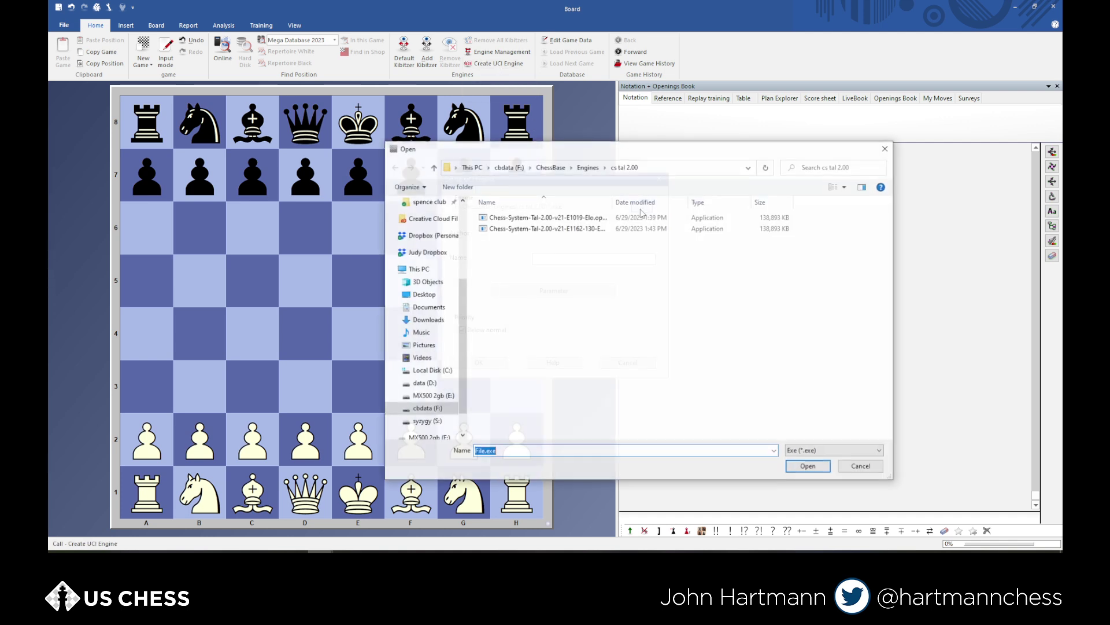
click(586, 168)
scroll(587, 292, down, 13)
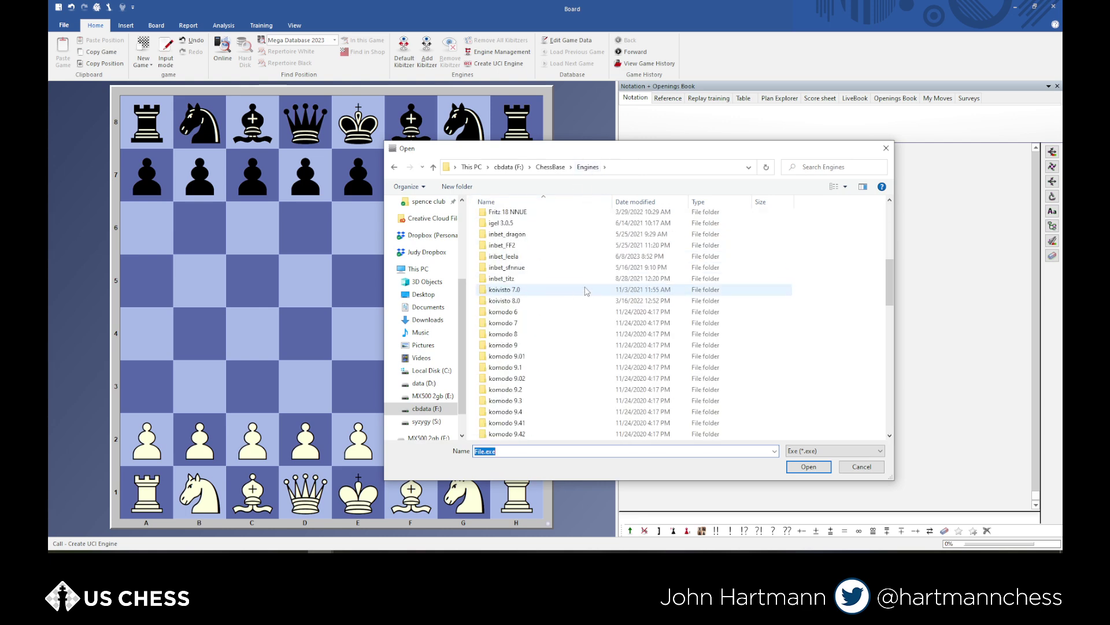
scroll(587, 299, down, 15)
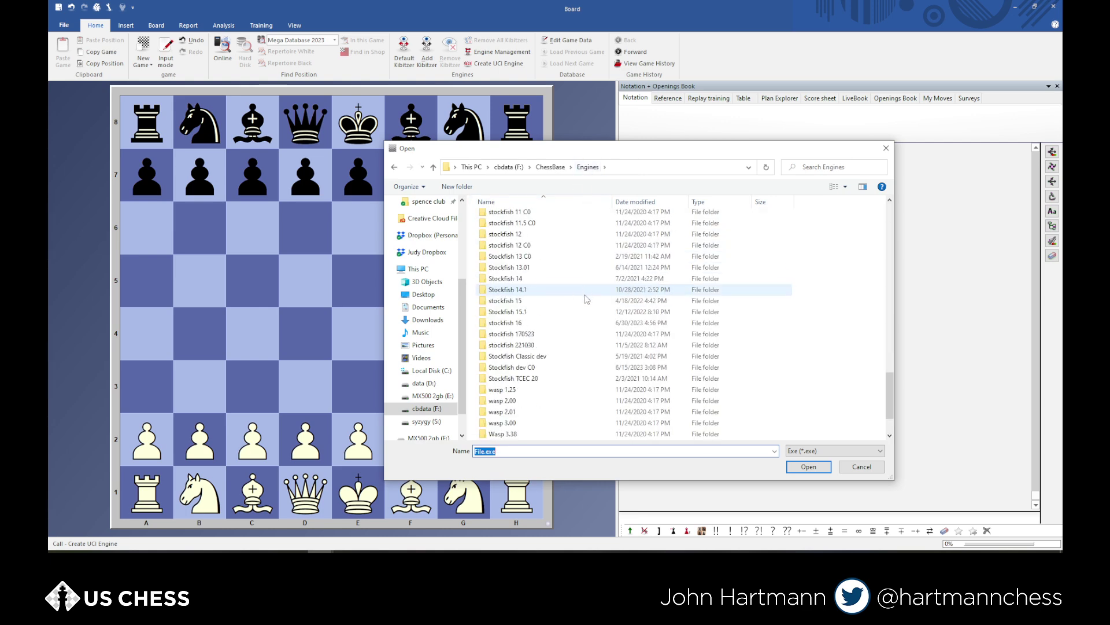
double_click(509, 322)
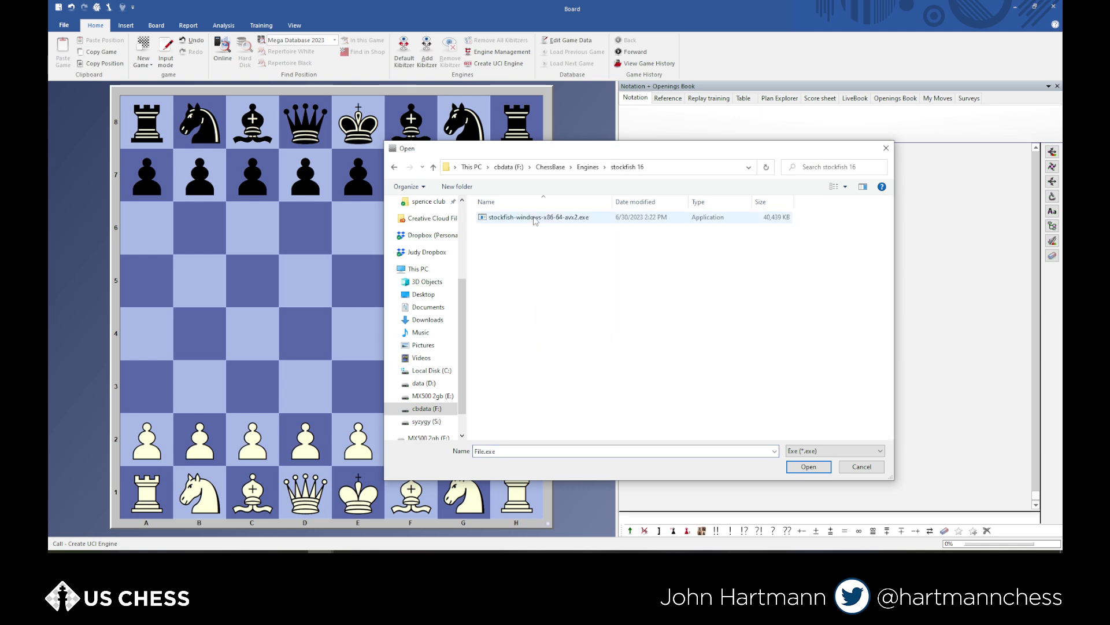
click(535, 219)
click(807, 467)
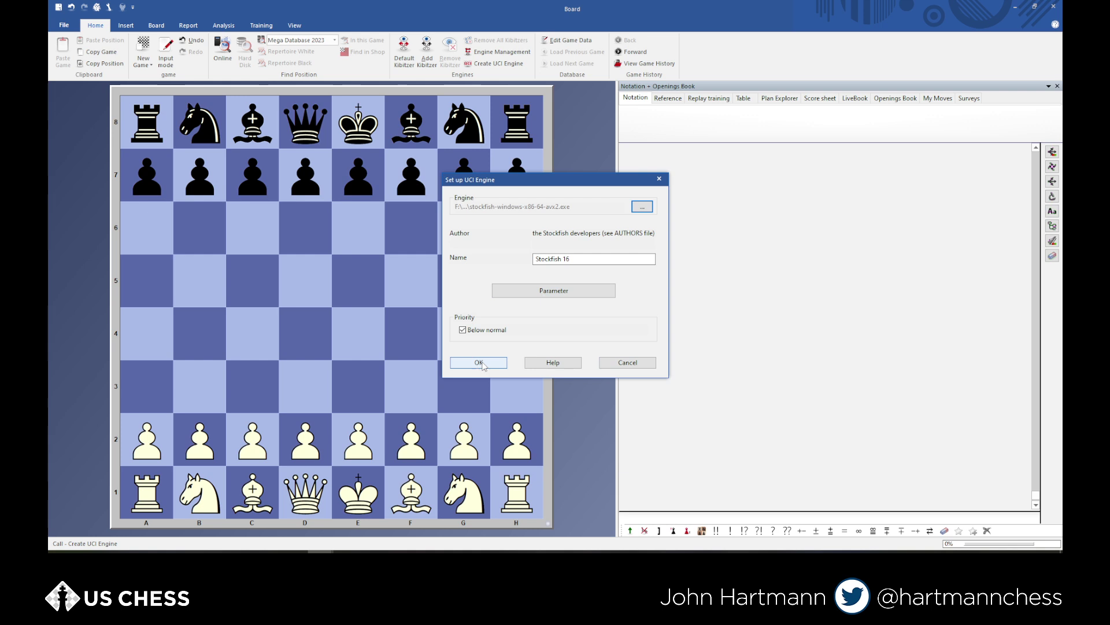
click(482, 364)
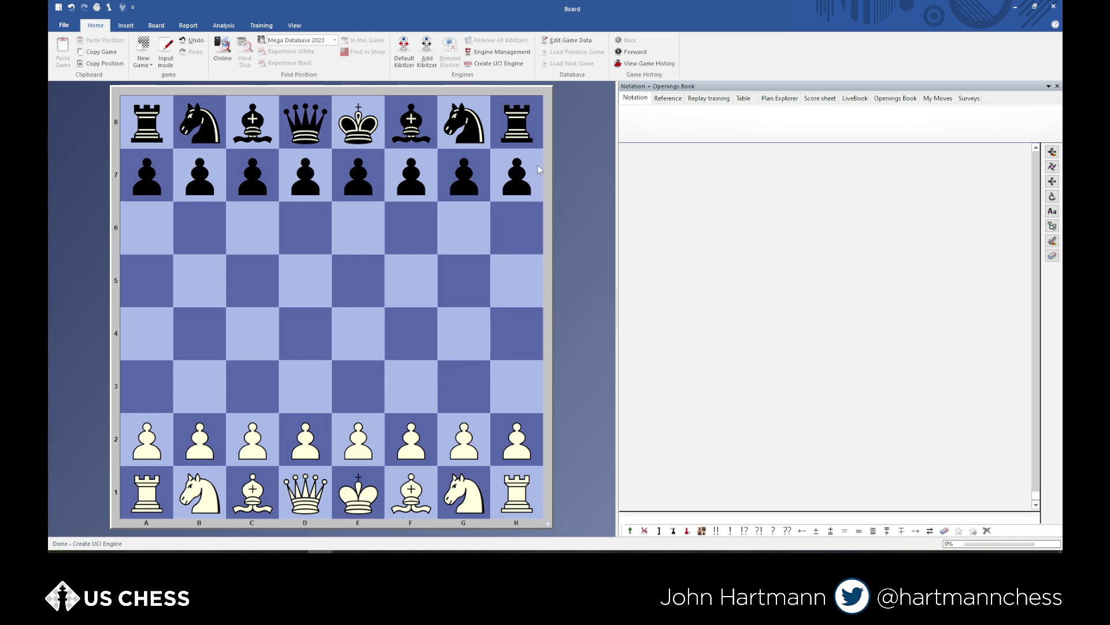
Review the engines available as kibitzers and the active and inactive engine lists, leaving both without changes
click(430, 68)
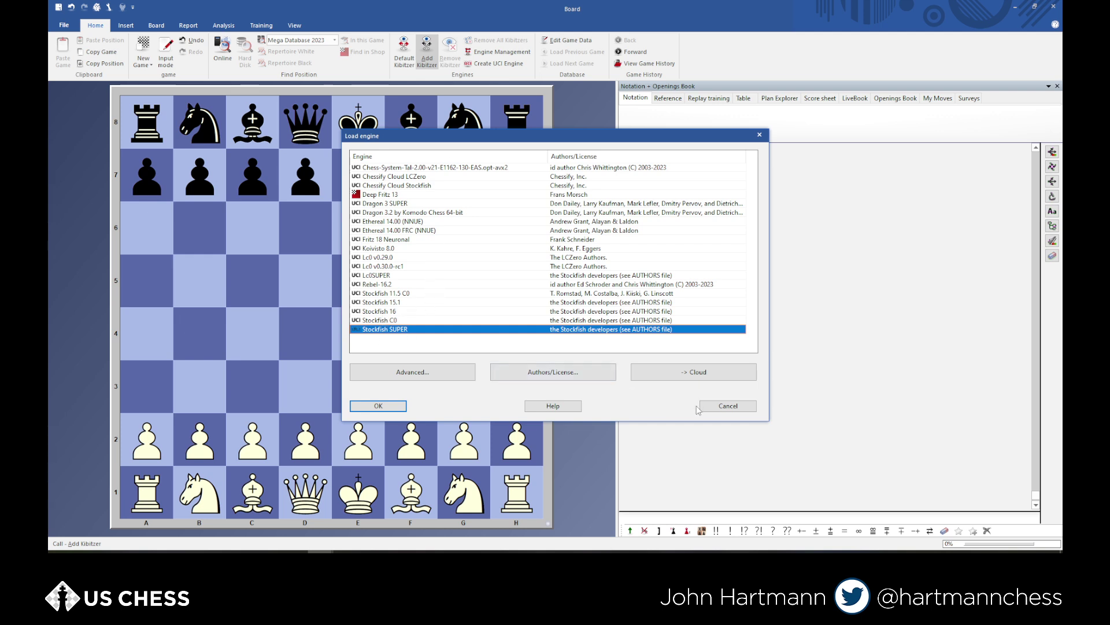
click(722, 406)
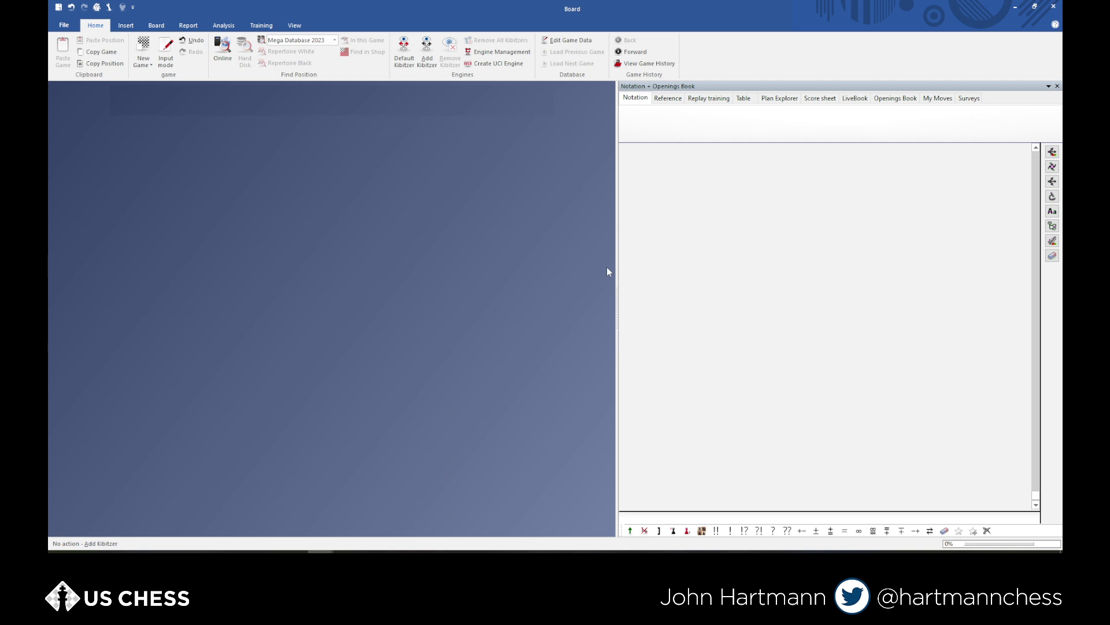
click(498, 52)
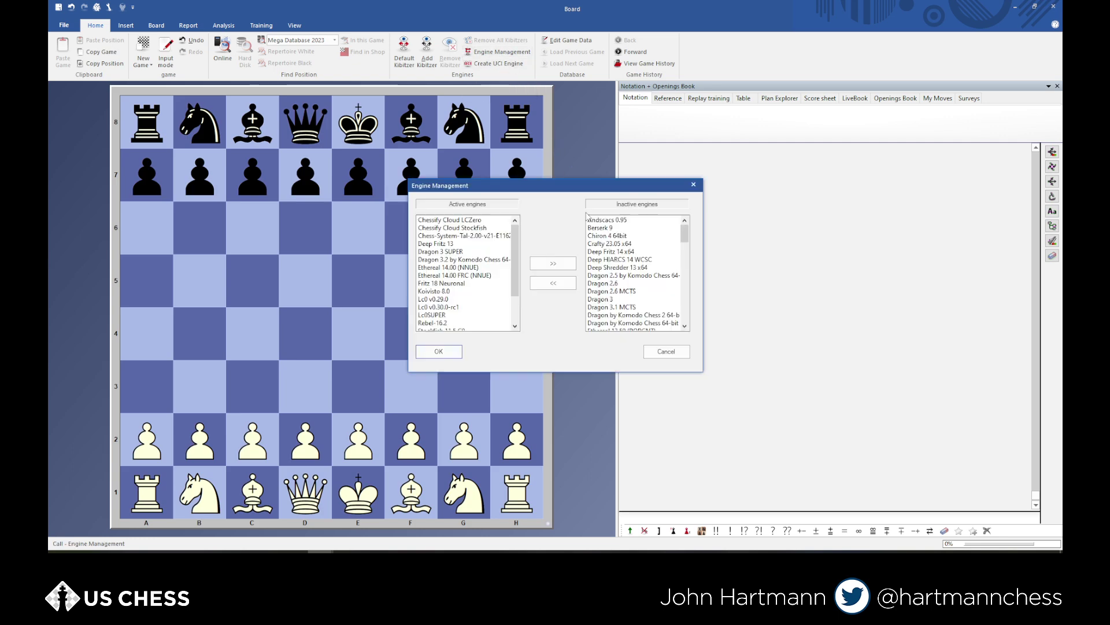
drag(684, 234, 684, 269)
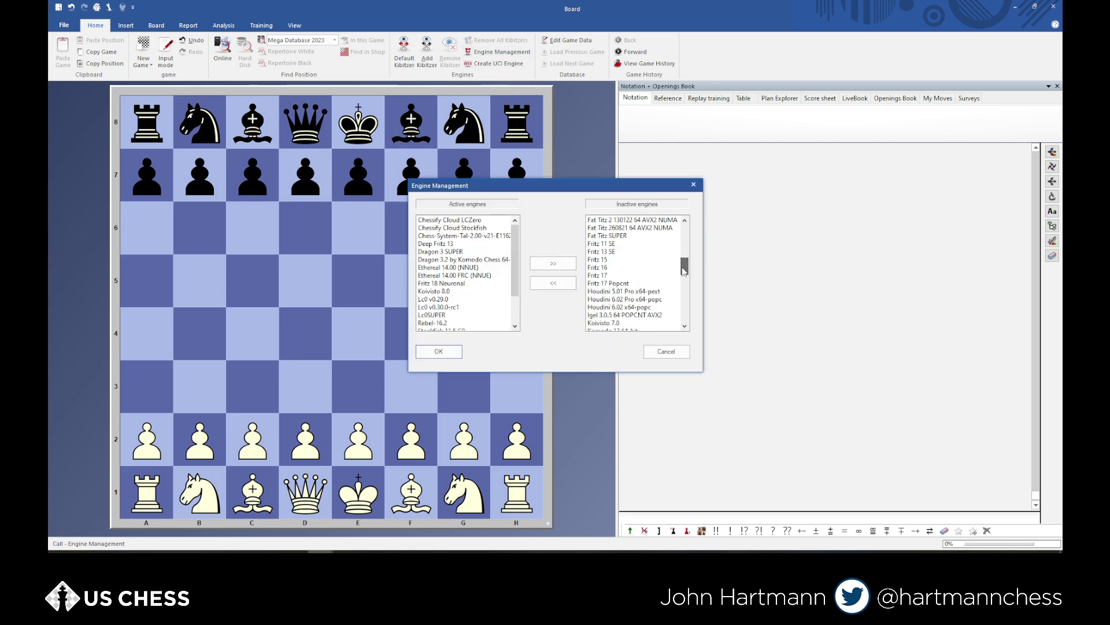
click(666, 351)
click(427, 58)
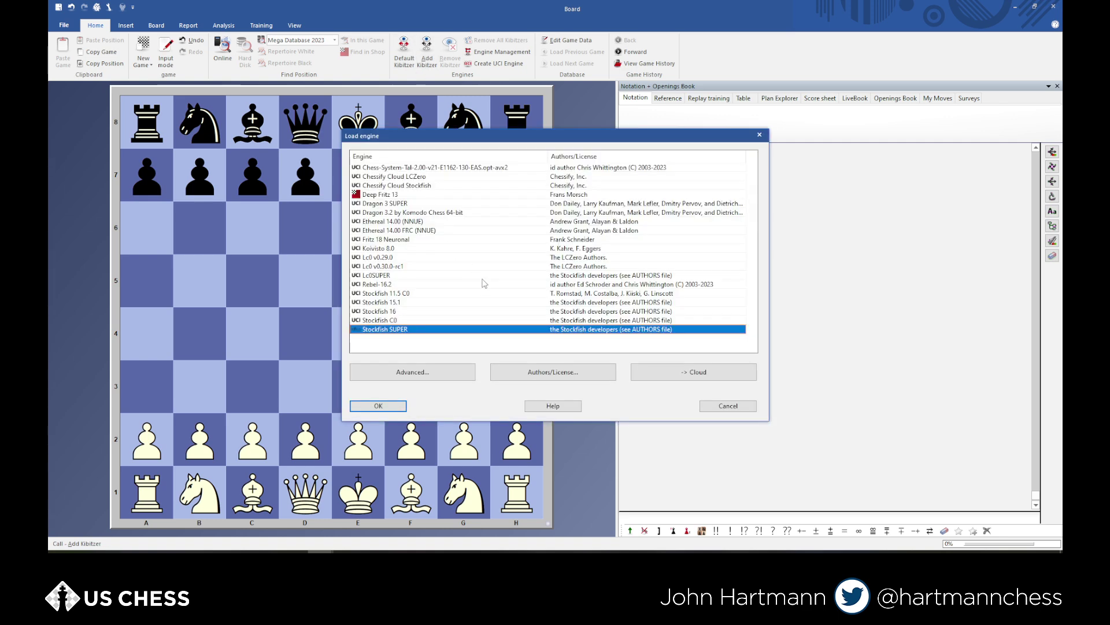
click(729, 406)
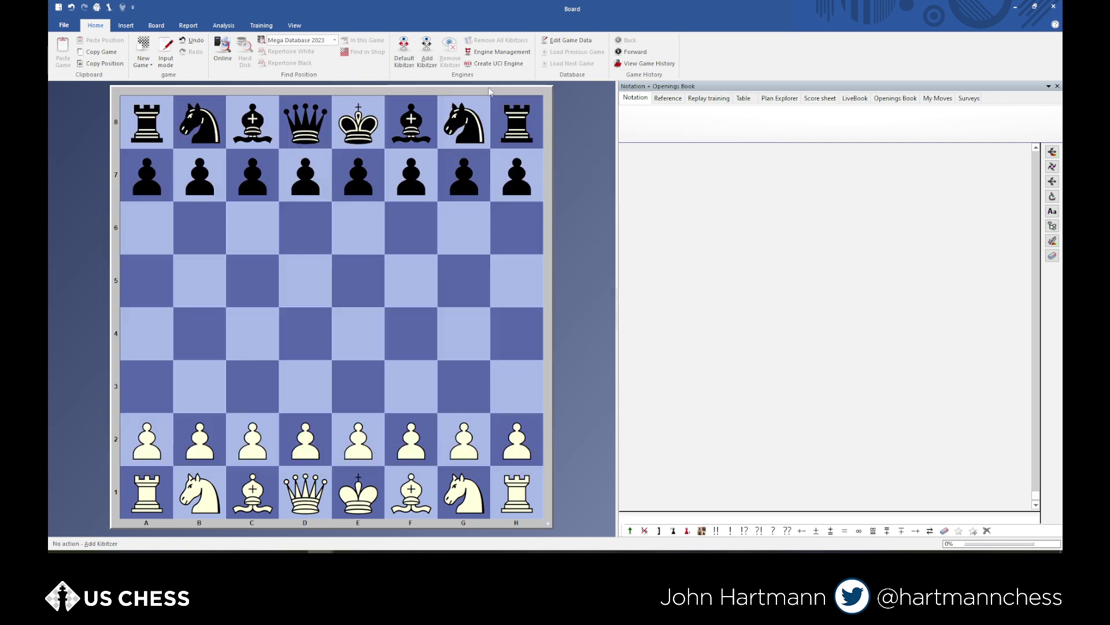
Move Stockfish 15 from the inactive to the active engines in Engine Management and apply the change
click(500, 54)
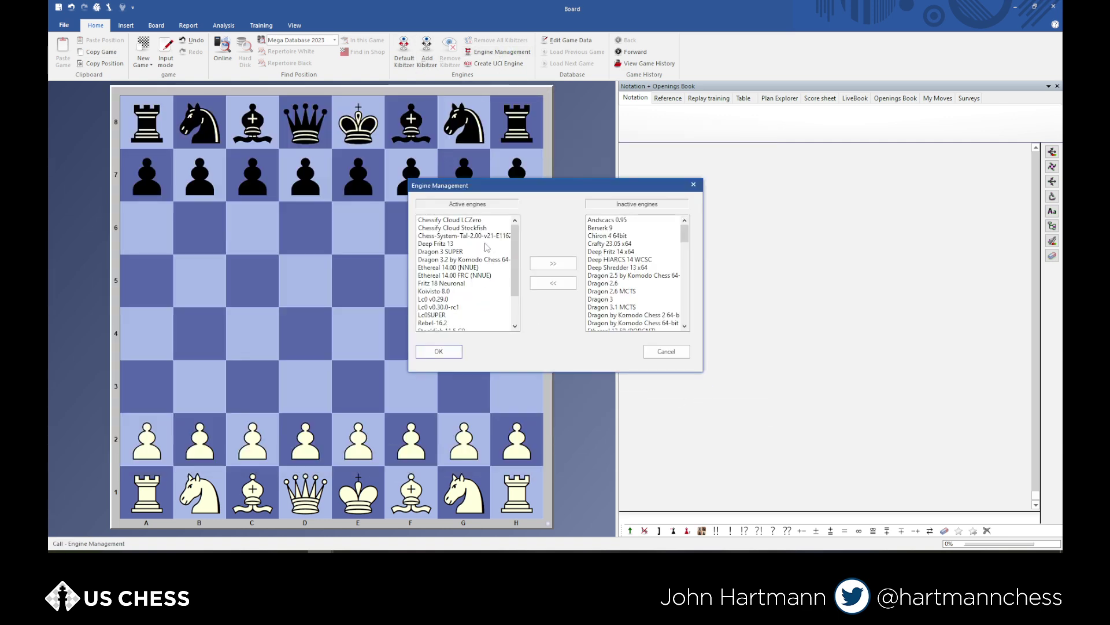
scroll(653, 246, down, 8)
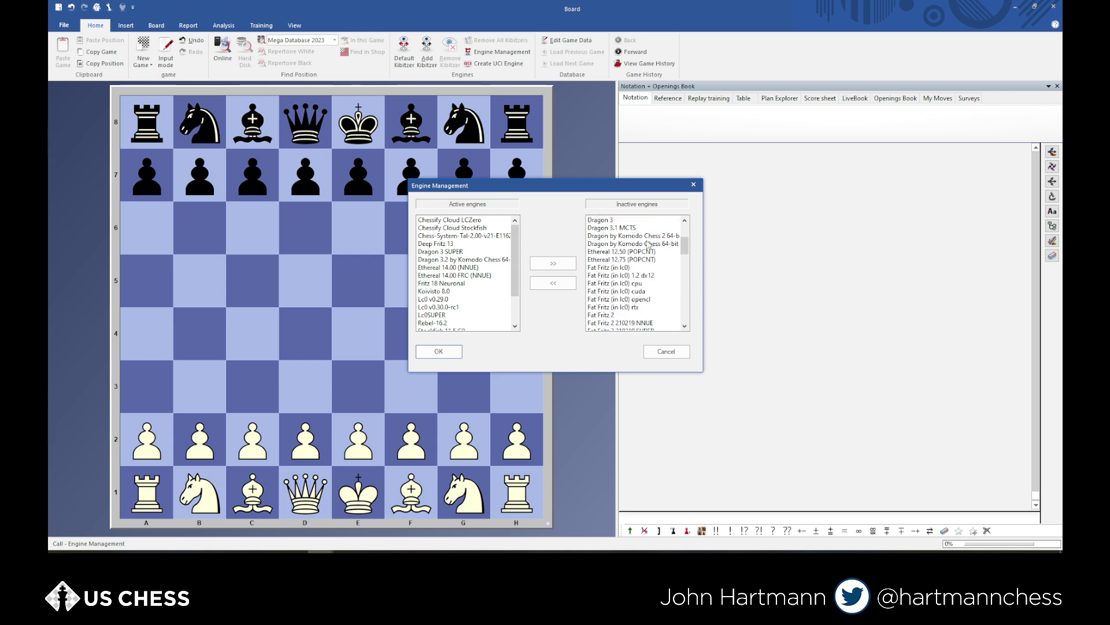
scroll(642, 254, down, 1)
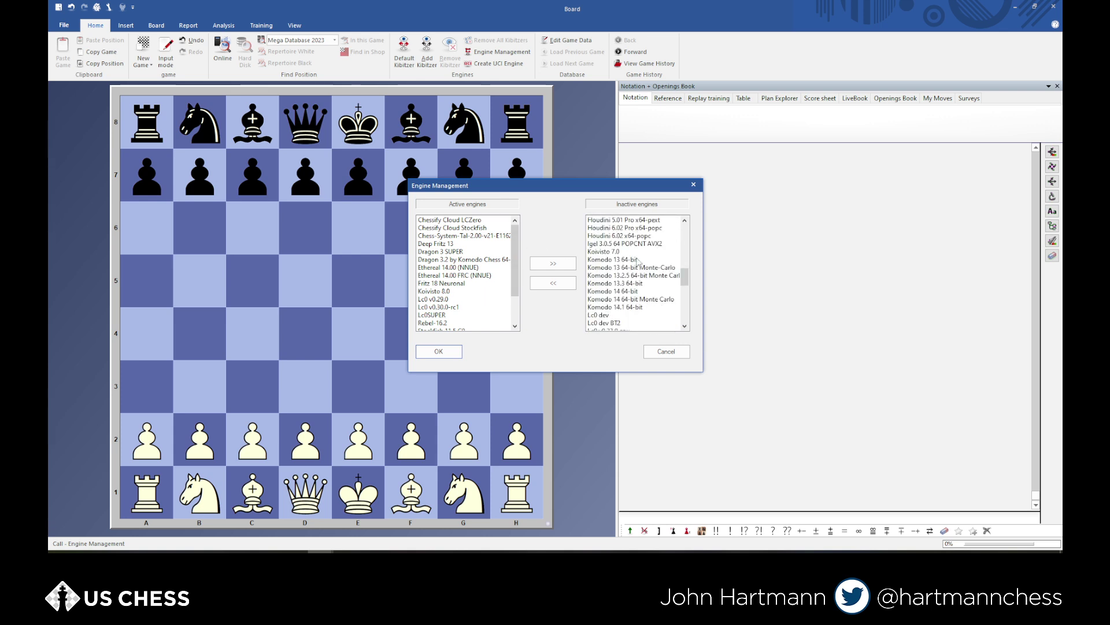
scroll(638, 262, down, 10)
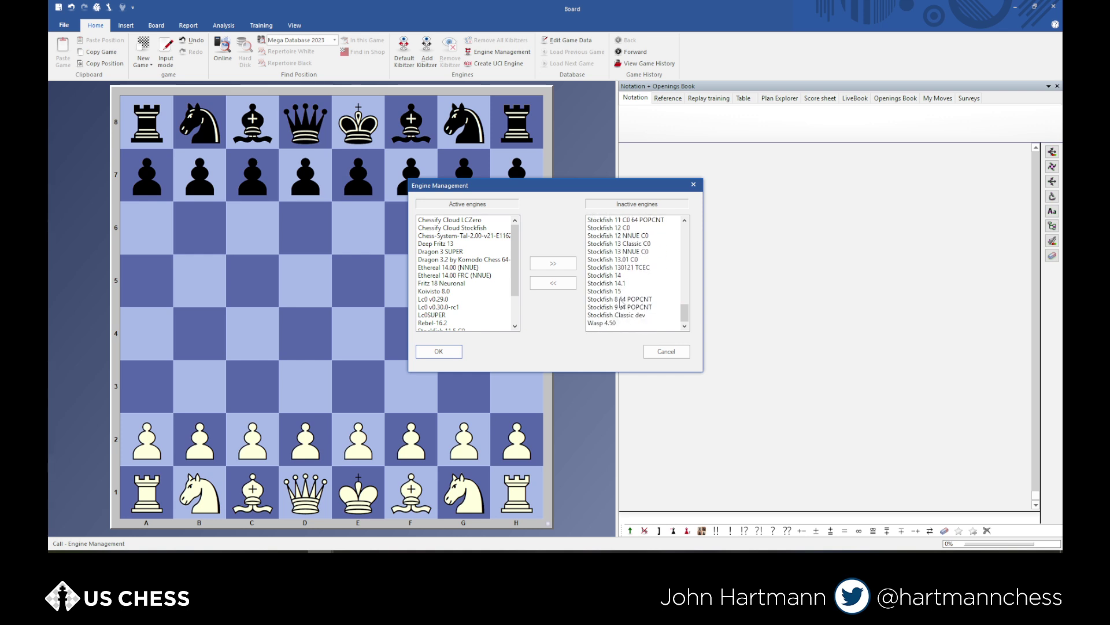
click(618, 291)
click(552, 283)
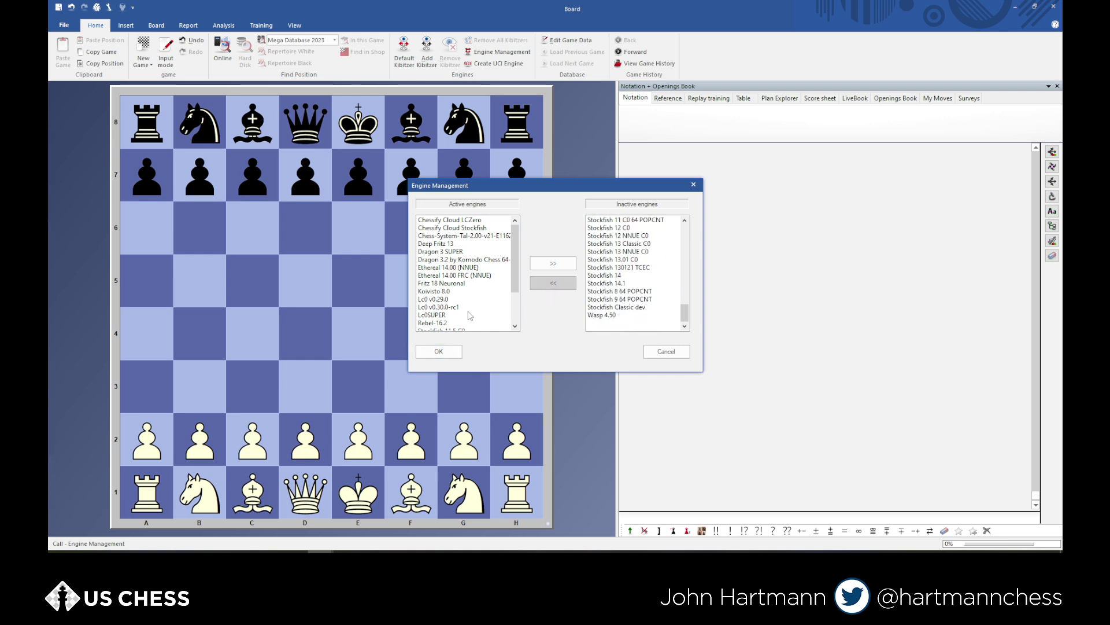
scroll(469, 315, down, 5)
click(439, 351)
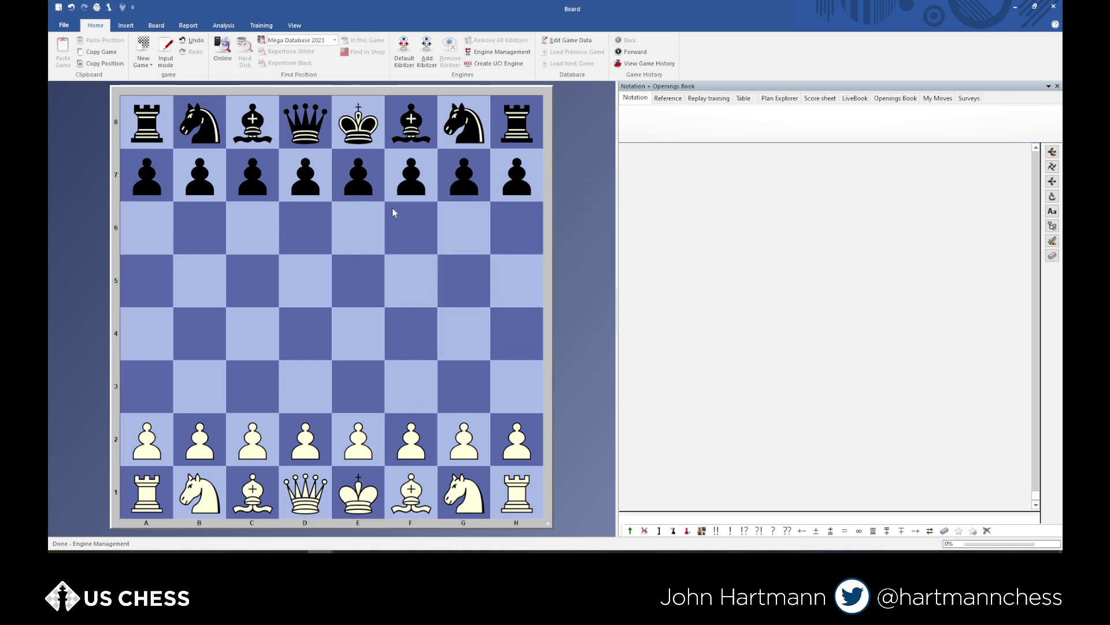
Close the empty board and open the TWIC 1494 database's game list
click(1054, 6)
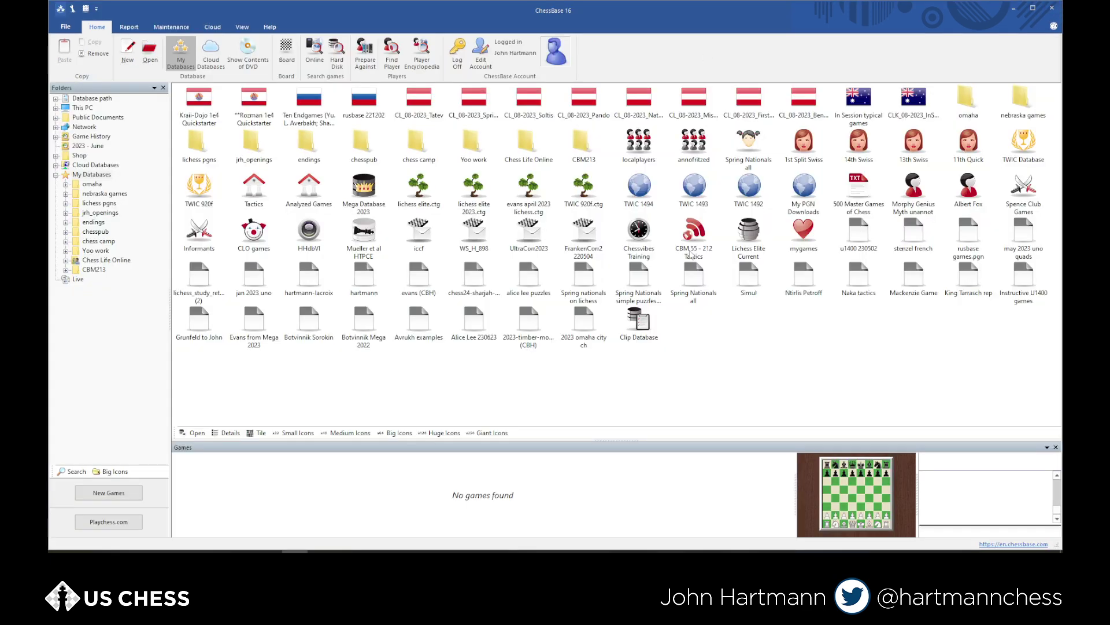
double_click(642, 194)
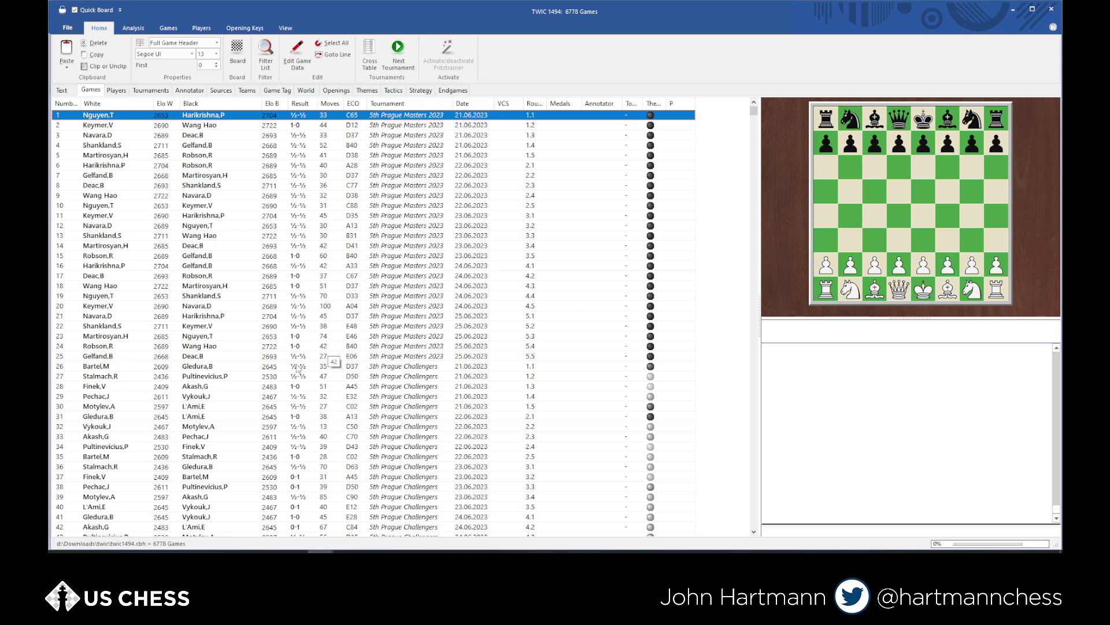
Open the round 3.5 game of the 5th Prague Masters and check the Openings Book statistics for the position after 8...Bb7
double_click(199, 255)
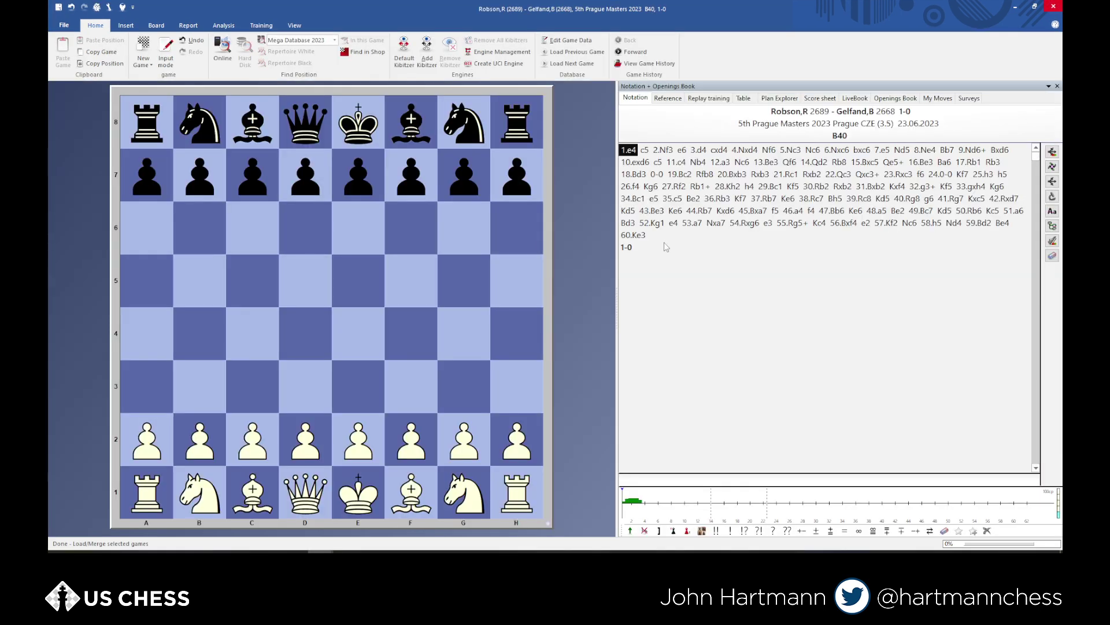
click(925, 151)
click(947, 151)
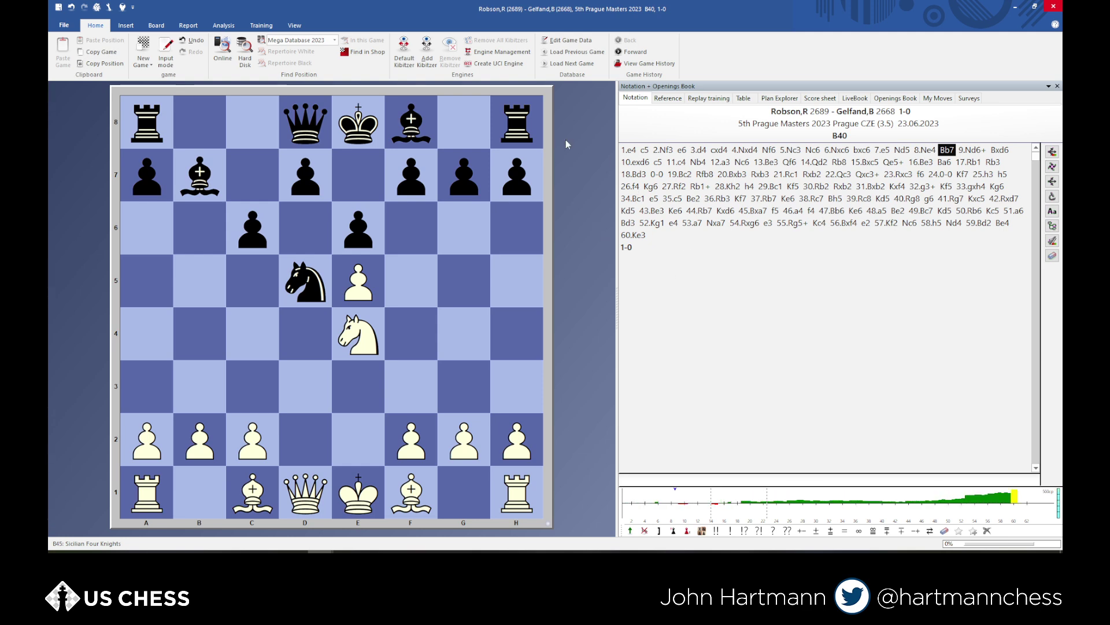
click(895, 99)
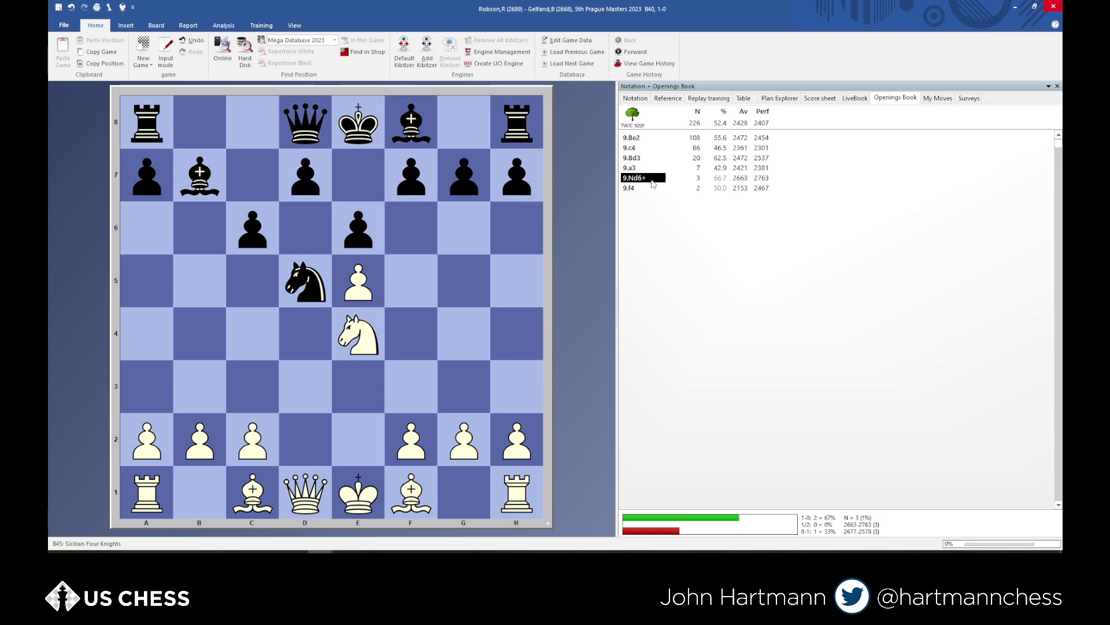
click(634, 99)
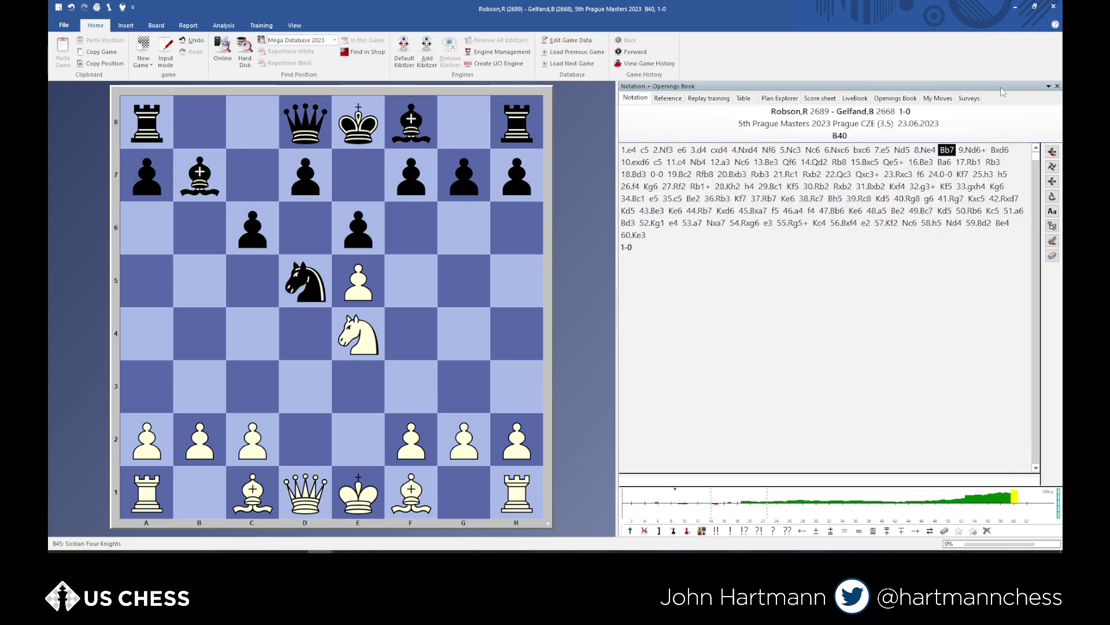
Close the game and reopen it from the game list at the position after 8...Bb7
click(1054, 7)
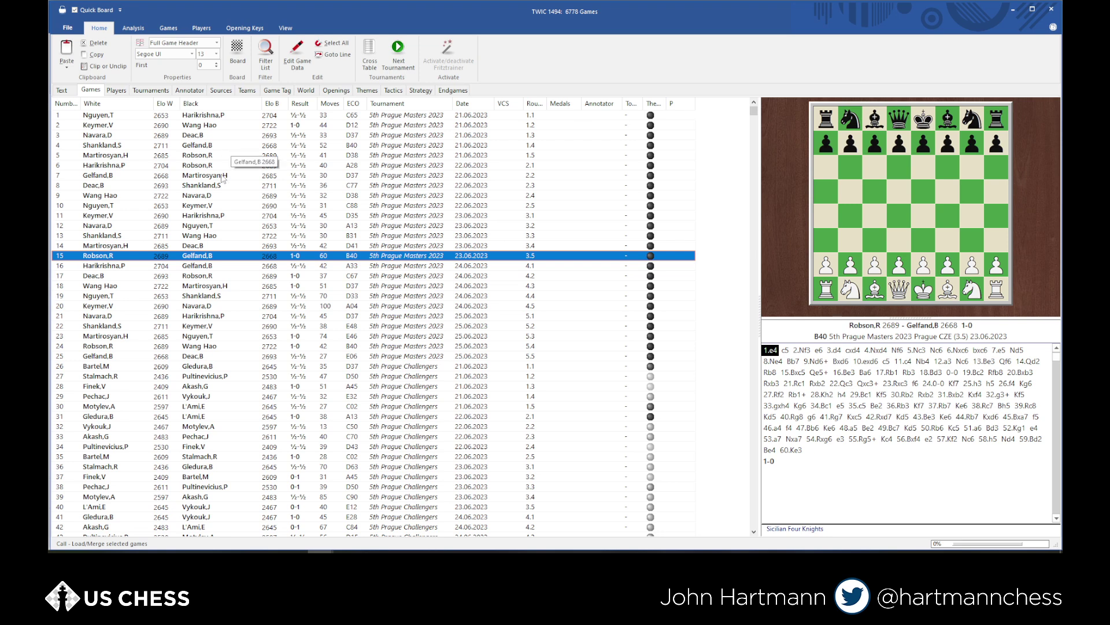
double_click(173, 259)
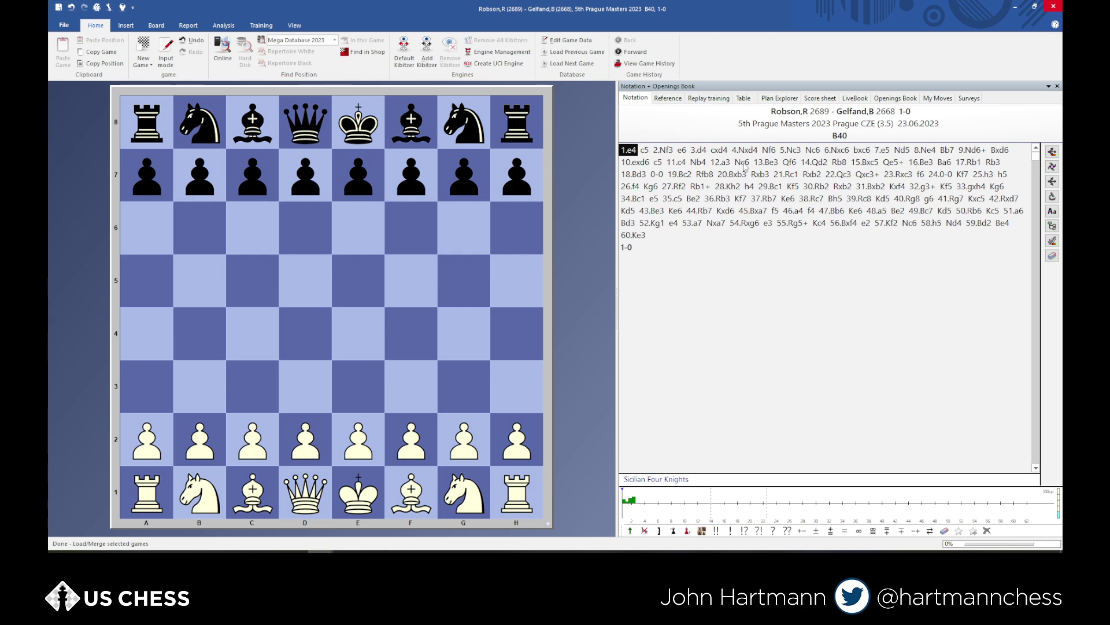
click(946, 150)
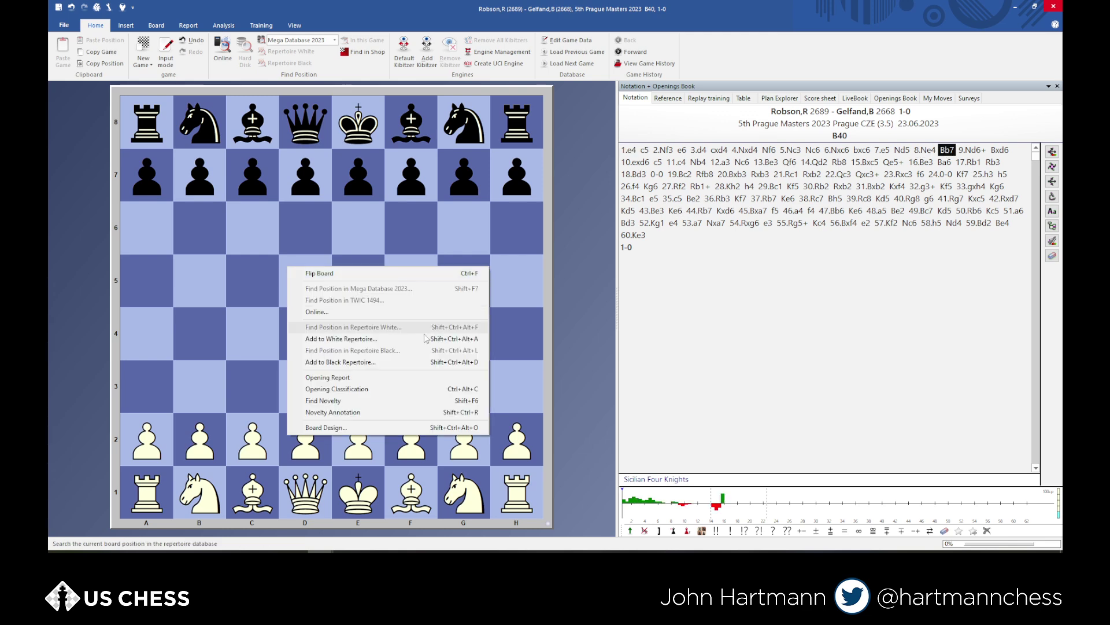
Search the online database for the positions after 8...Bb7 and 9.Nd6+, return to 8...Bb7 and close the search results
click(426, 313)
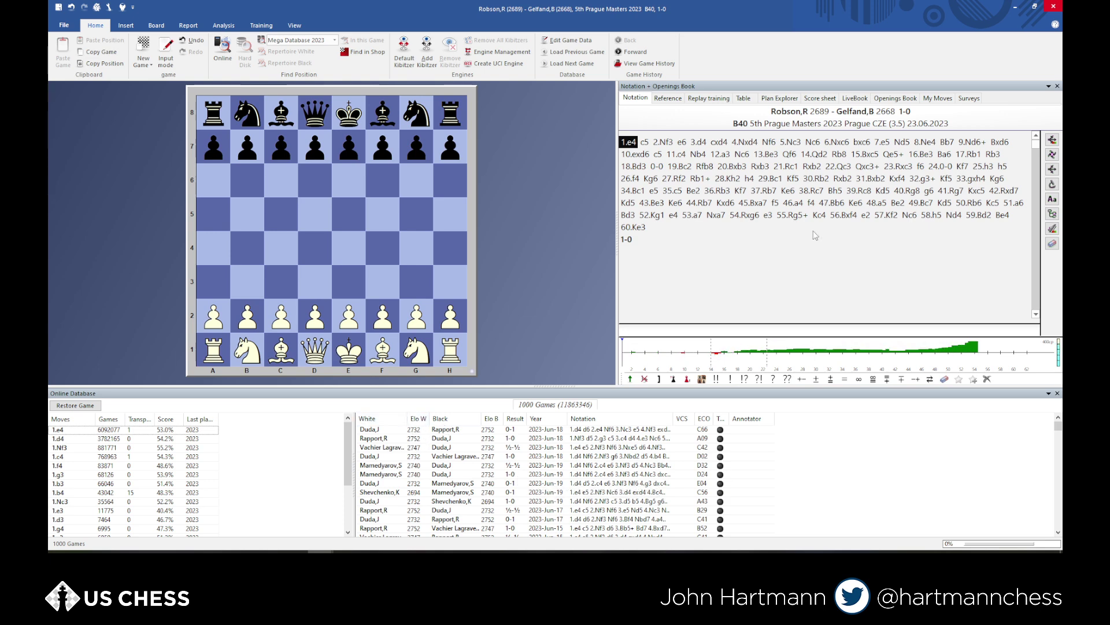
click(946, 142)
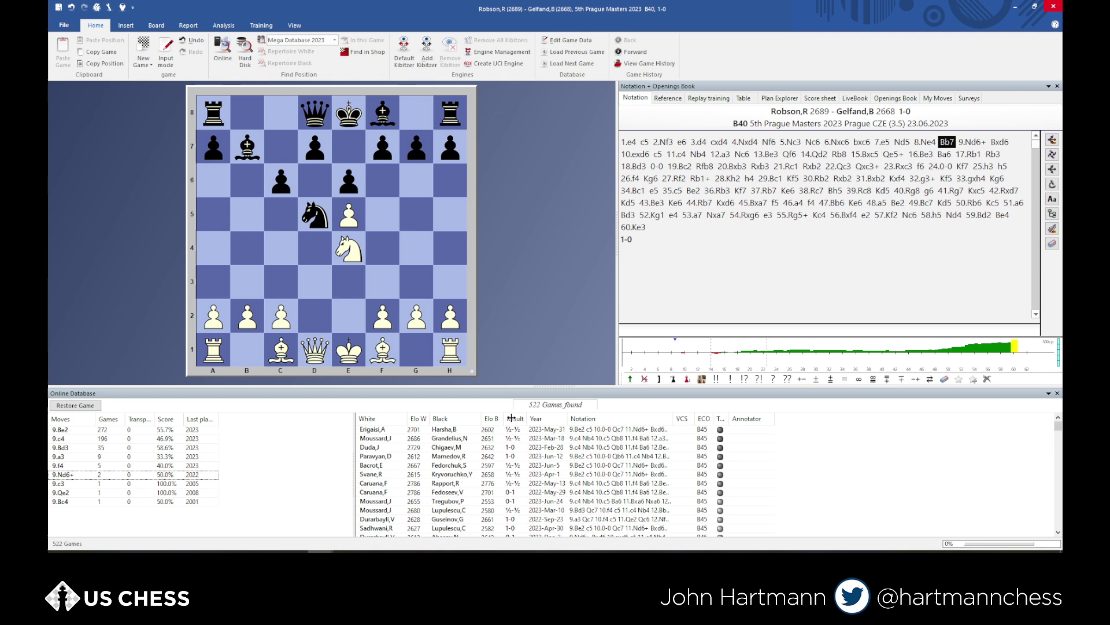
key(Right)
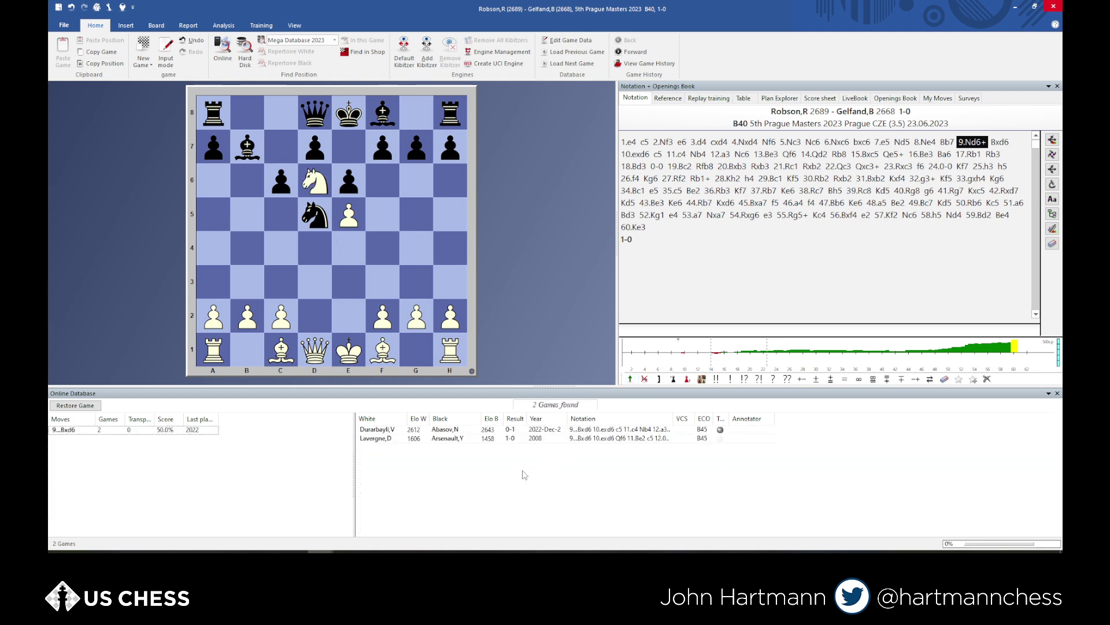
key(Left)
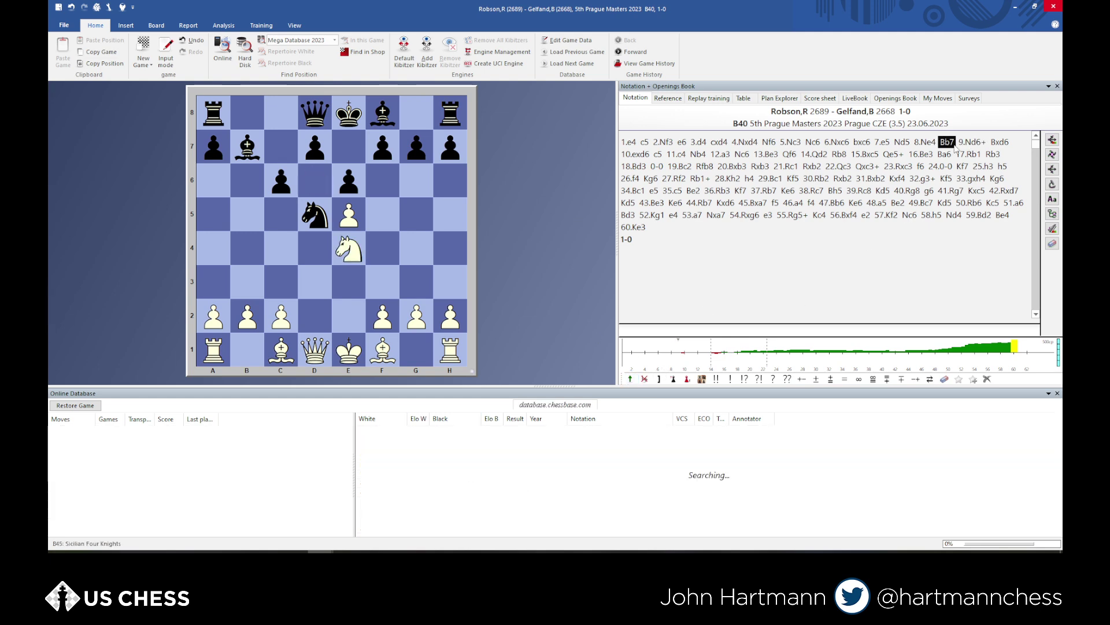
click(1057, 393)
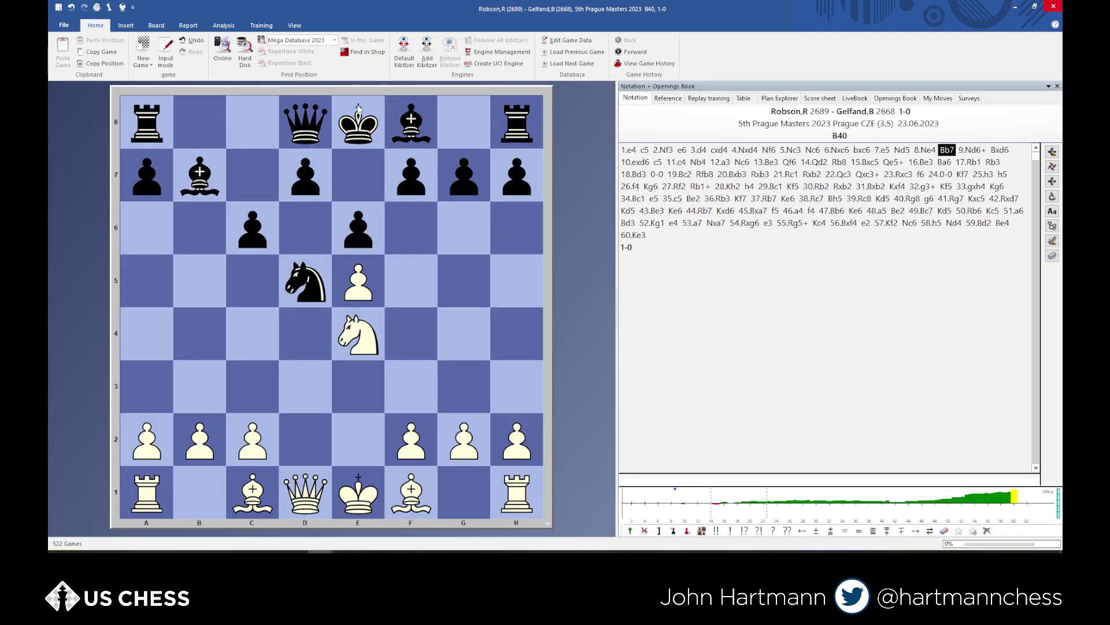
Add Stockfish 16 as a kibitzer on the position after 8...Bb7
click(428, 64)
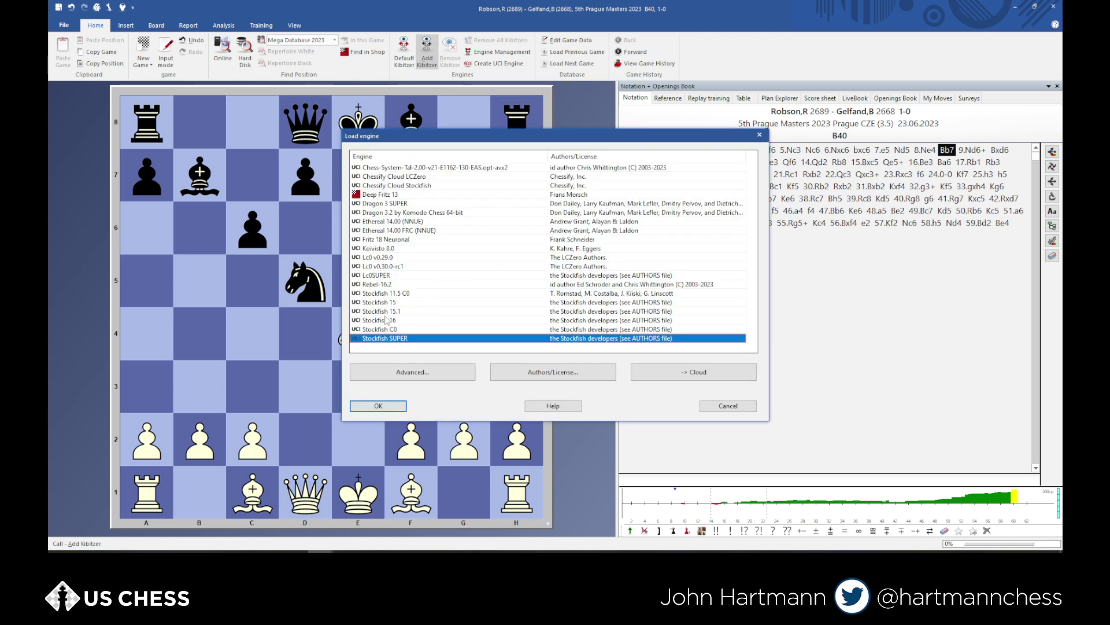
click(386, 322)
click(391, 412)
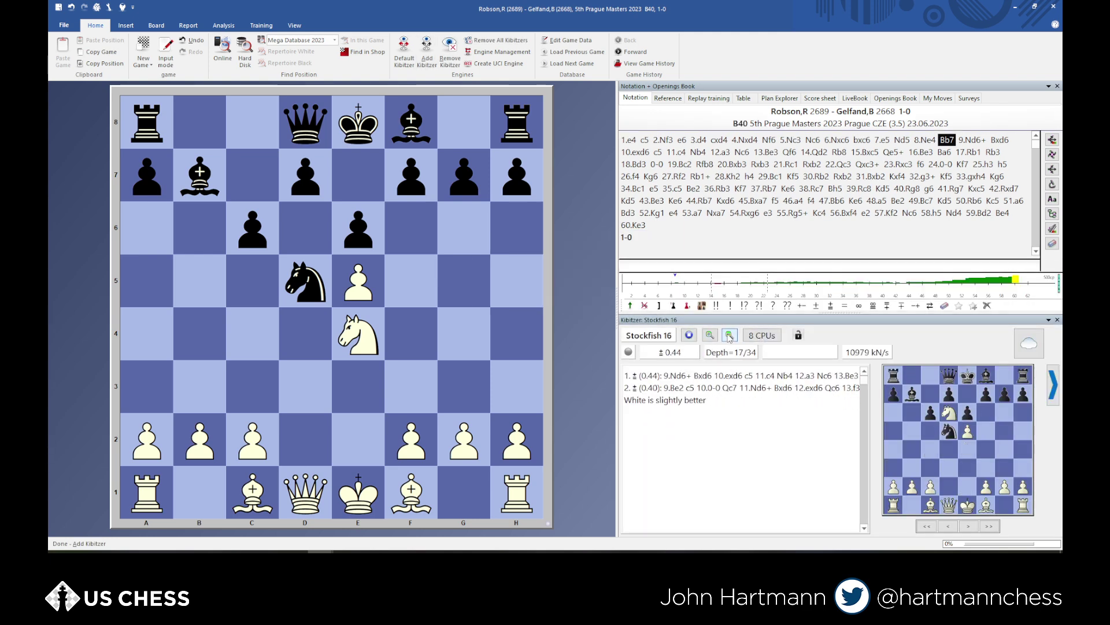
Set the Stockfish 16 kibitzer to 3 CPUs and reduce its pane height to give the notation more room
click(764, 336)
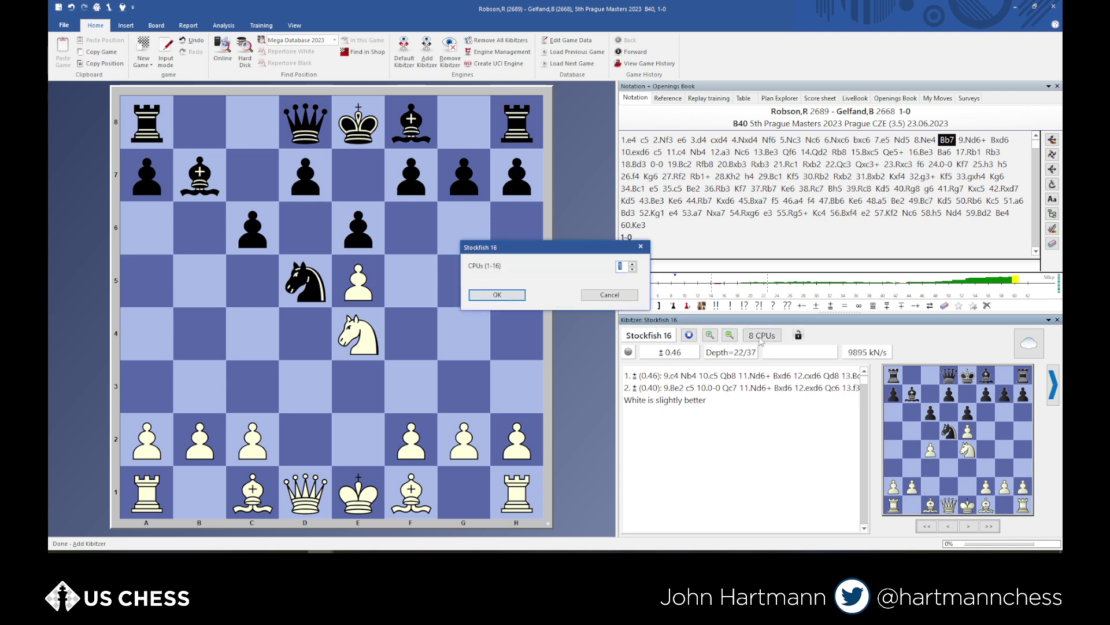
click(634, 264)
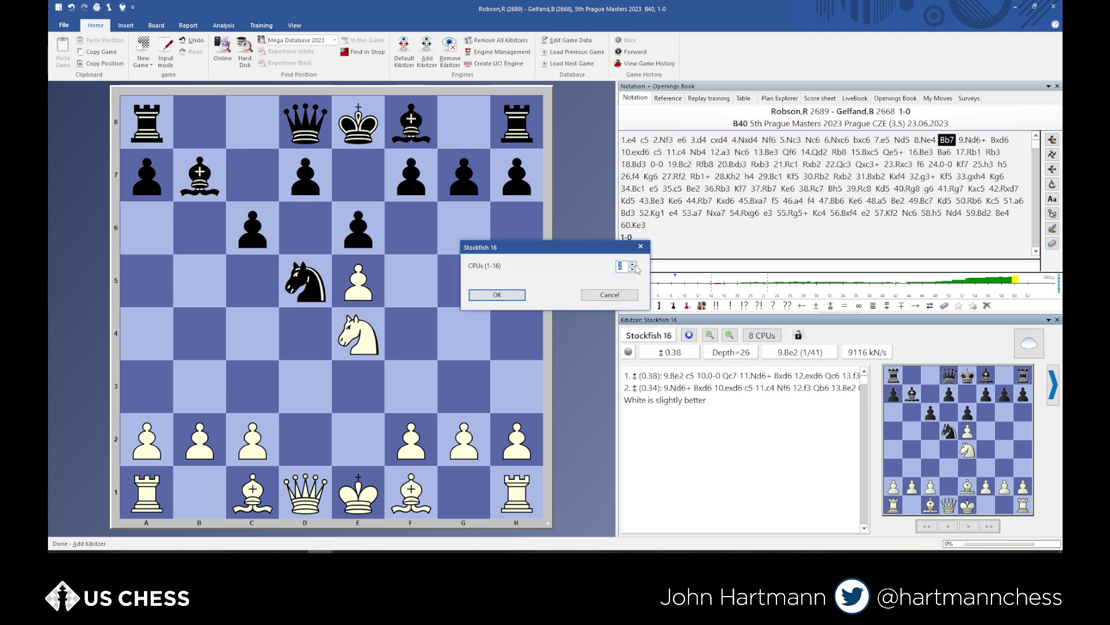
click(498, 296)
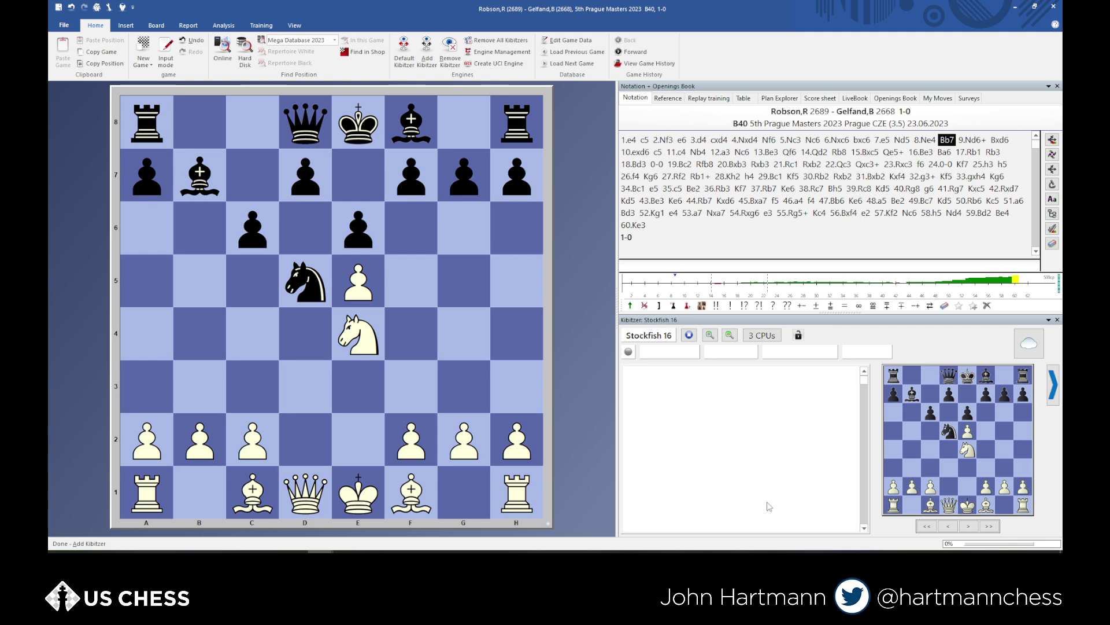
drag(827, 362, 827, 399)
Add Stockfish 15 as a second kibitzer alongside Stockfish 16
click(427, 55)
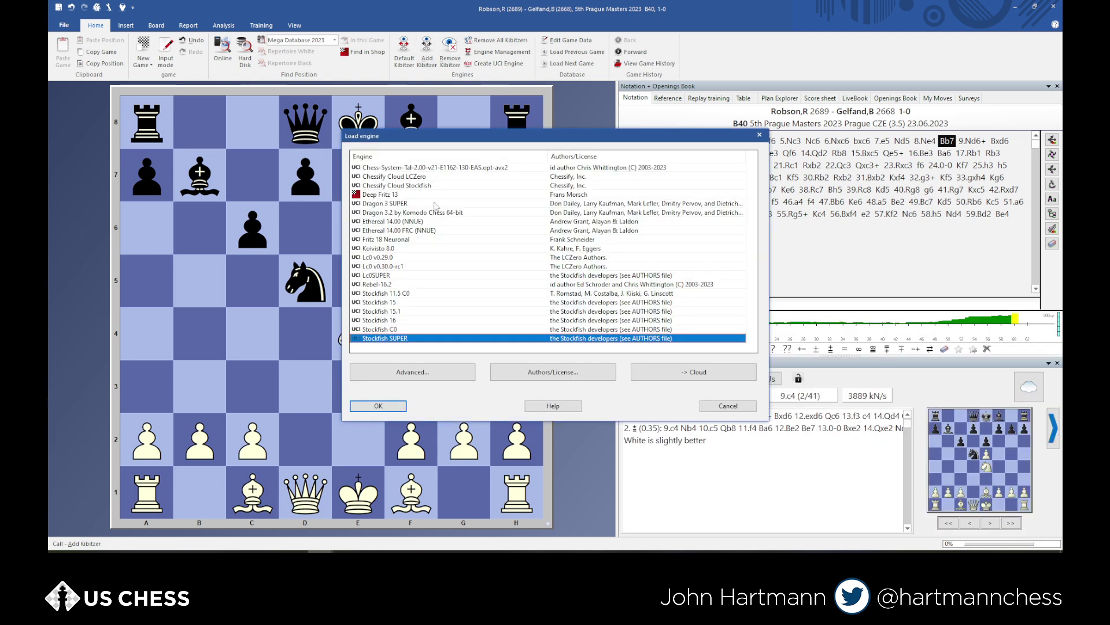
click(393, 302)
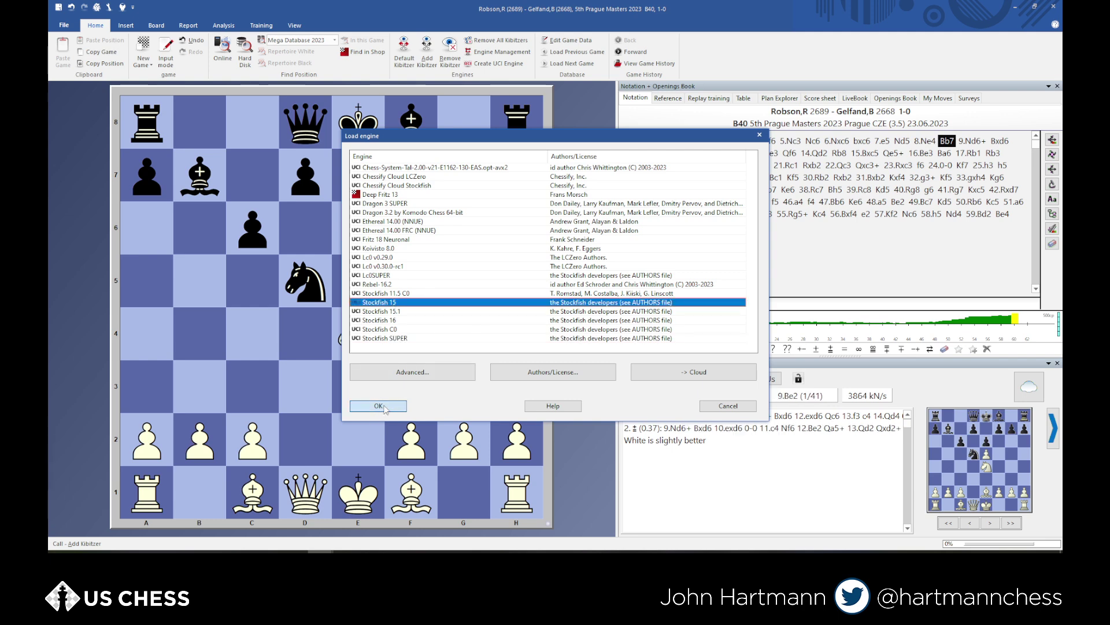
click(387, 405)
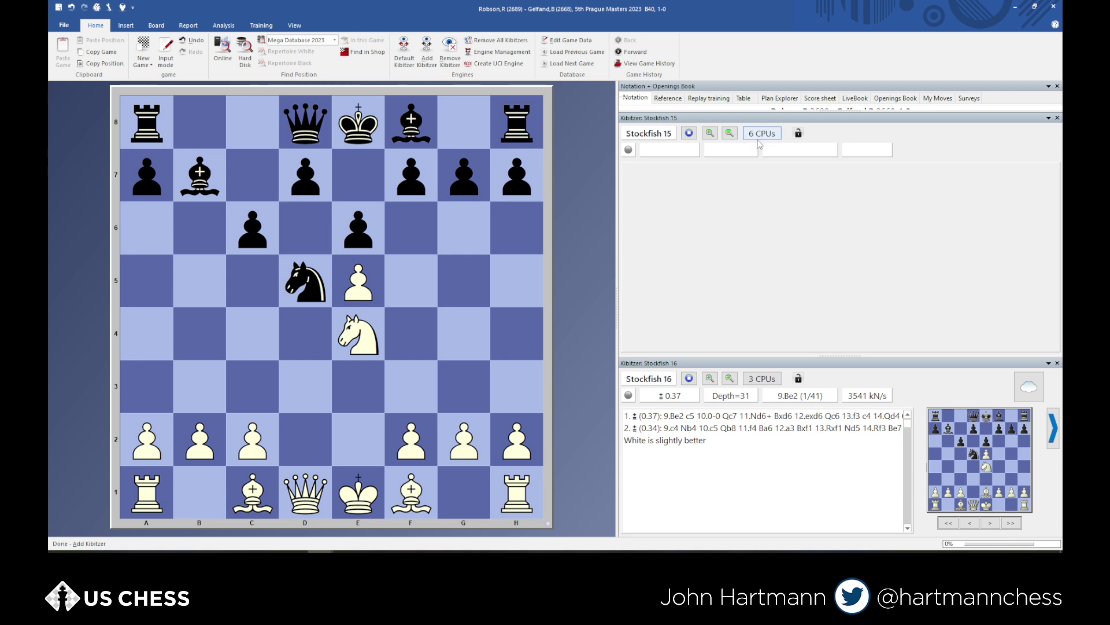
Set the Stockfish 15 kibitzer to 3 CPUs and resize the panes so the notation and both engines are readable
click(768, 134)
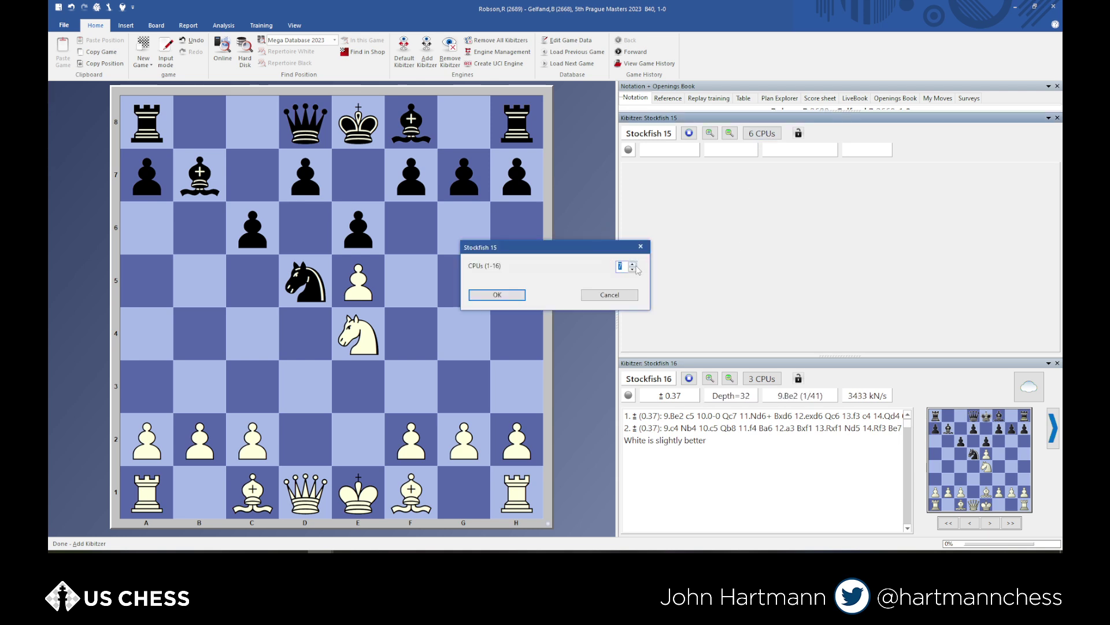
click(633, 269)
click(633, 269)
click(632, 269)
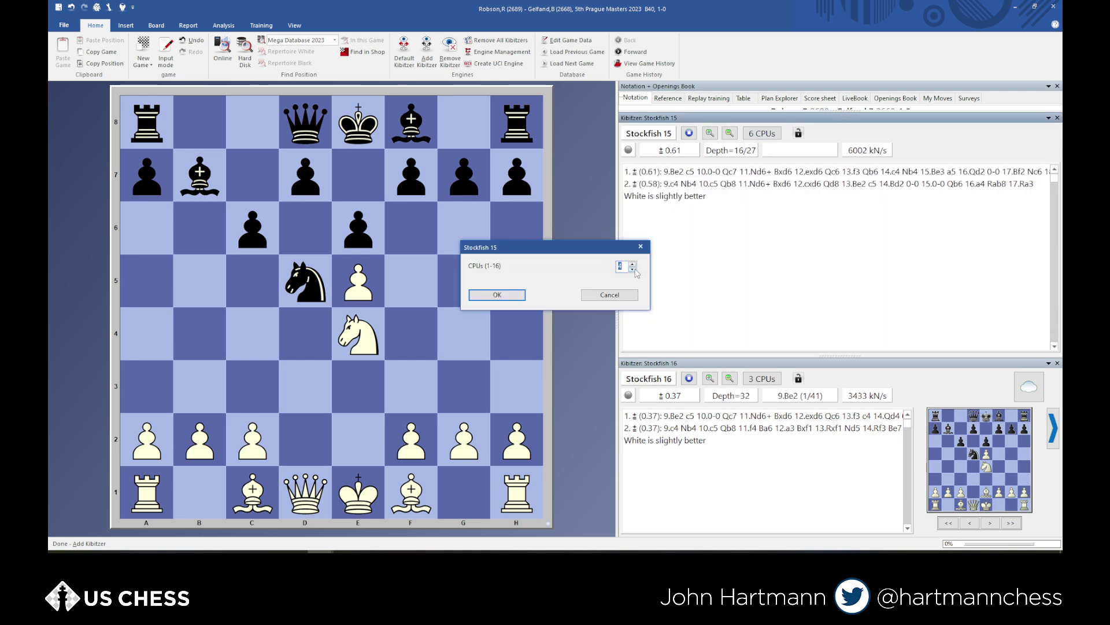
click(507, 297)
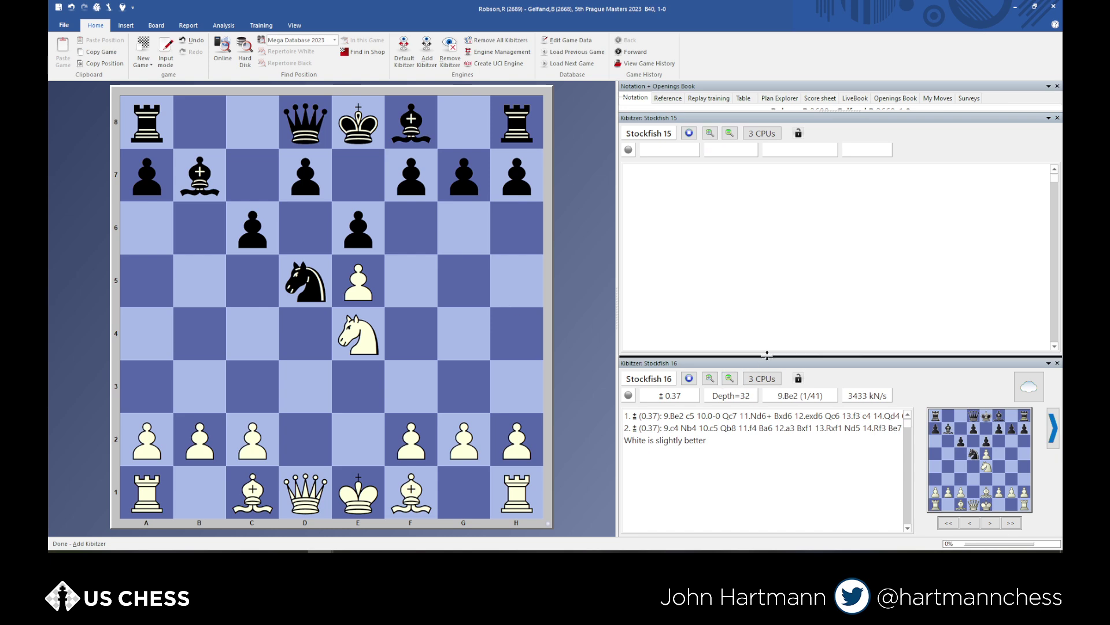
drag(770, 232, 768, 253)
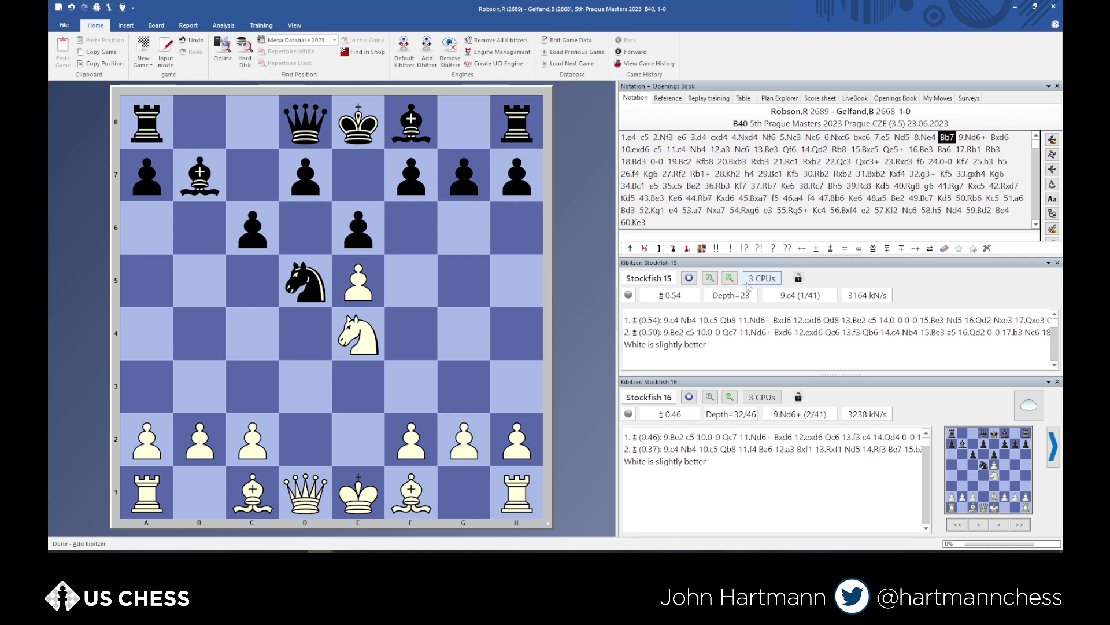
Step through the game from 5...Nc6 to 16...Ba6, comparing the Stockfish 15 and Stockfish 16 evaluations of each position
click(816, 137)
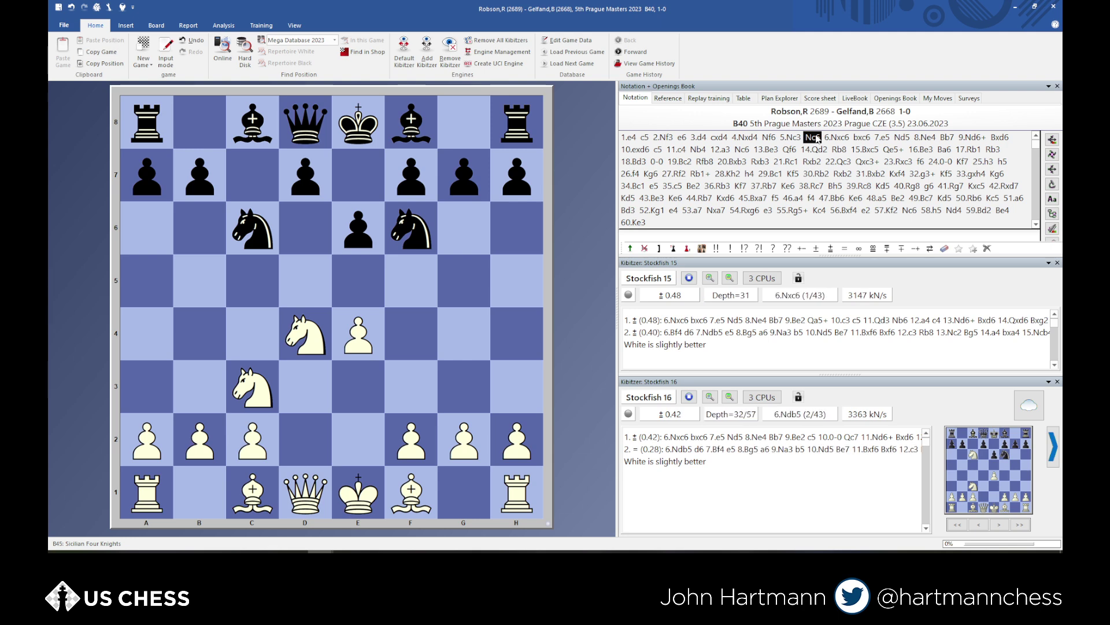
key(Right)
key(Right)
key(Right)
key(Right)
key(Right)
key(Right)
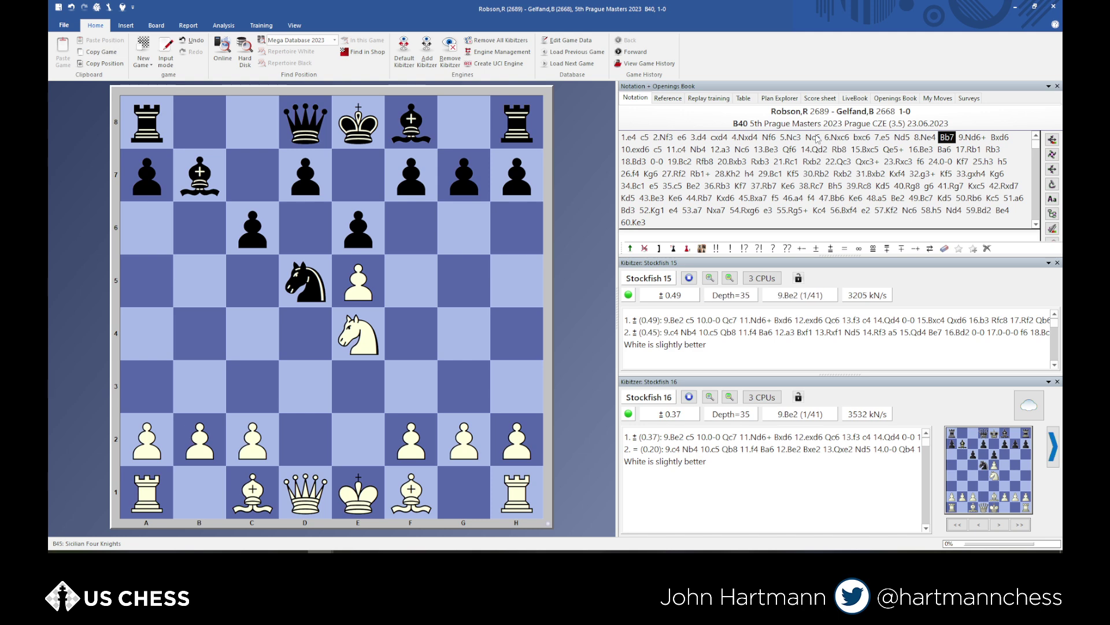
key(Right)
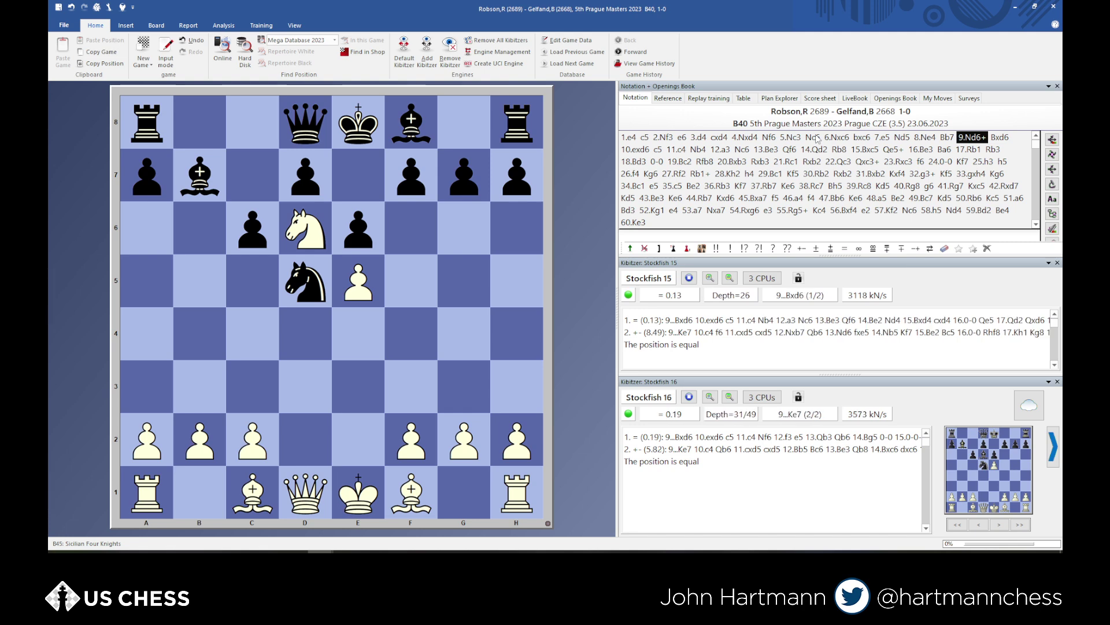
key(Right)
key(Right)
key(Right)
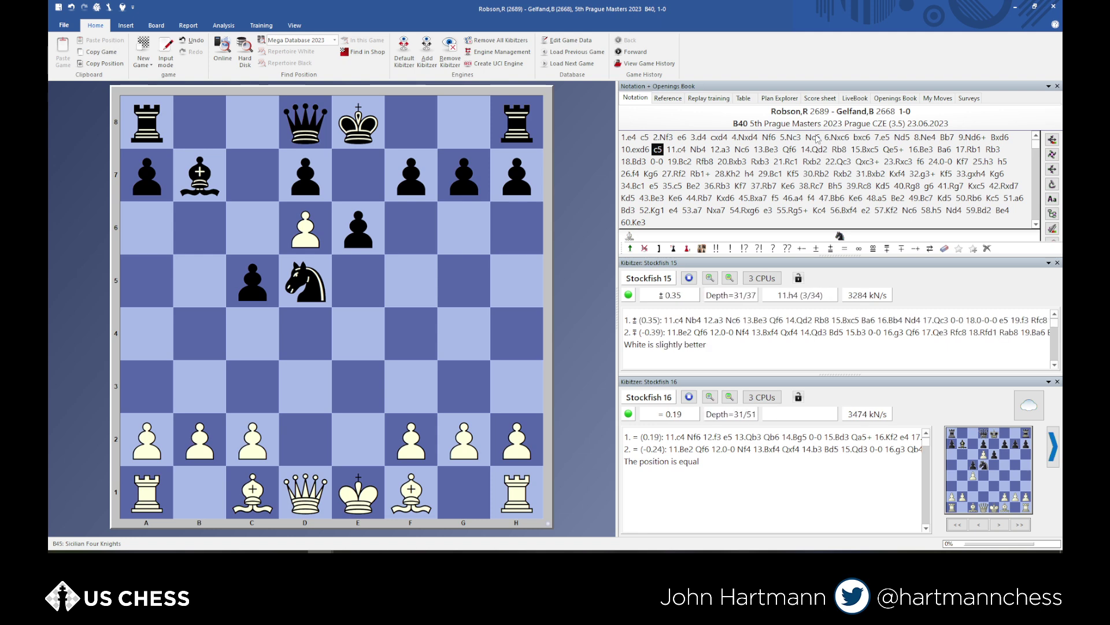
key(Right)
key(Right)
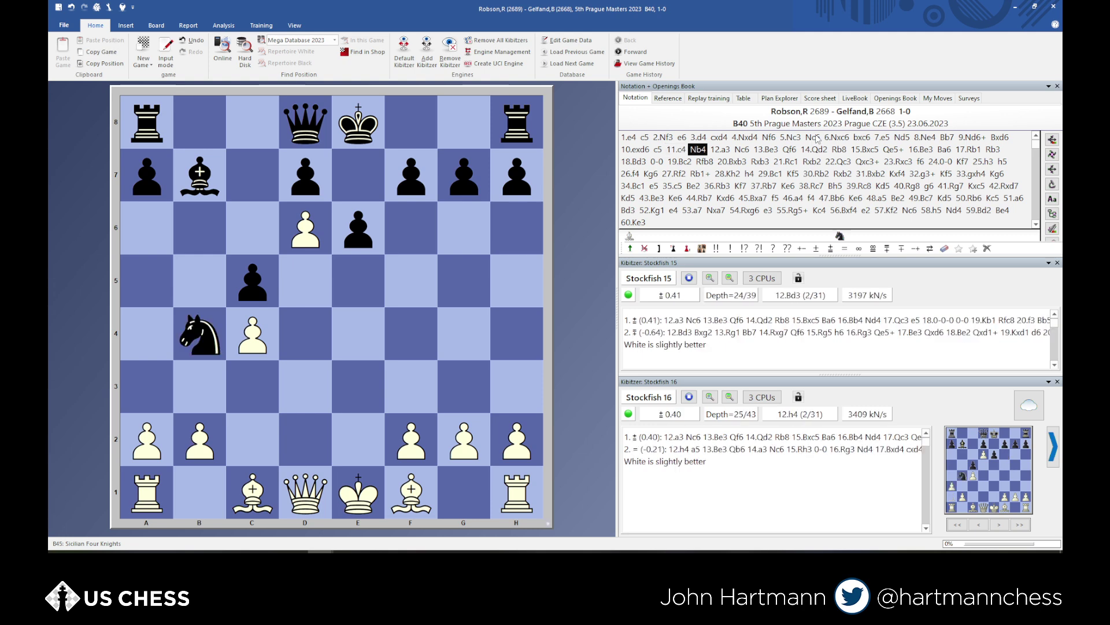
key(Right)
key(Right)
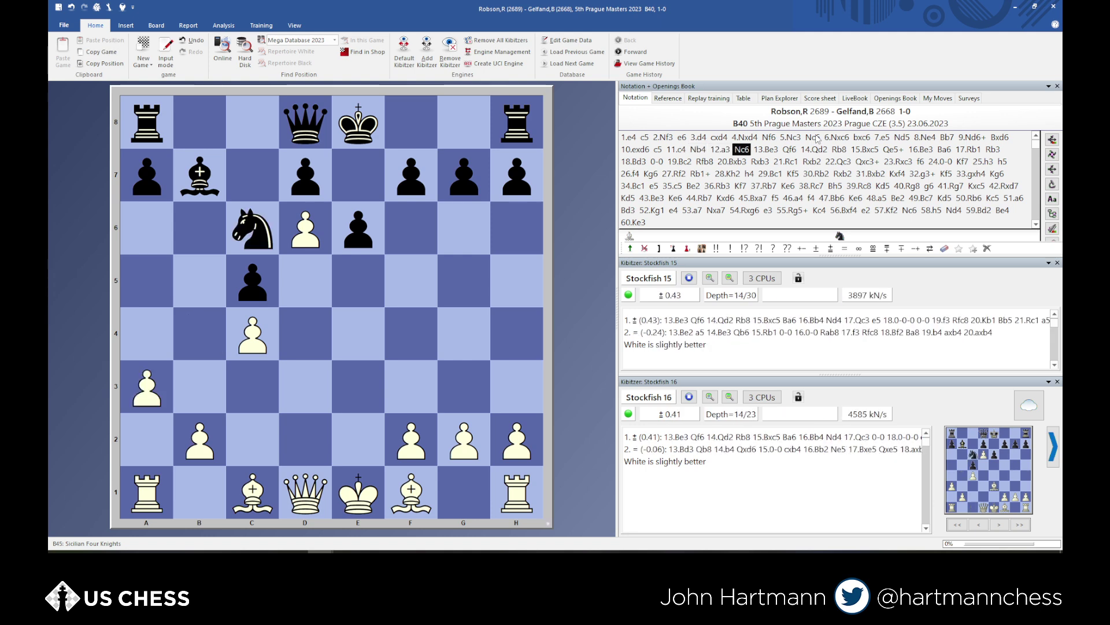
key(Right)
key(Right)
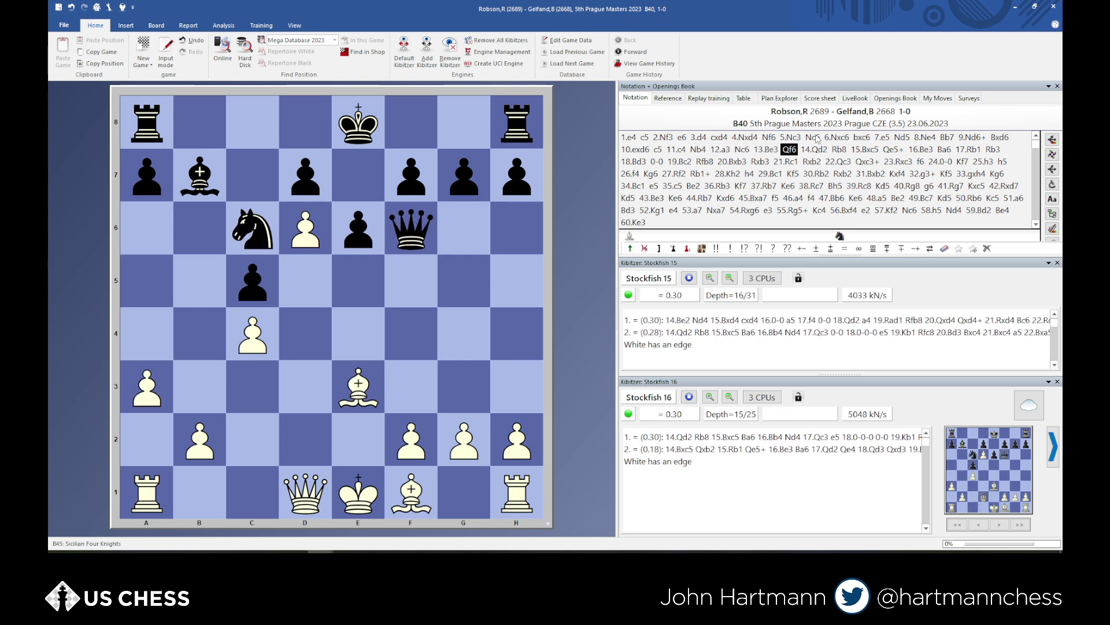
key(Right)
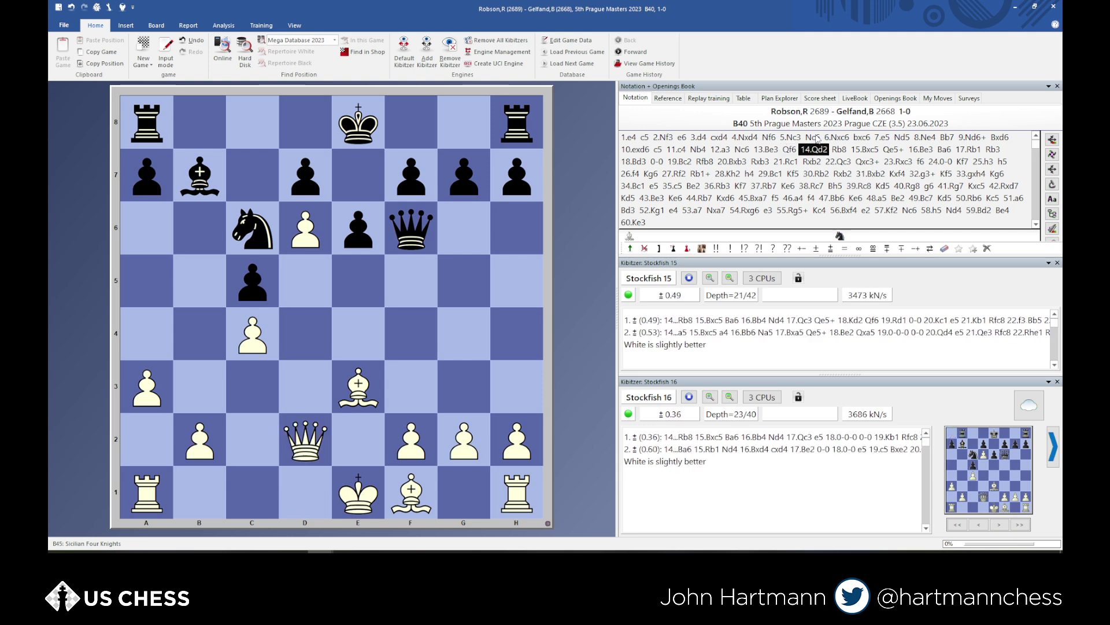
key(Right)
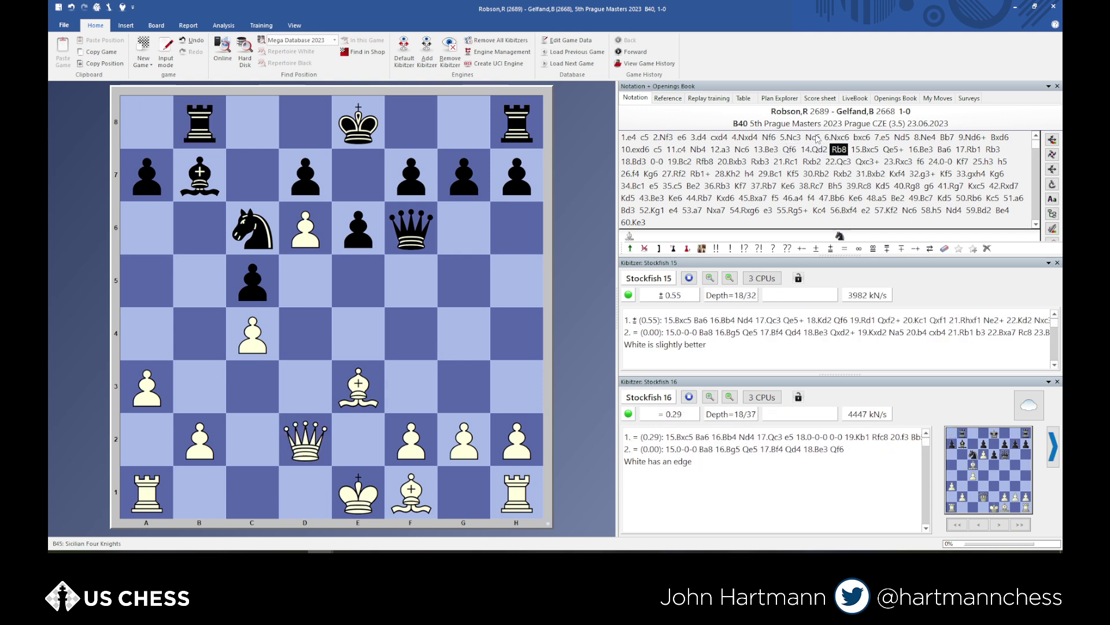
key(Right)
key(Right)
key(Right)
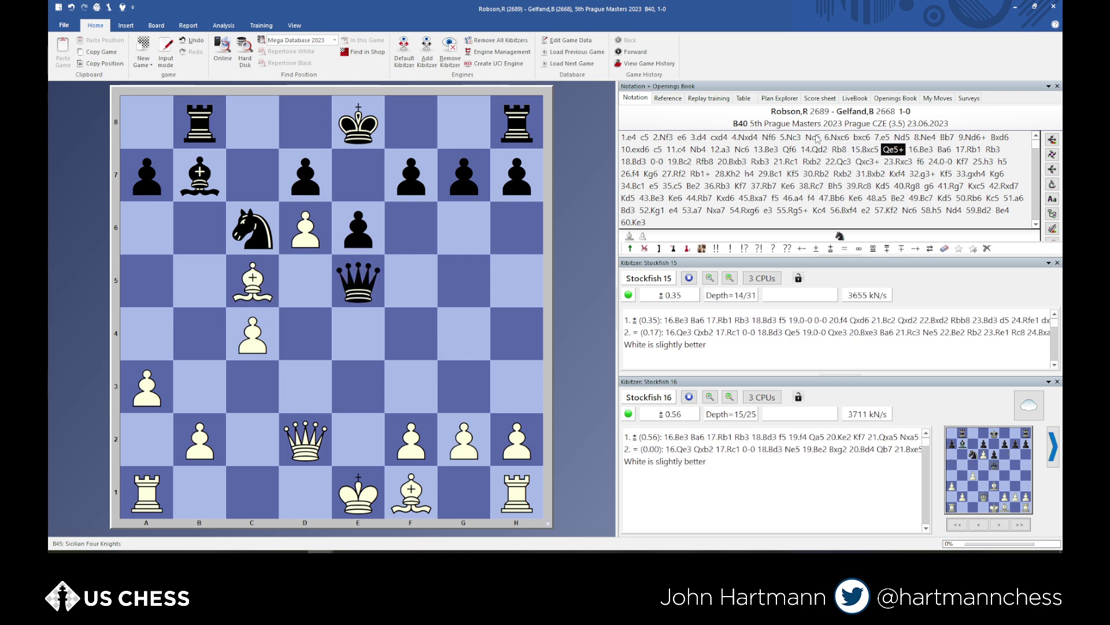
key(Right)
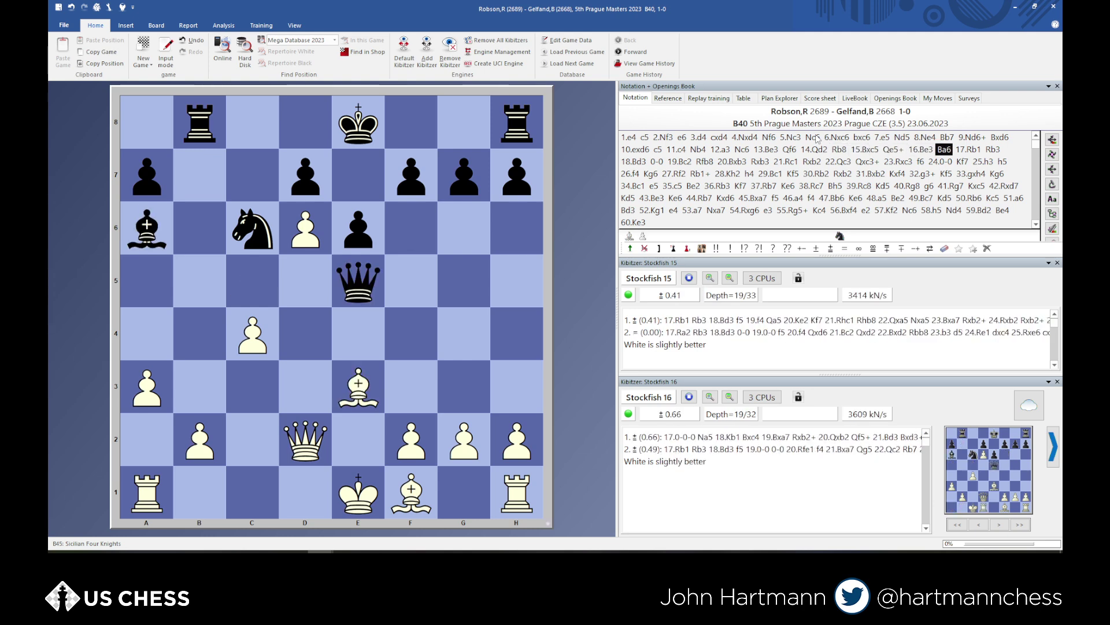
Step through the game from 17.Rb1 to 20.Bxb3, going back to recheck 19.Bc2 and 19...Rfb8 with both engines
key(Right)
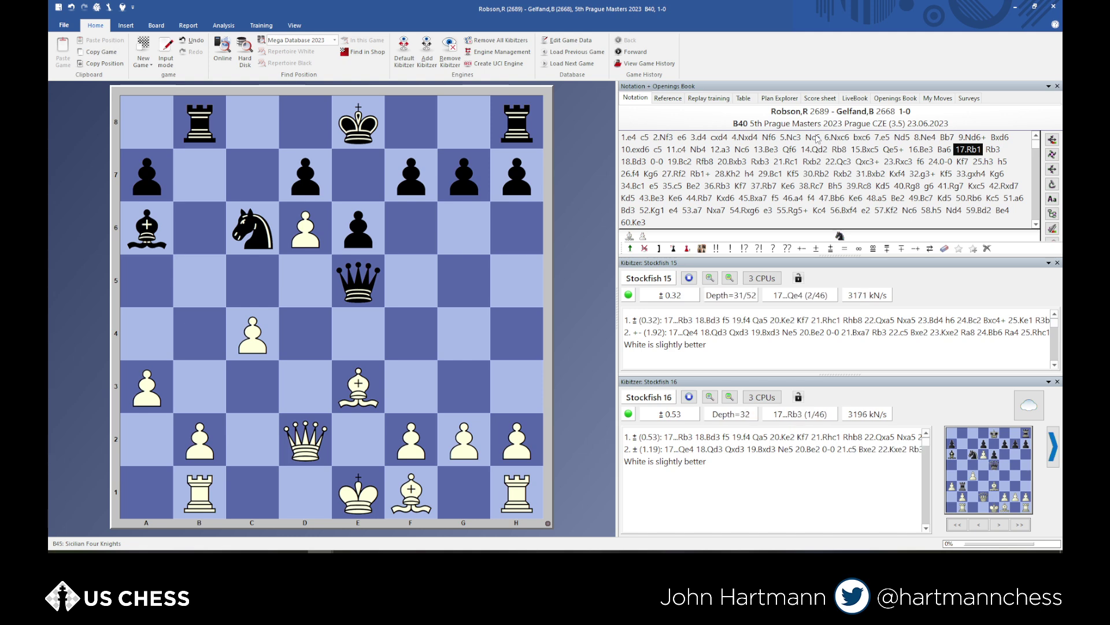
key(Right)
key(Right)
key(Right)
key(Right)
key(Right)
key(Right)
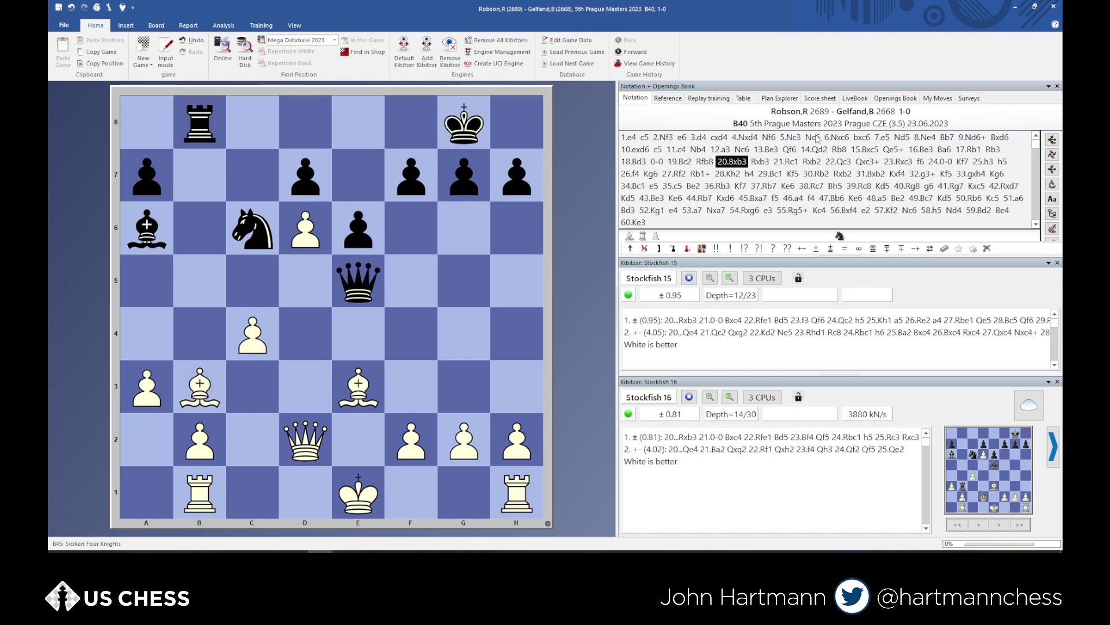
key(Left)
key(Left)
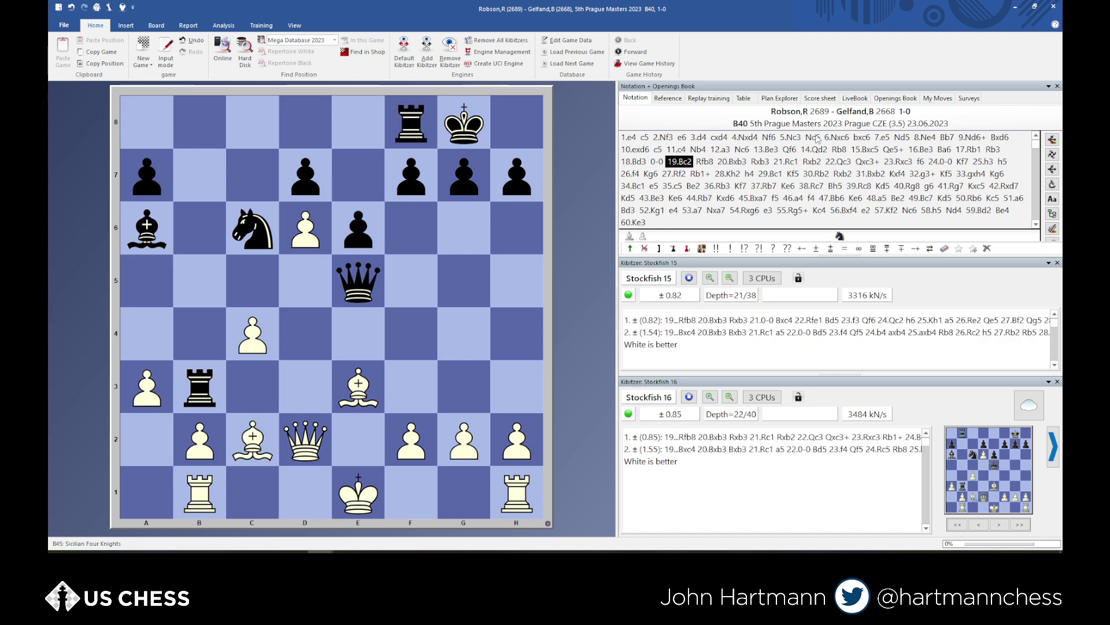
key(Right)
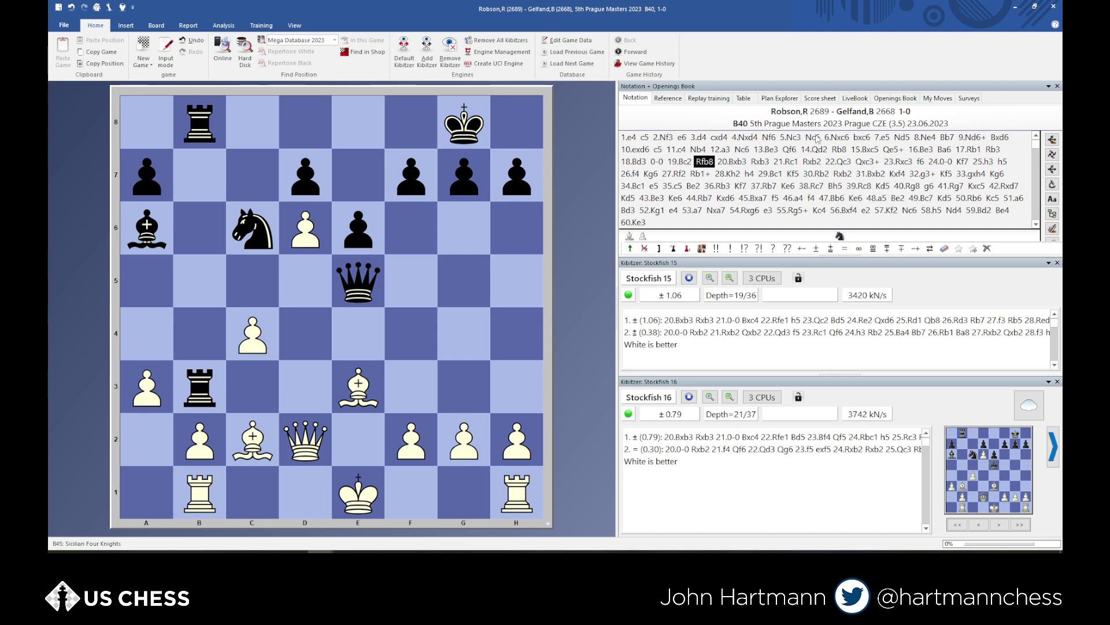
key(Right)
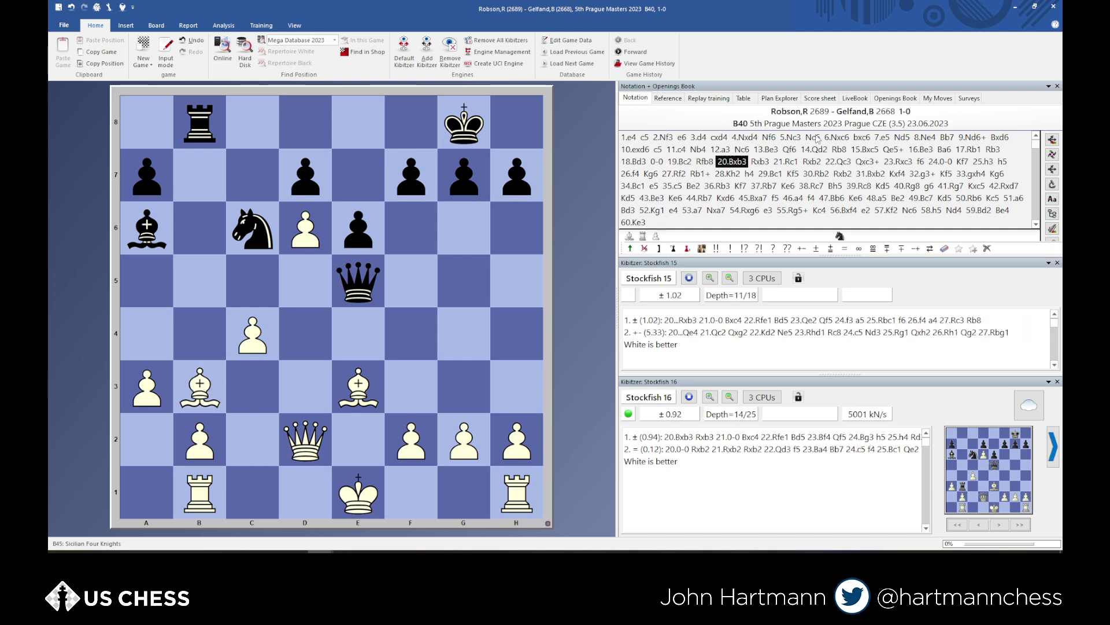
Continue through the game from 20...Rxb3 to 24...Kf7, comparing the Stockfish 15 and Stockfish 16 evaluations
key(Right)
key(Right)
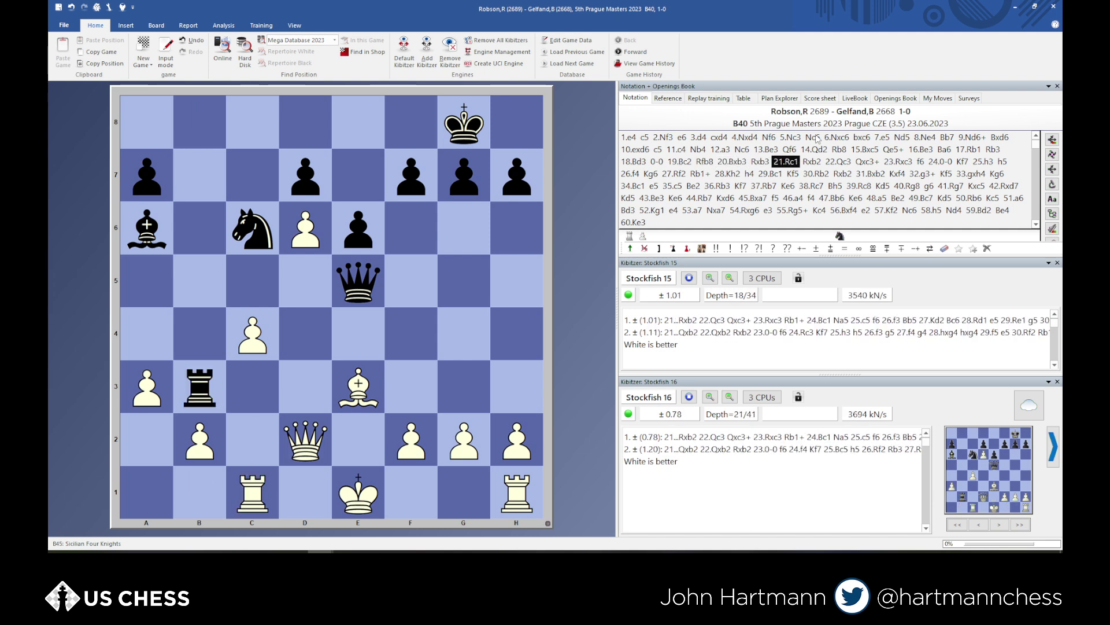
key(Right)
key(Right)
key(Right)
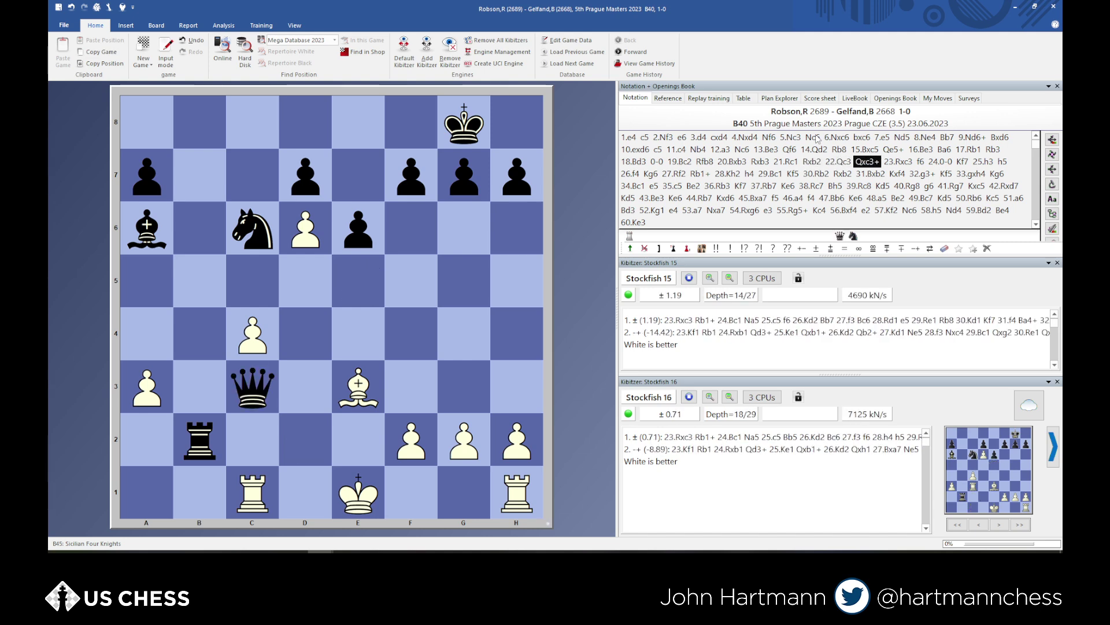
key(Right)
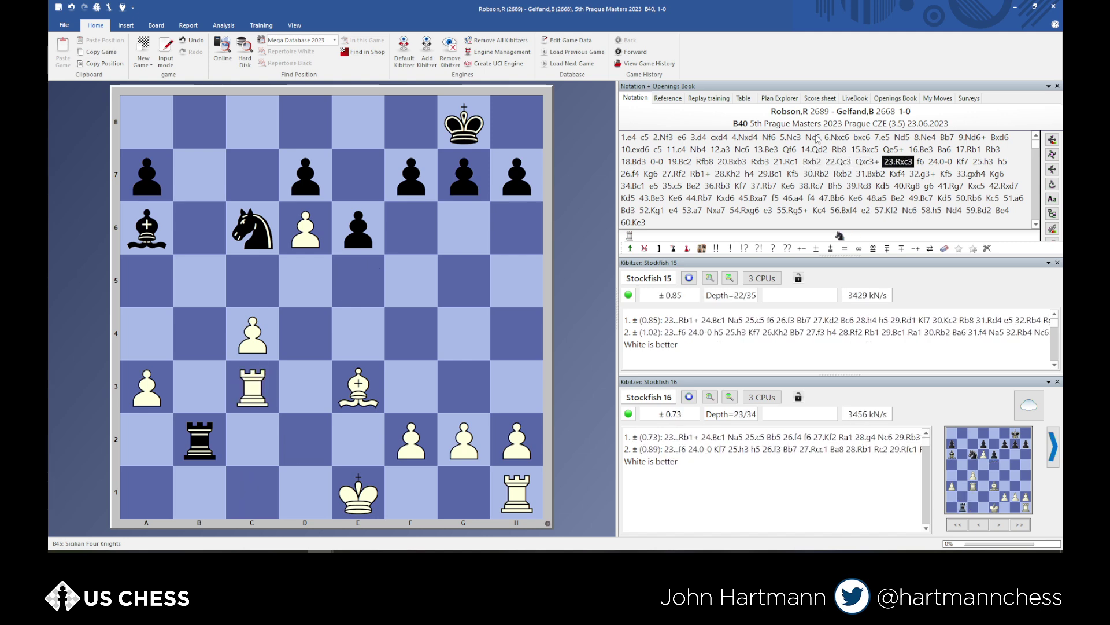
key(Right)
key(Right)
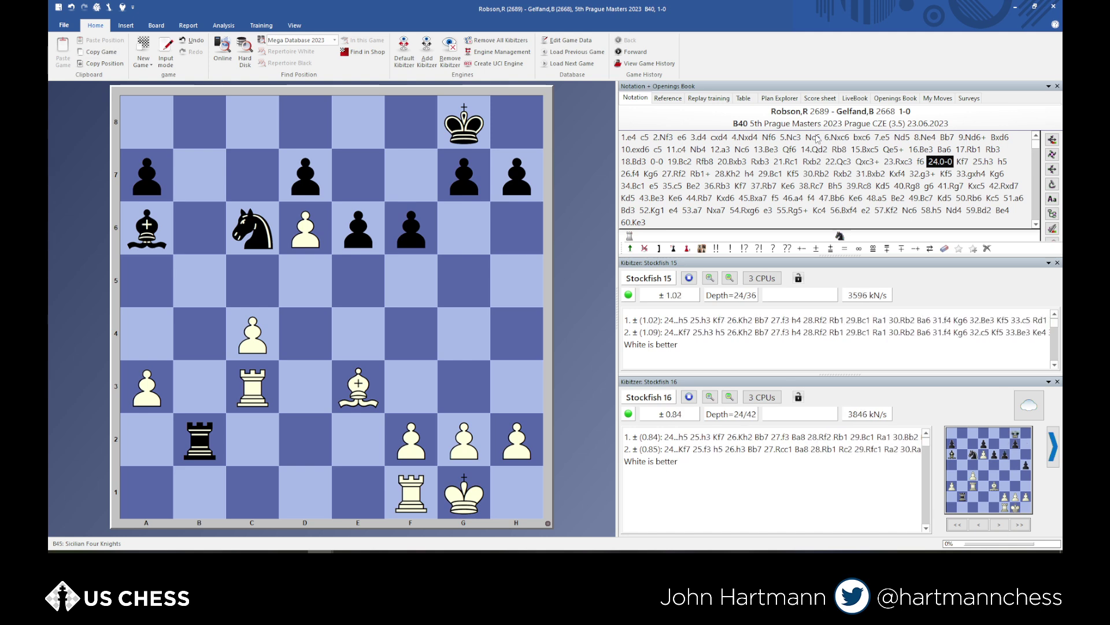
key(Right)
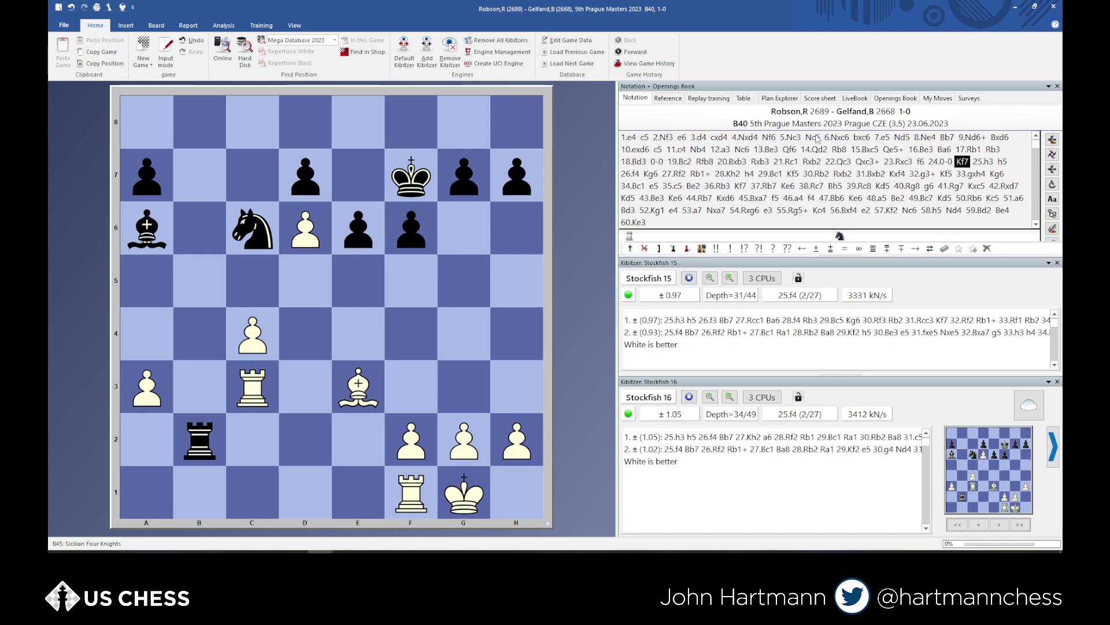
Close the game, sort the TWIC 1494 game list by ECO code, and open E97 game number 4174
click(1053, 6)
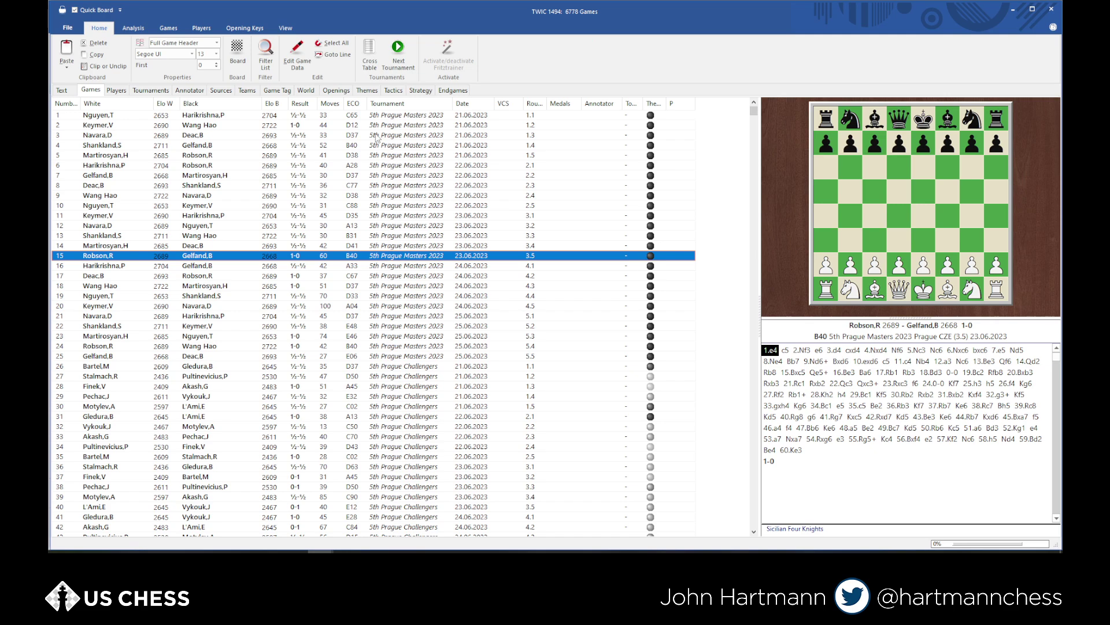
click(353, 103)
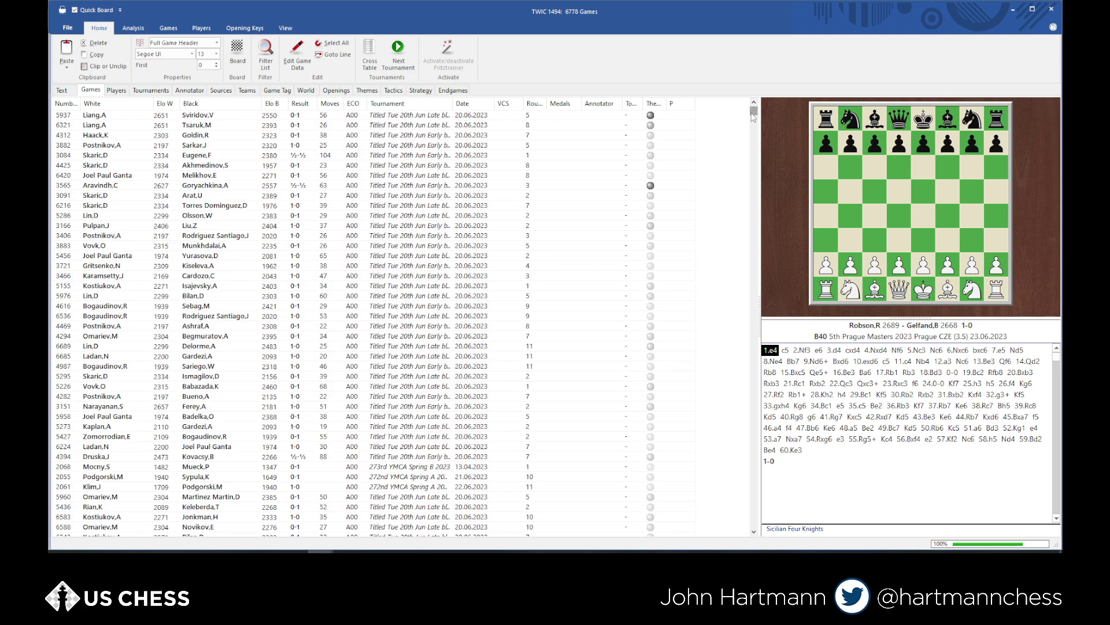
drag(753, 111, 753, 451)
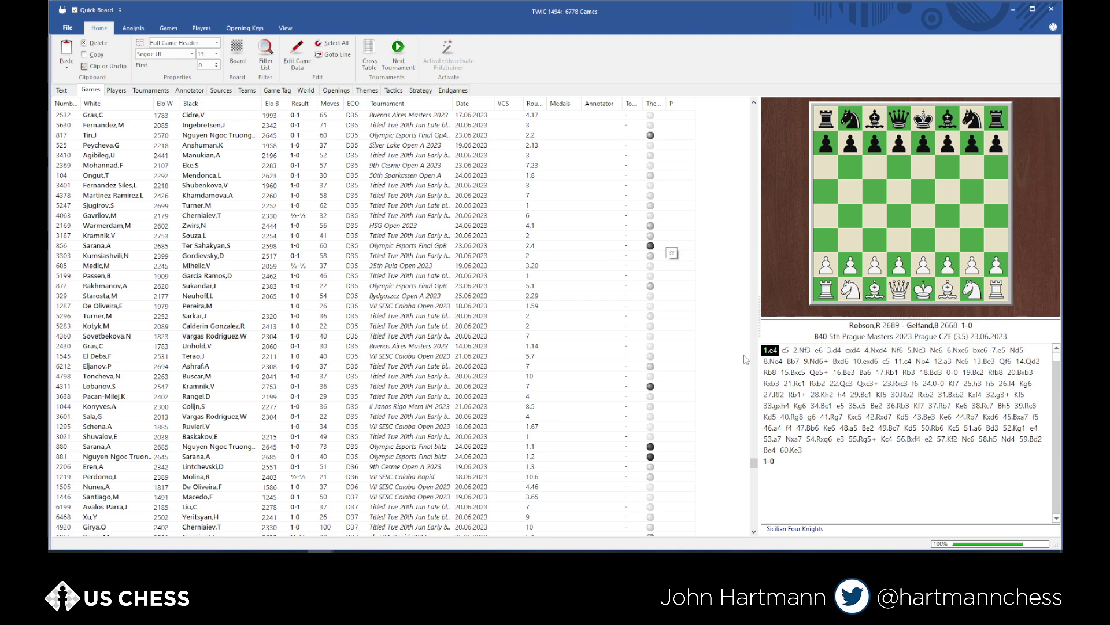
drag(754, 466, 757, 541)
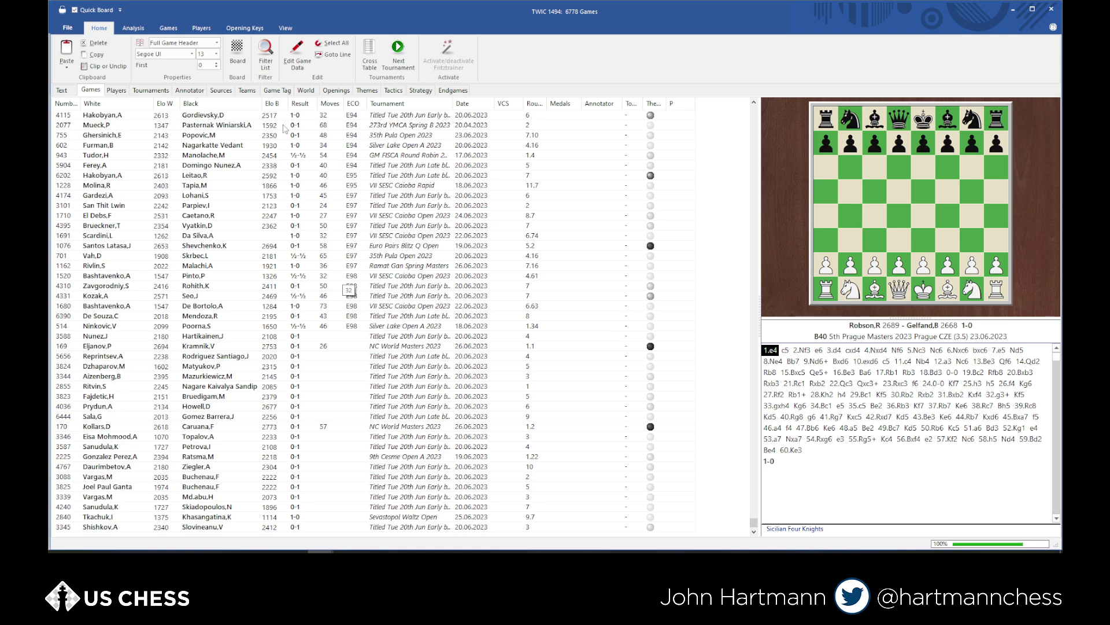
double_click(377, 197)
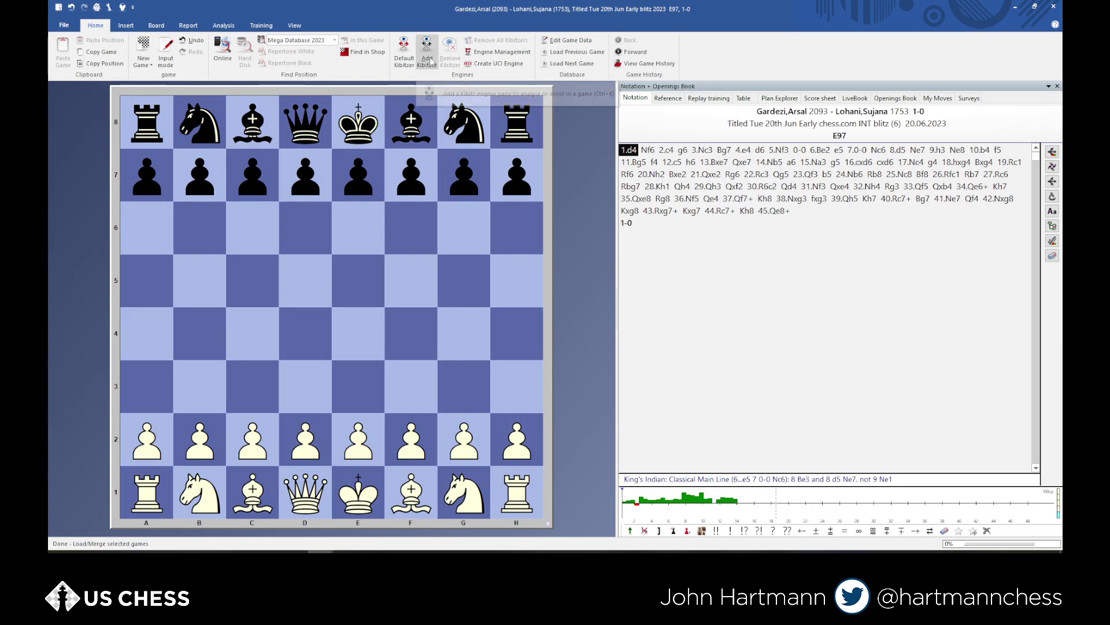
Add Stockfish 16 as a kibitzer to the E97 game and set it to 3 CPUs
click(427, 57)
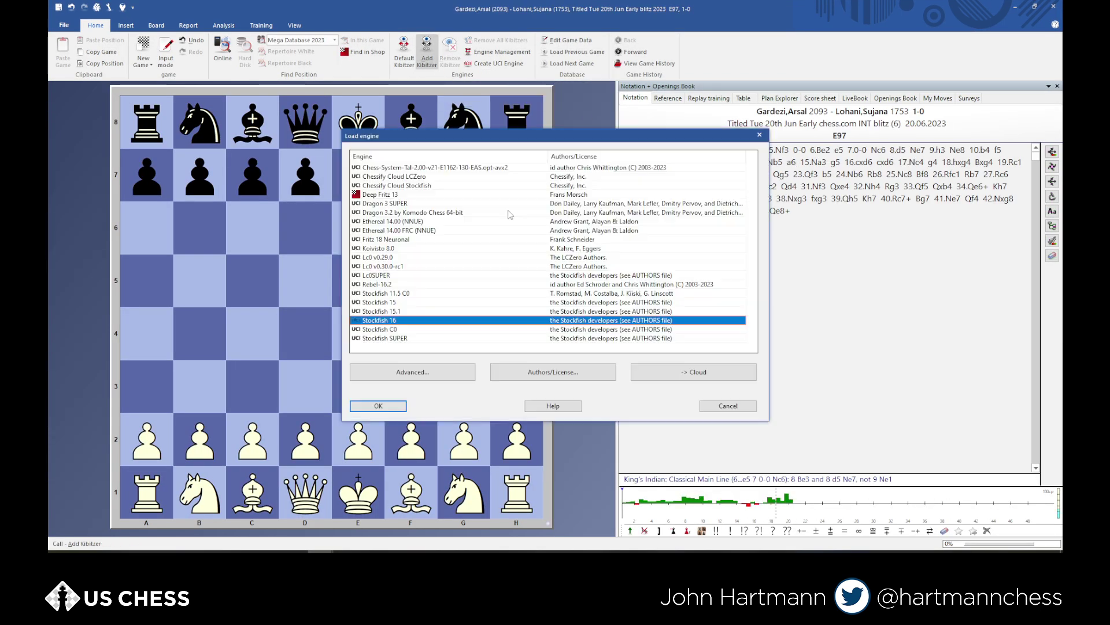
click(386, 406)
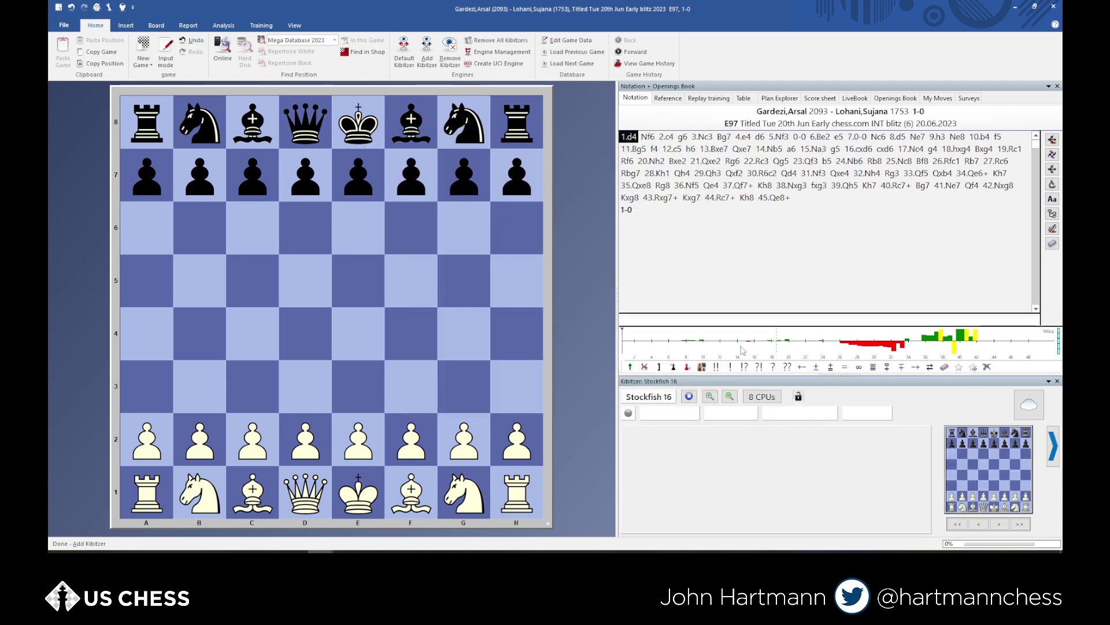
click(763, 398)
text(3)
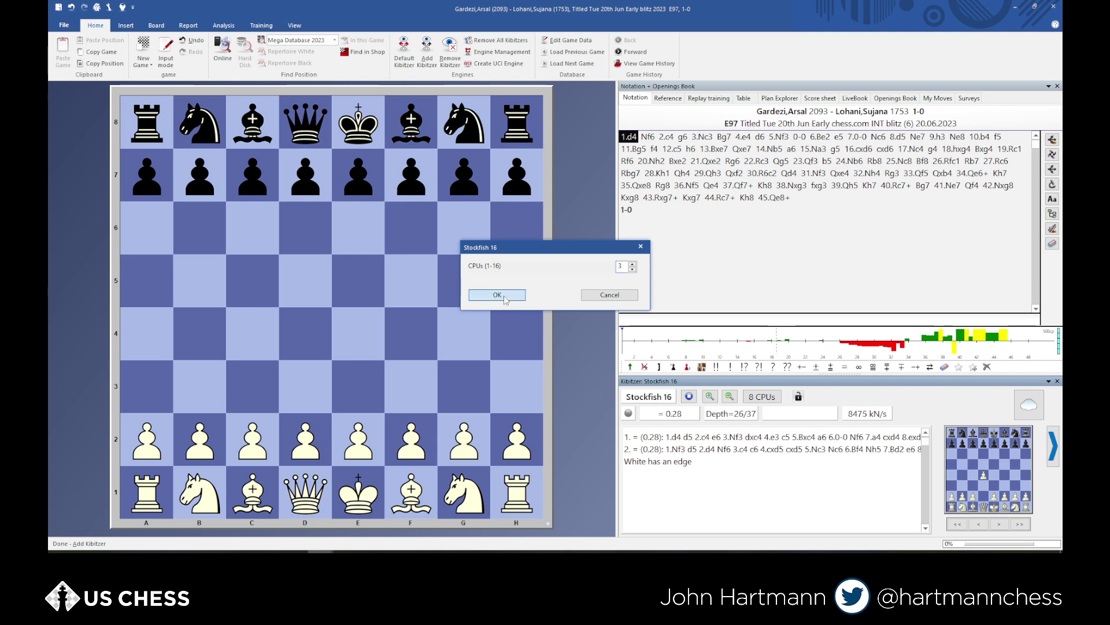
key(Return)
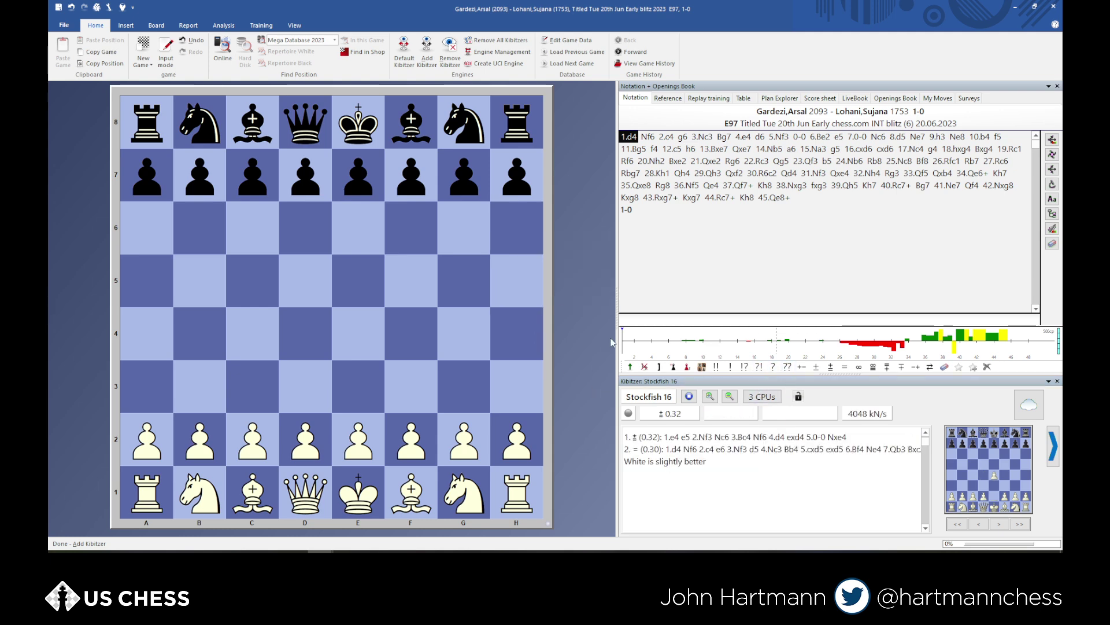
Add Stockfish 15 as a second kibitzer with 3 CPUs and shrink its pane to give the notation more room
click(428, 61)
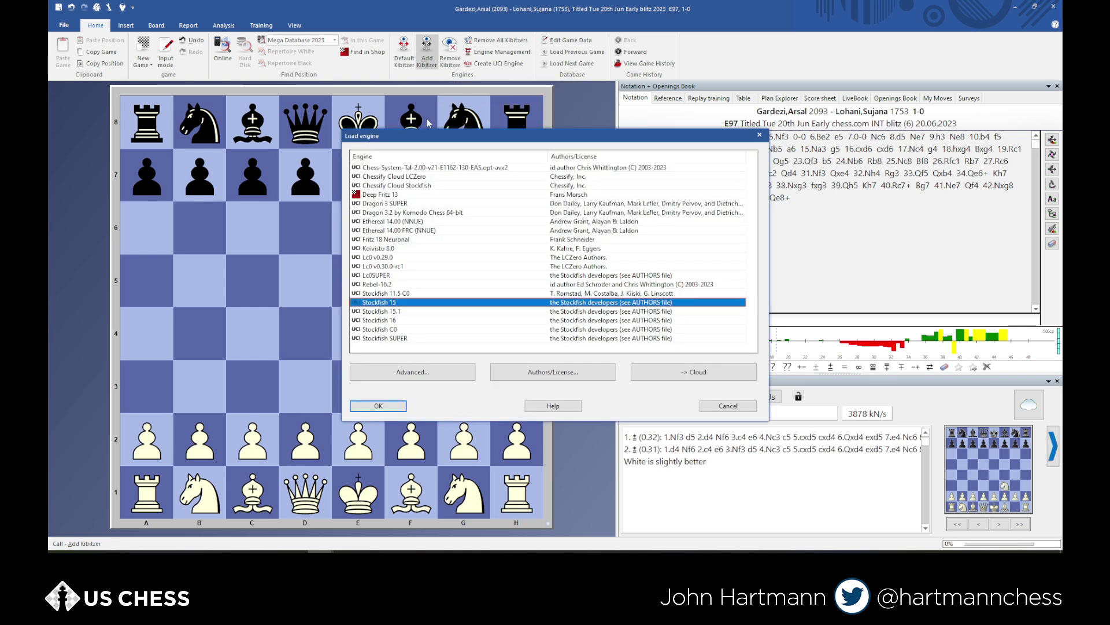
click(384, 405)
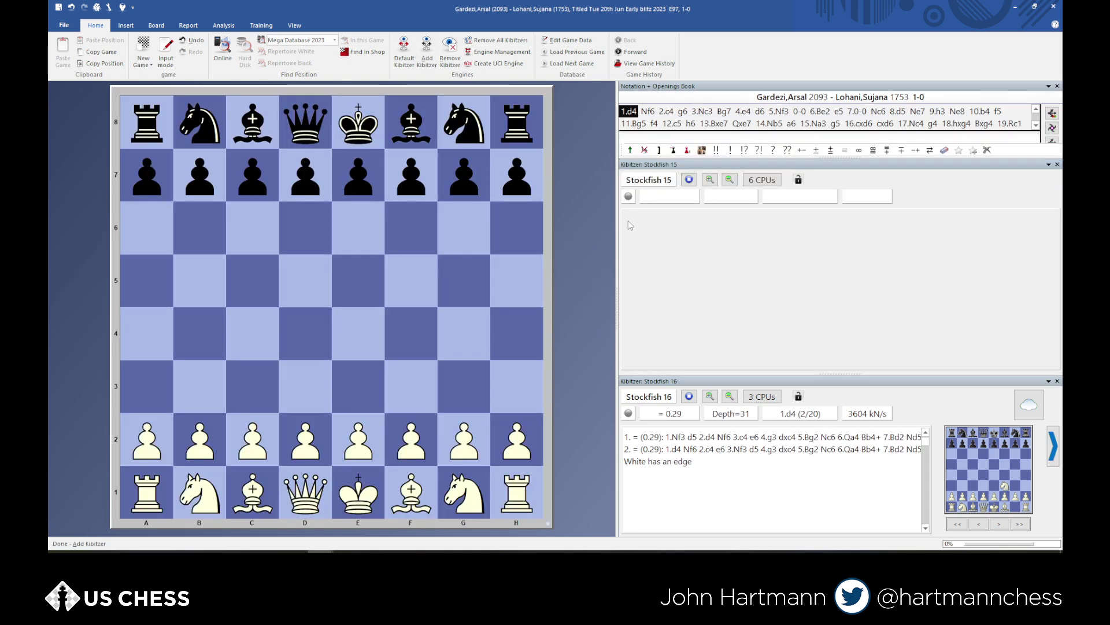
click(762, 180)
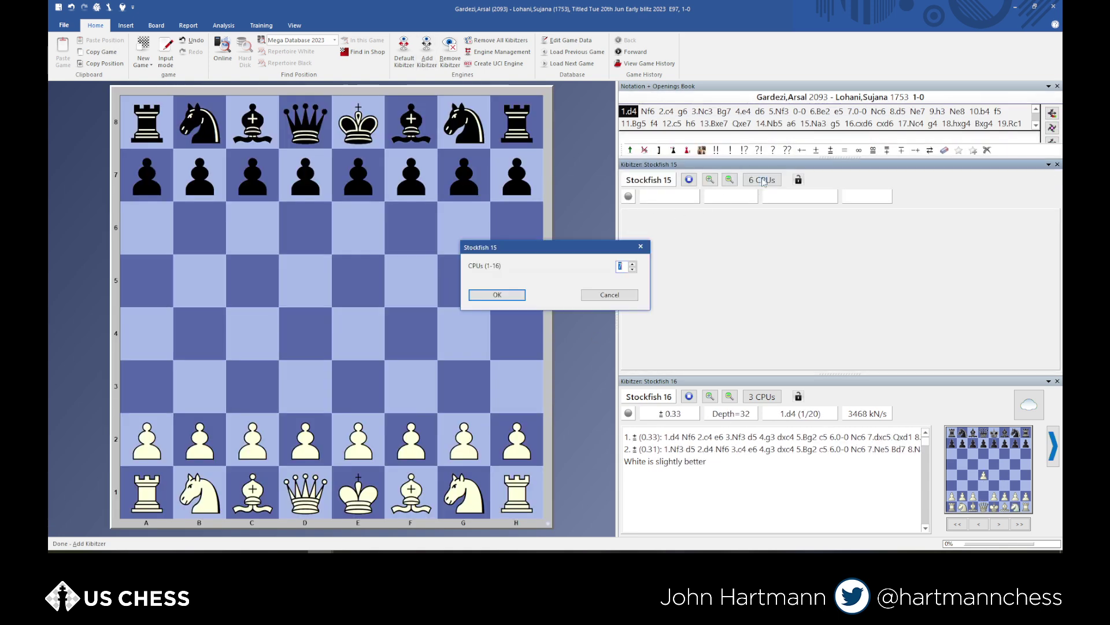
text(3)
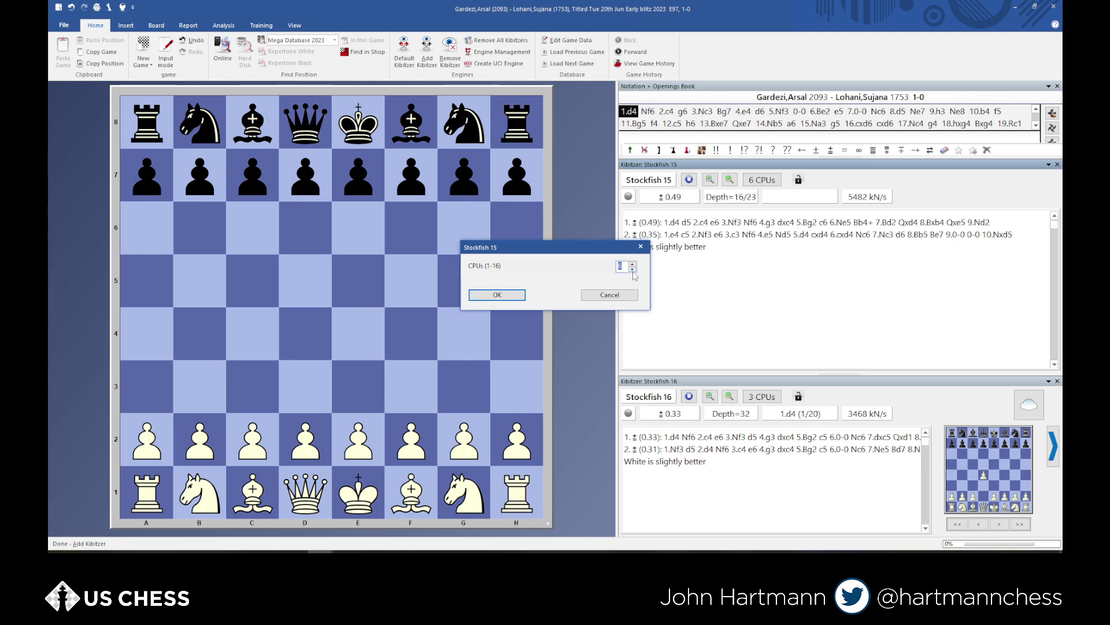
click(512, 299)
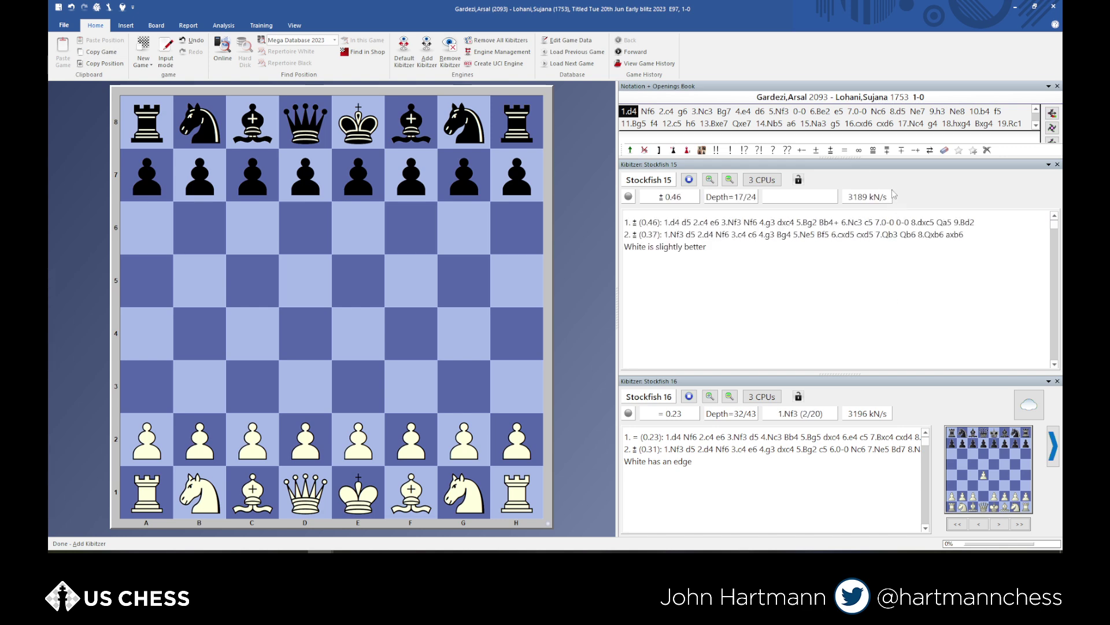
drag(879, 158, 880, 246)
Compare both engines' evaluations of the King's Indian game from 8...Ne7 through 12.c5 and at 31.Nf3
click(917, 137)
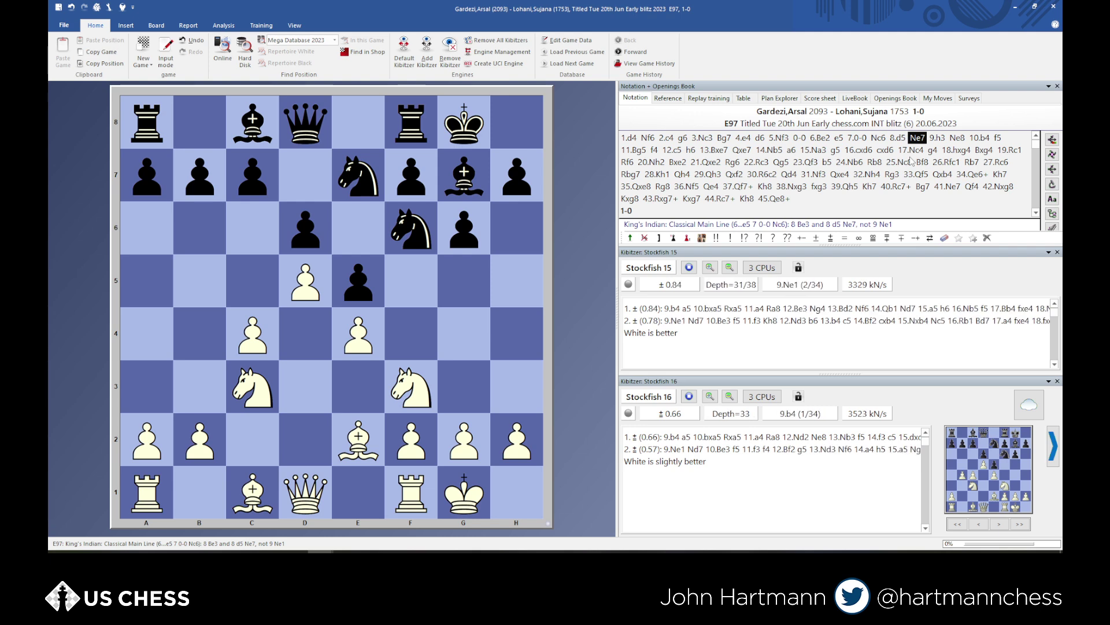
key(Right)
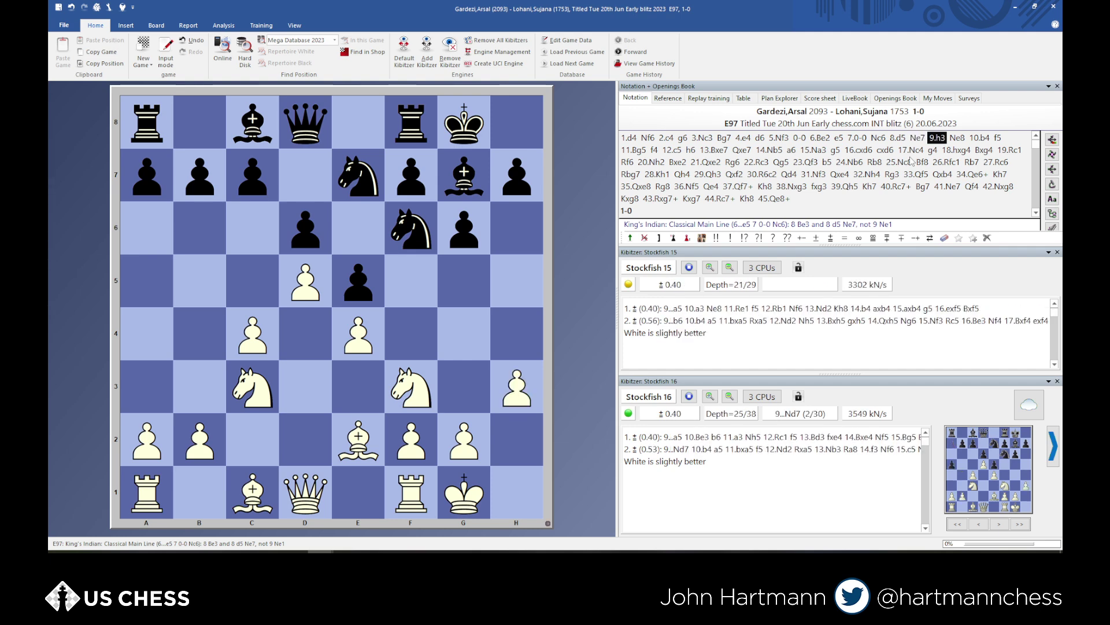
key(Right)
key(Right)
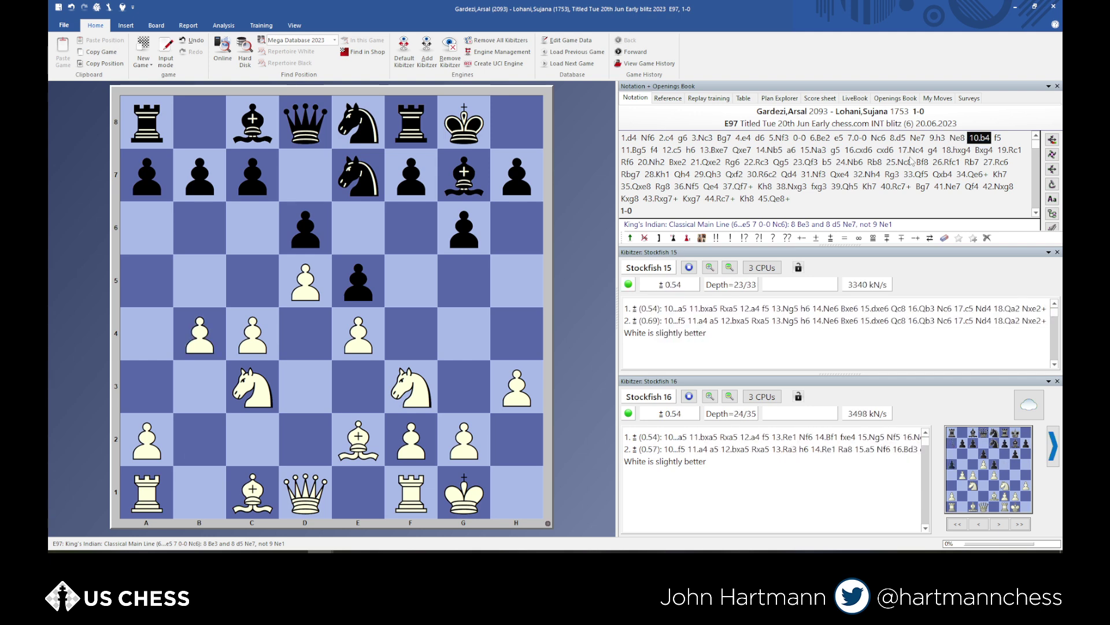
key(Right)
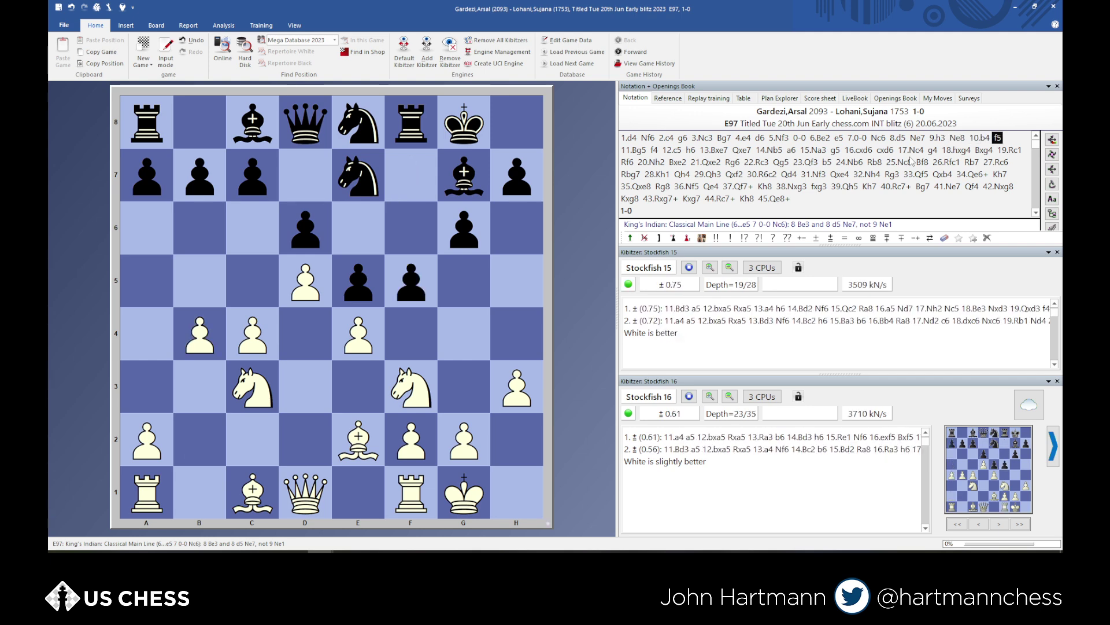
key(Right)
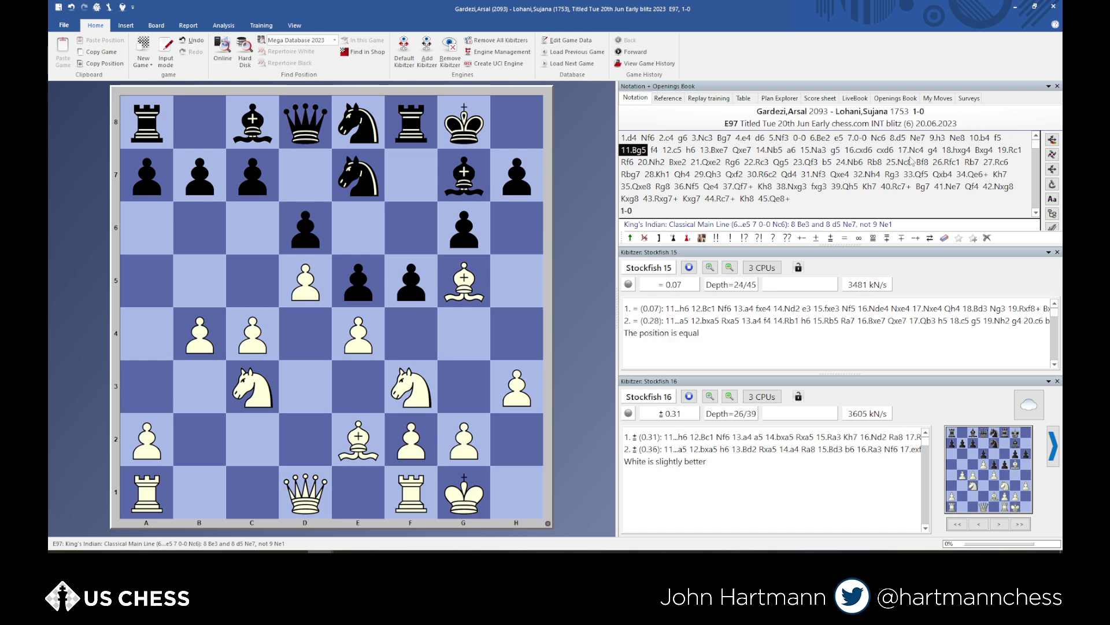
key(Right)
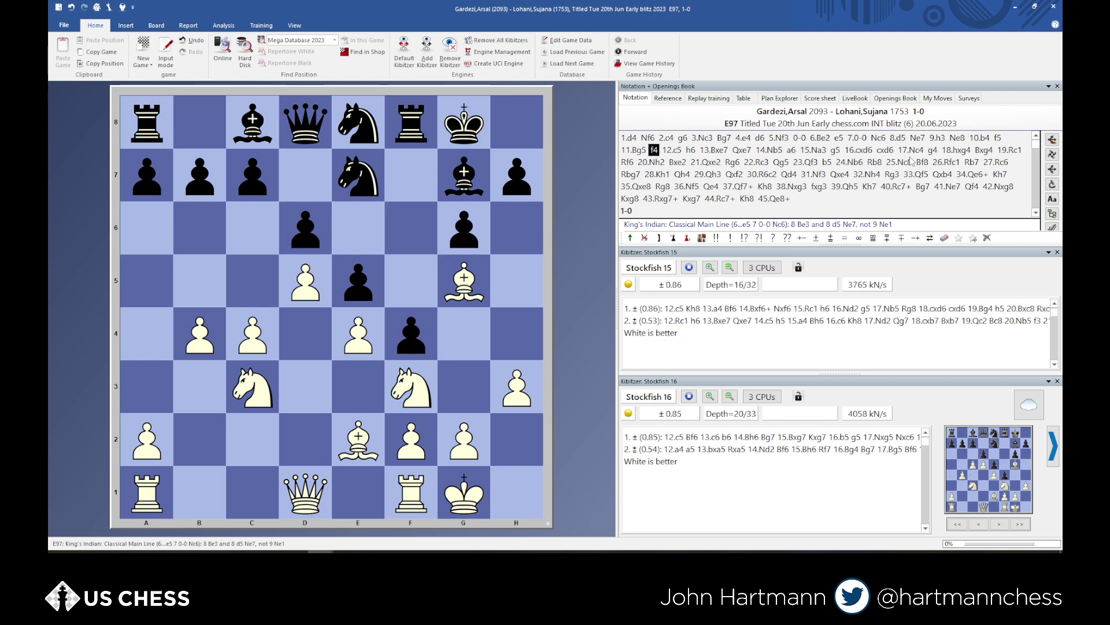
key(Right)
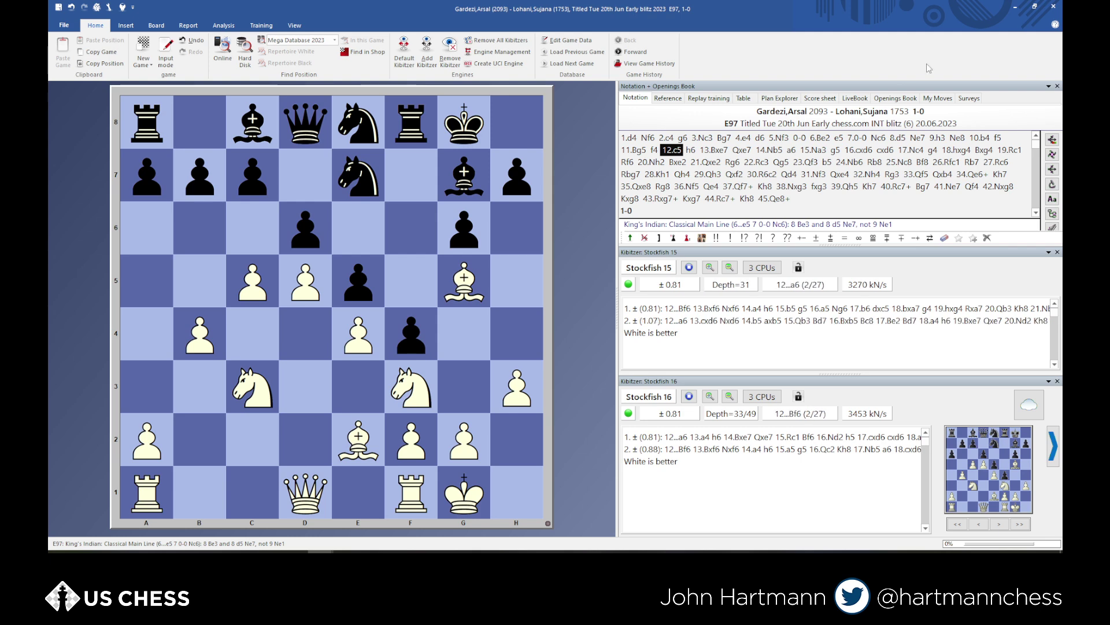
click(812, 174)
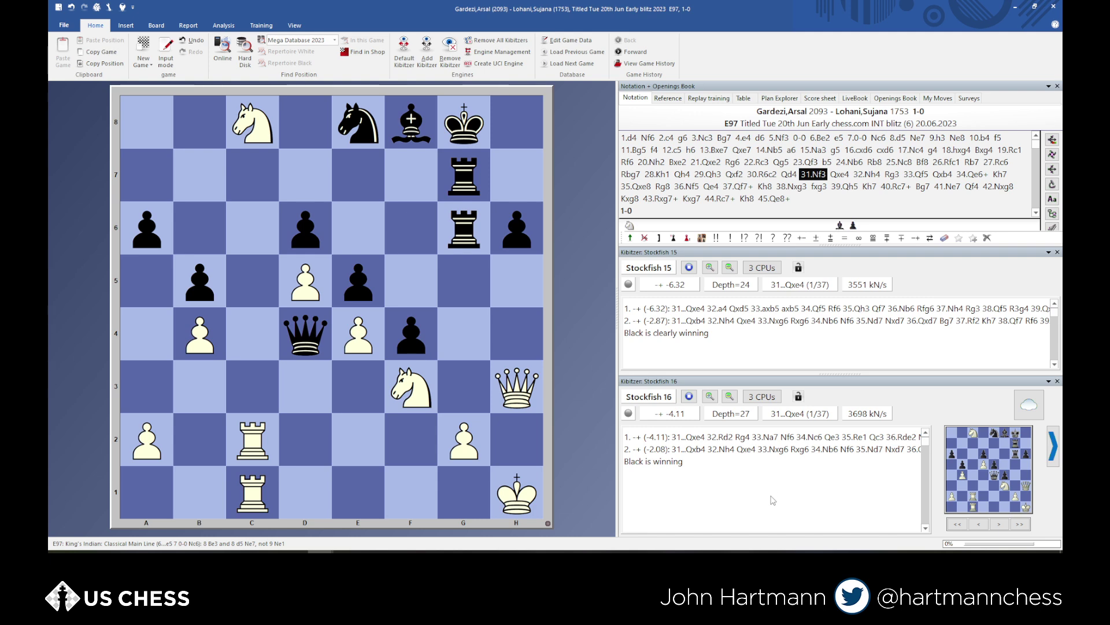
Close the Stockfish 16 and Stockfish 15 kibitzers
right_click(773, 500)
click(792, 490)
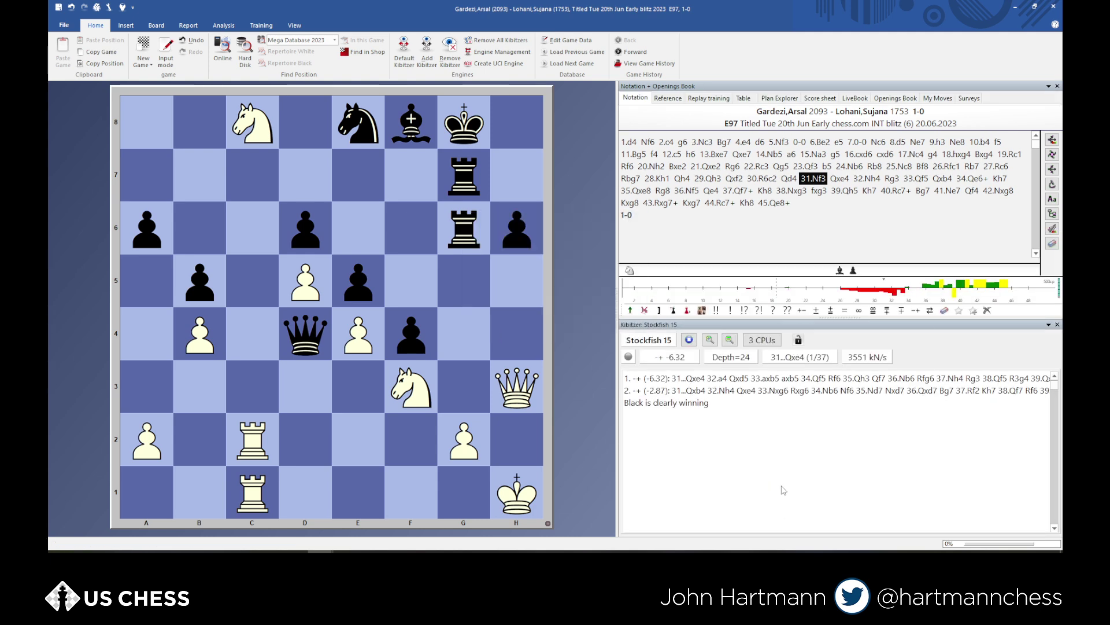
right_click(782, 494)
key(Escape)
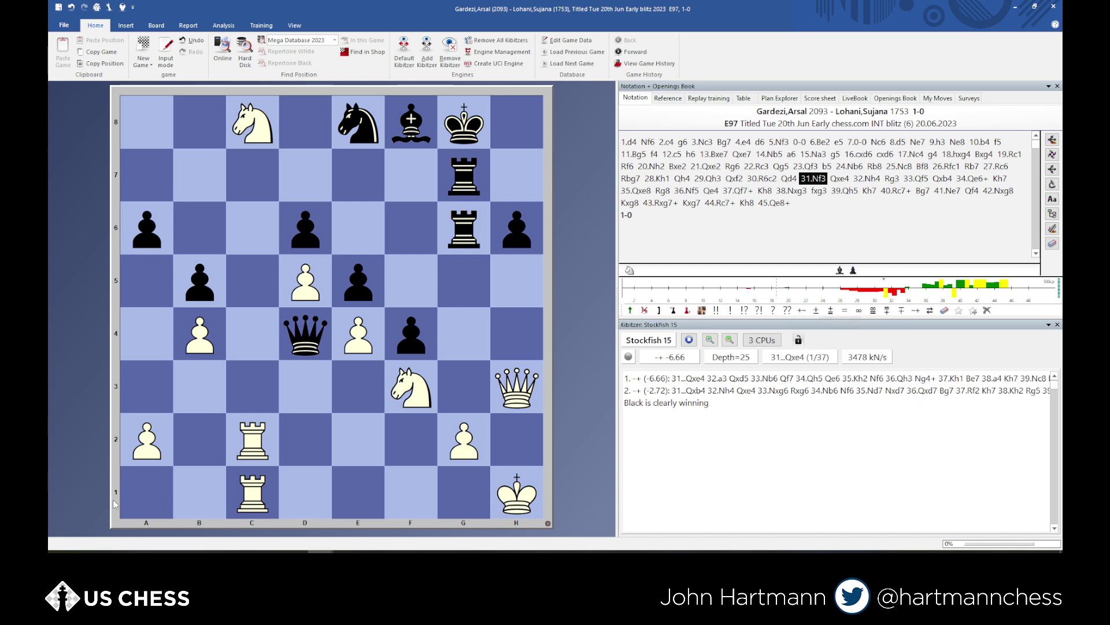
right_click(703, 480)
click(717, 477)
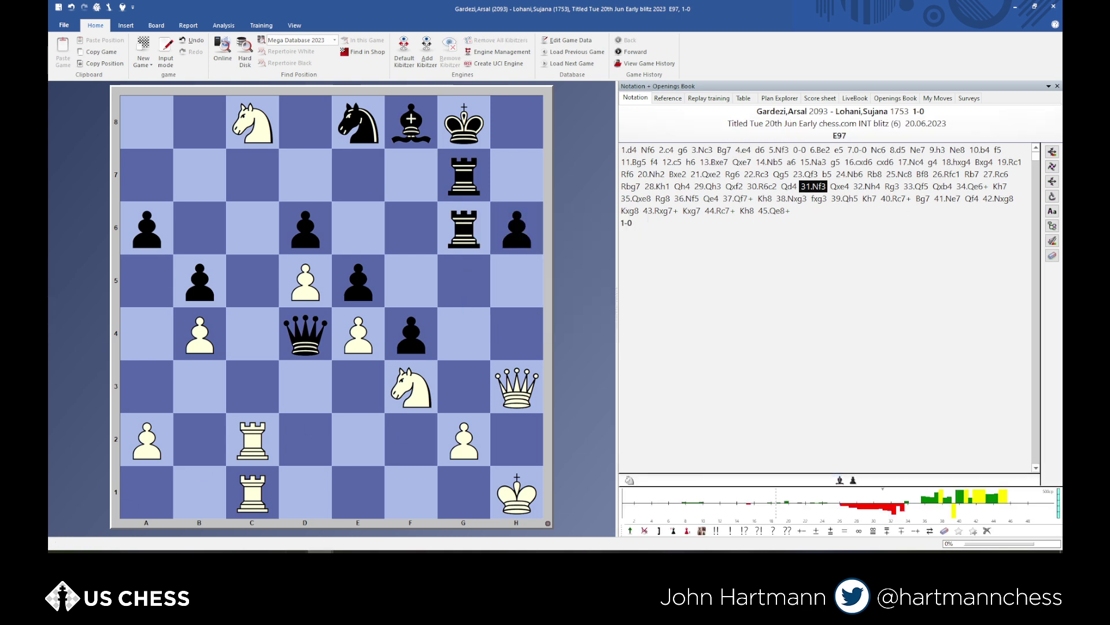